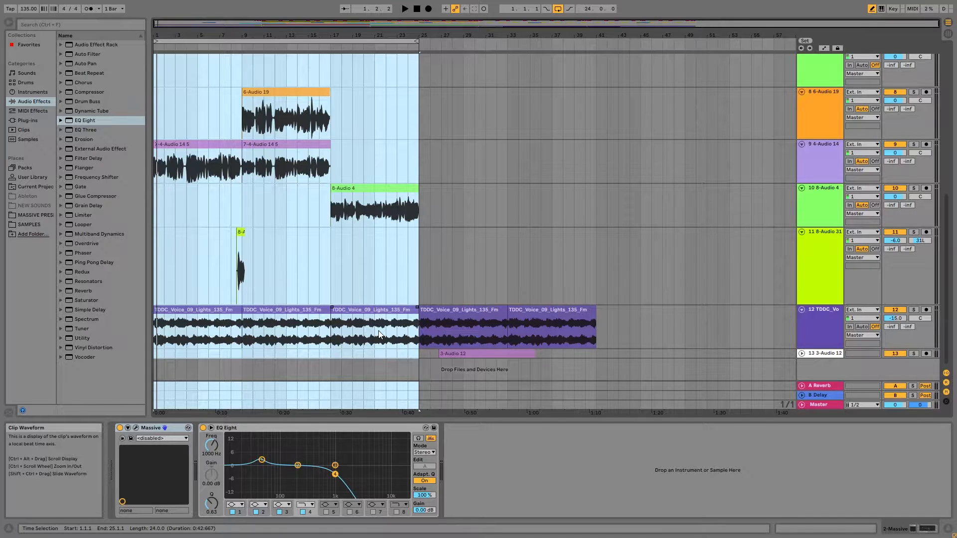
# - Look over the arrangement from the vocal tracks up to the drum, snare and Massive tracks
pyautogui.scroll(2, 379, 331)
pyautogui.click(385, 317)
pyautogui.scroll(5, 384, 318)
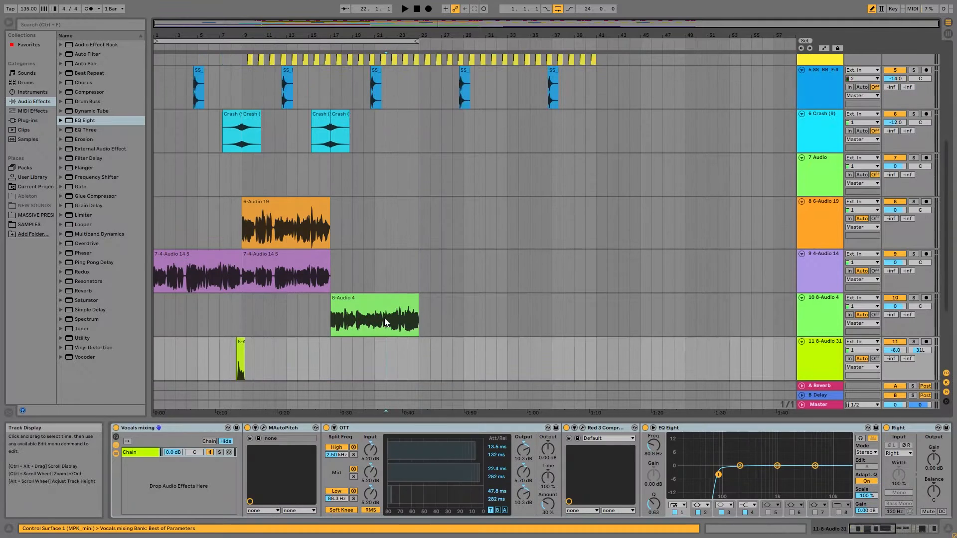
pyautogui.scroll(3, 384, 320)
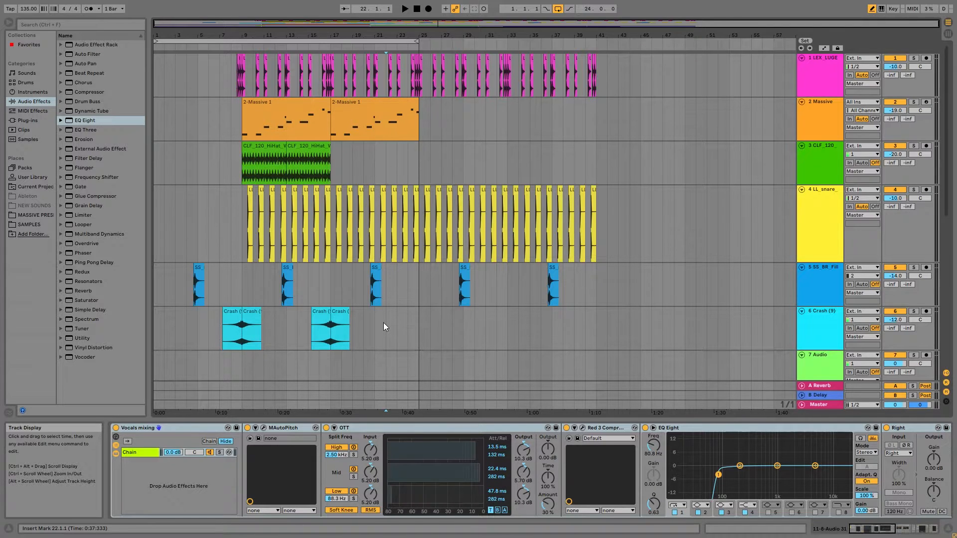
pyautogui.click(234, 123)
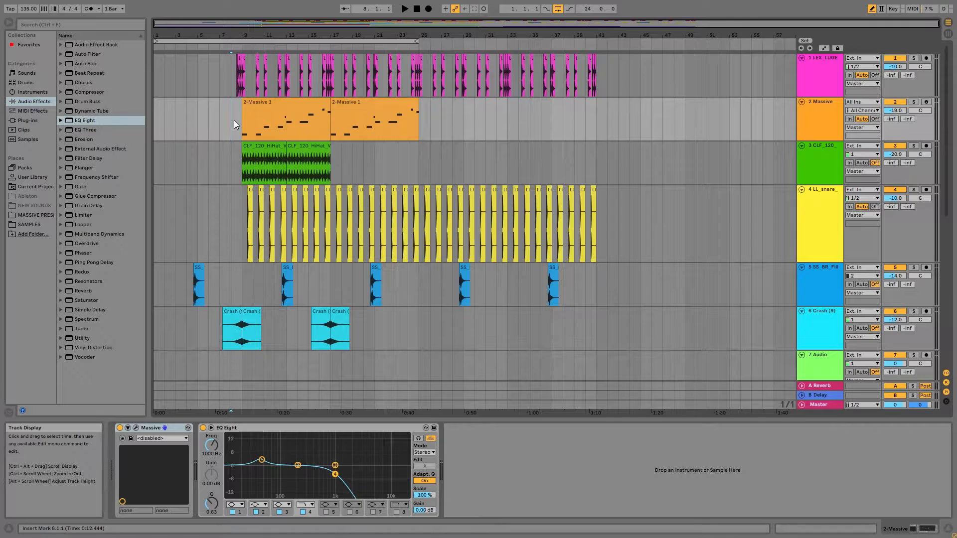
pyautogui.click(244, 214)
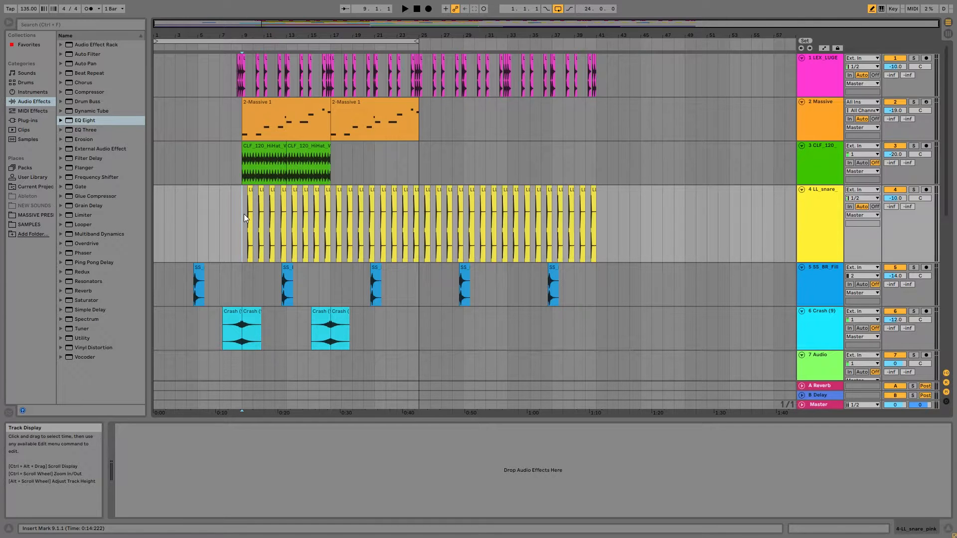
# - Examine the first eight bars on the snare track and on the 6-Audio 19 and 4-Audio 14 vocal tracks
pyautogui.moveTo(240, 223); pyautogui.dragTo(141, 214)
pyautogui.click(198, 229)
pyautogui.scroll(-3, 237, 254)
pyautogui.scroll(3, 236, 254)
pyautogui.scroll(-6, 233, 256)
pyautogui.click(200, 238)
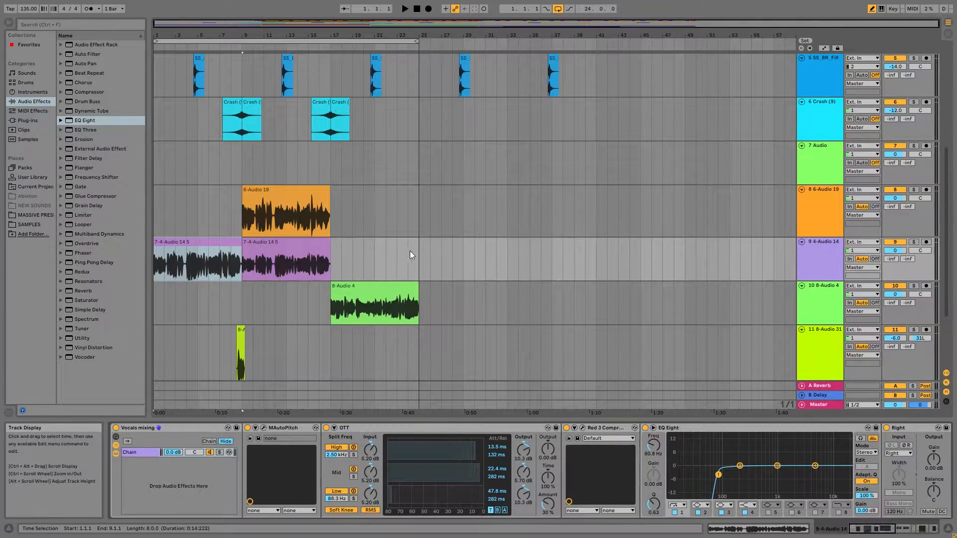
pyautogui.moveTo(412, 262); pyautogui.dragTo(152, 242)
pyautogui.click(154, 214)
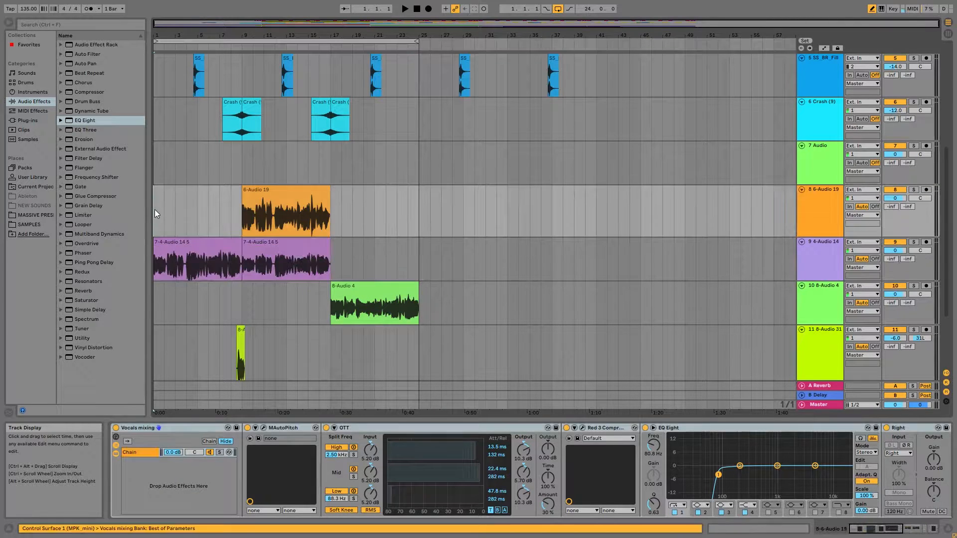
pyautogui.moveTo(235, 232); pyautogui.dragTo(144, 218)
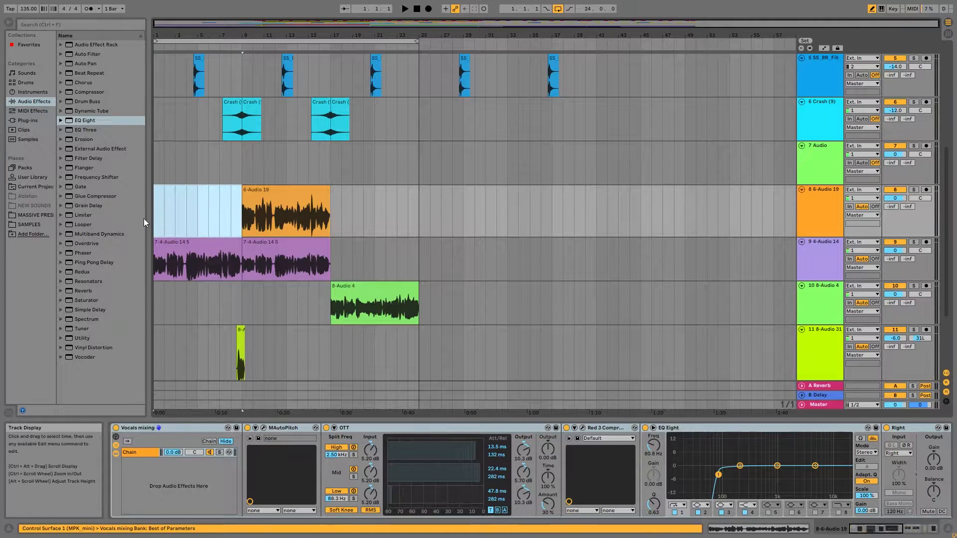
# - Inspect the Red 3 Compressor in the effects chain of the 4-Audio 14 track and close its window
pyautogui.click(159, 255)
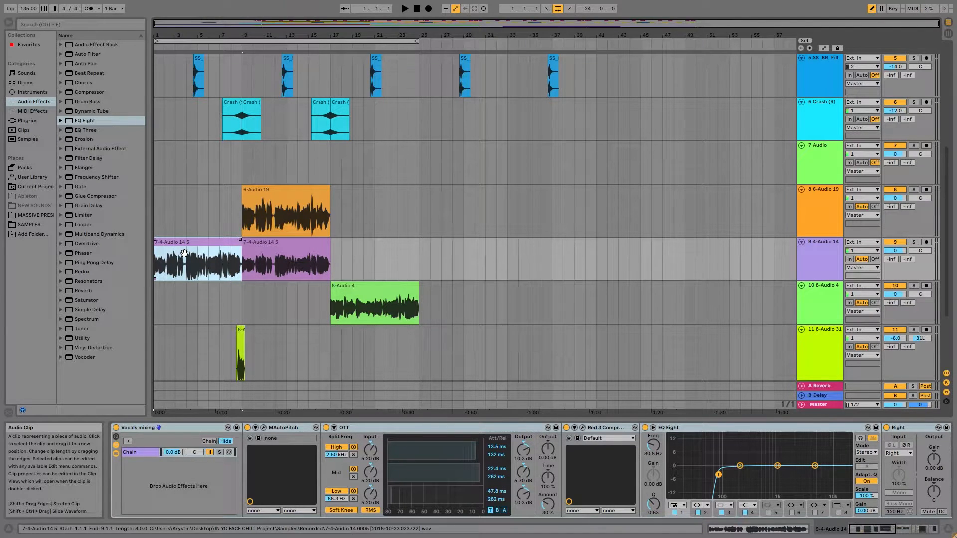
pyautogui.scroll(5, 304, 243)
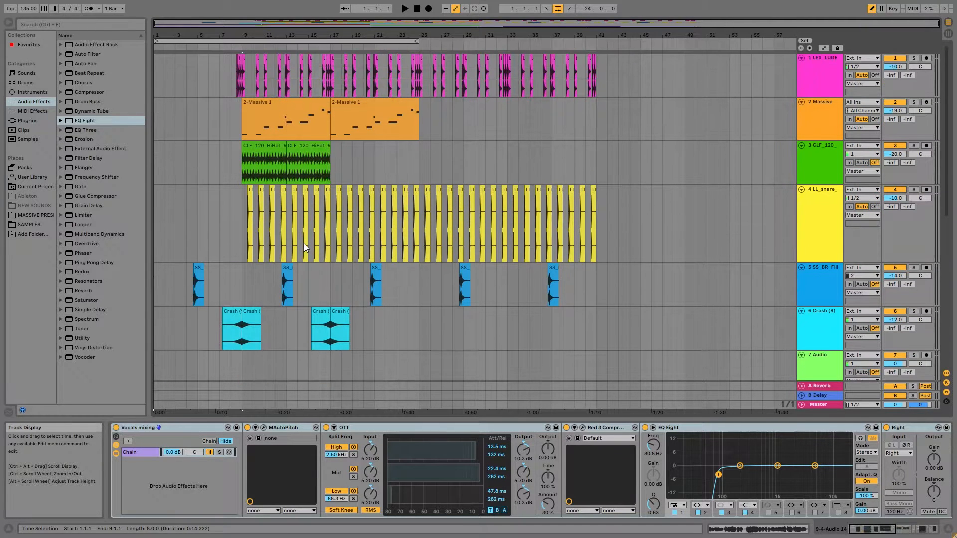
pyautogui.scroll(-4, 305, 246)
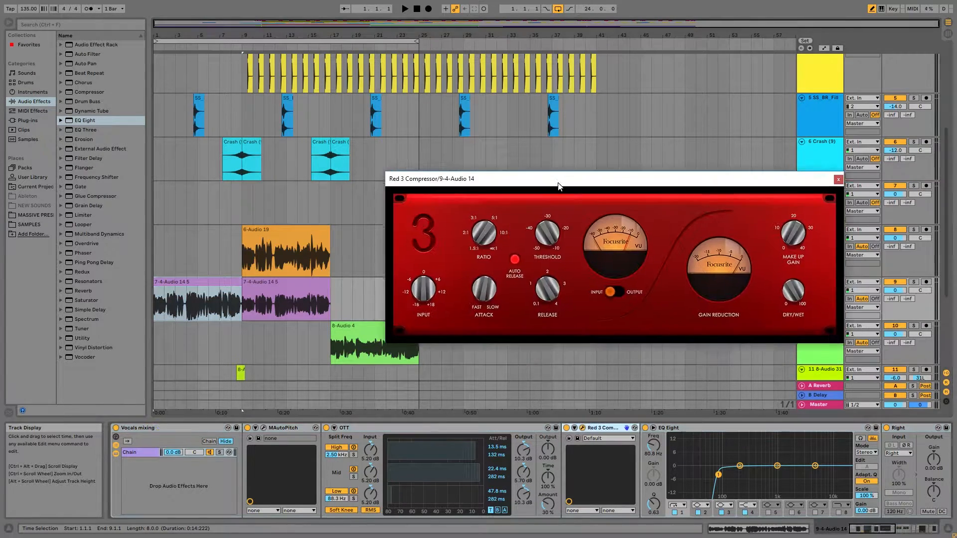
pyautogui.moveTo(559, 182); pyautogui.dragTo(597, 146)
pyautogui.click(830, 144)
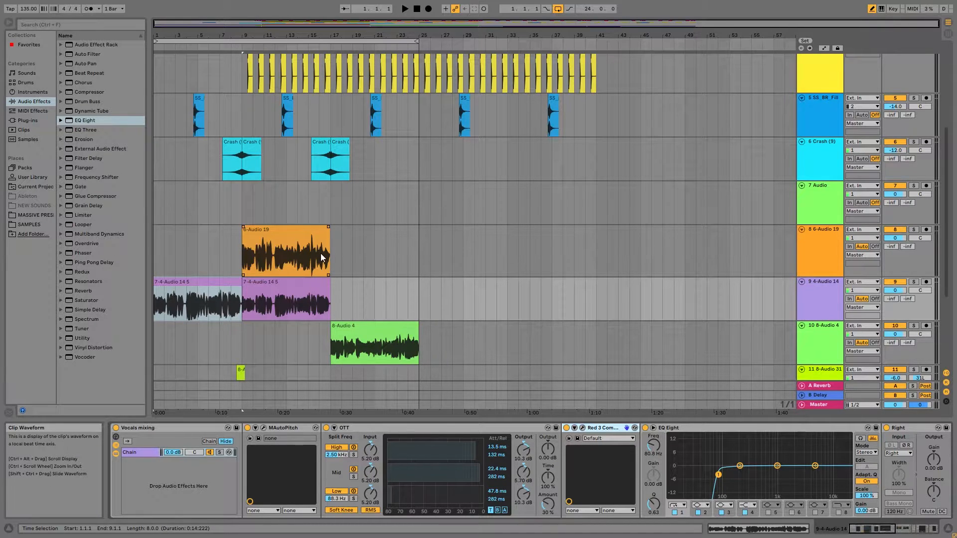
# - Select the 24-bar loop region and play the arrangement from its start
pyautogui.click(280, 46)
pyautogui.scroll(3, 530, 242)
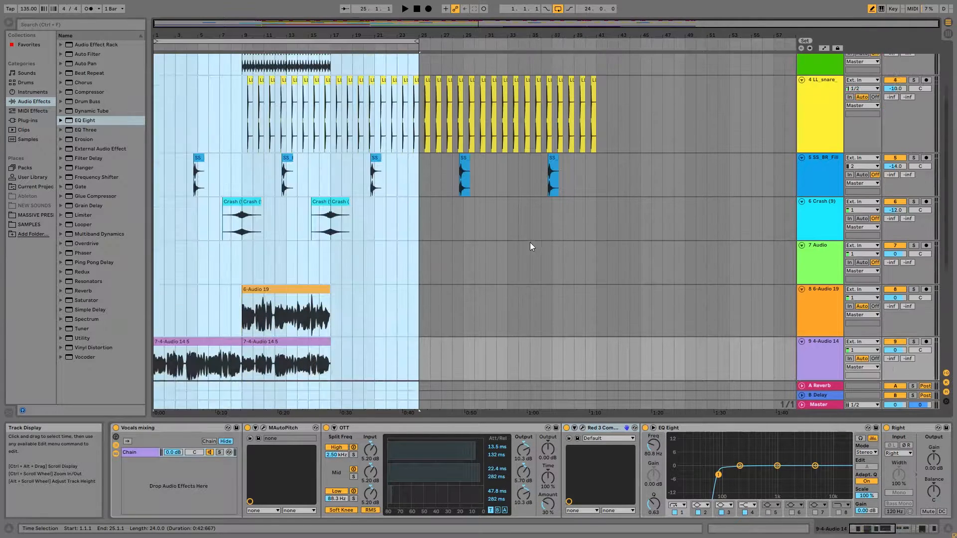
pyautogui.scroll(-4, 531, 242)
pyautogui.scroll(1, 527, 245)
pyautogui.press('space')
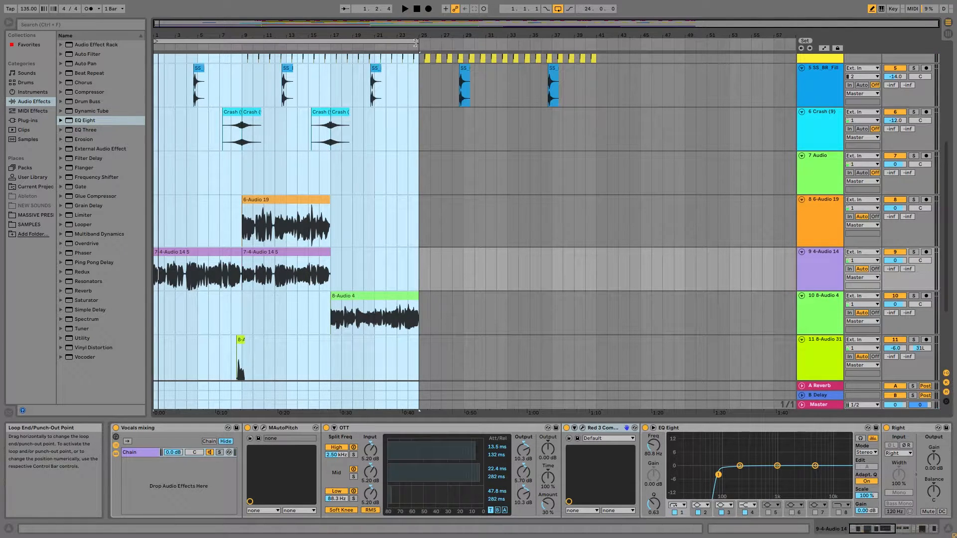
# - Select the first 2-Massive 1 clip at bar 9 to view the track's instrument and EQ
pyautogui.scroll(10, 414, 254)
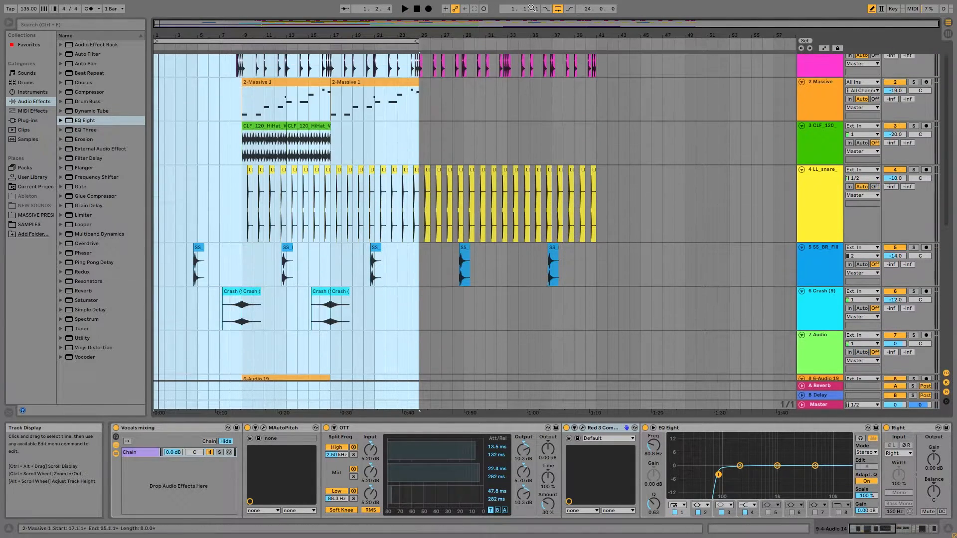
pyautogui.click(607, 119)
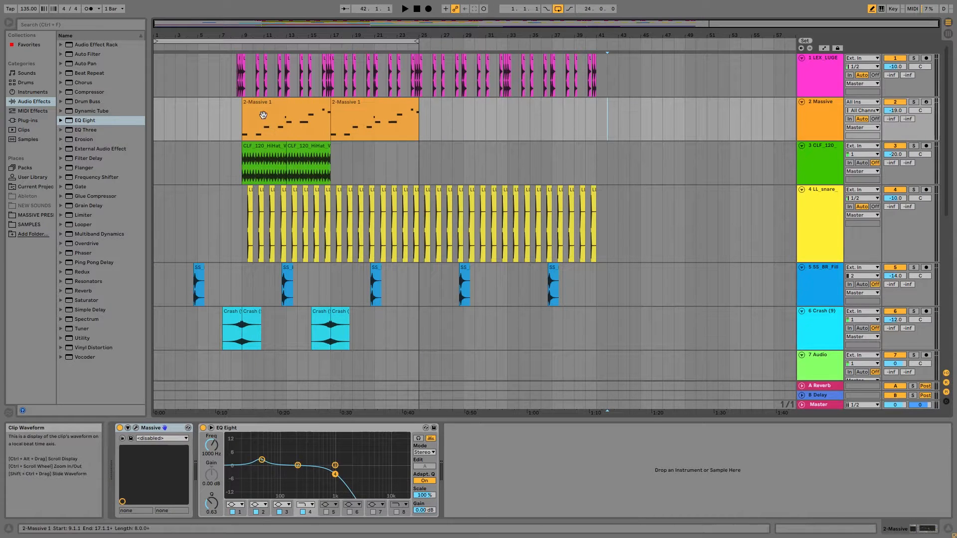
pyautogui.click(309, 103)
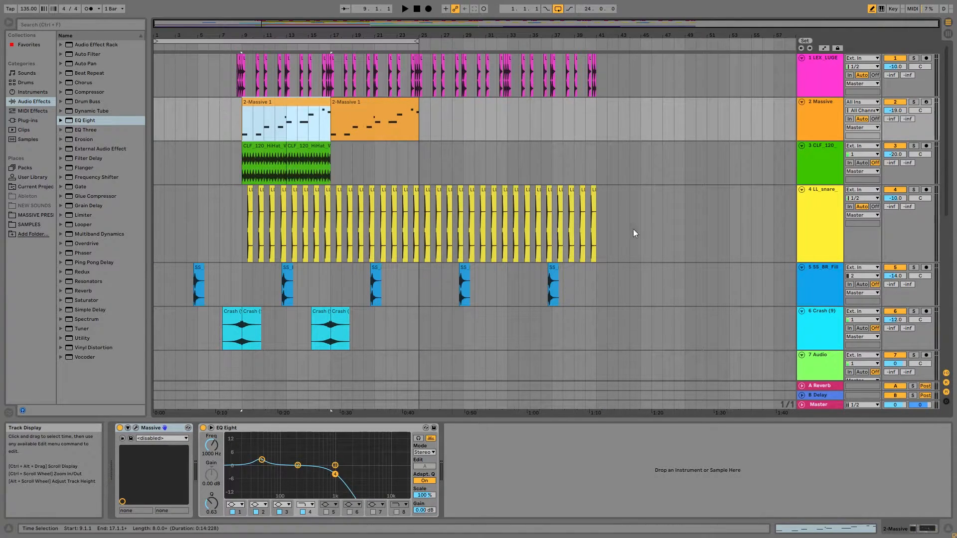
# - Solo the SS_BR_Fill track, audition its second fill near bar 12, and turn the solo off again
pyautogui.click(291, 286)
pyautogui.click(913, 267)
pyautogui.press('space')
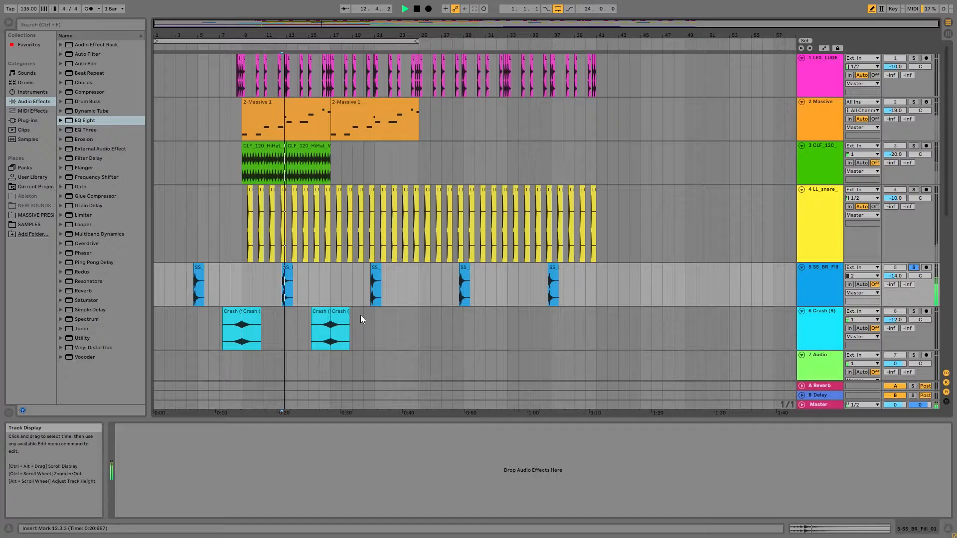
pyautogui.click(913, 268)
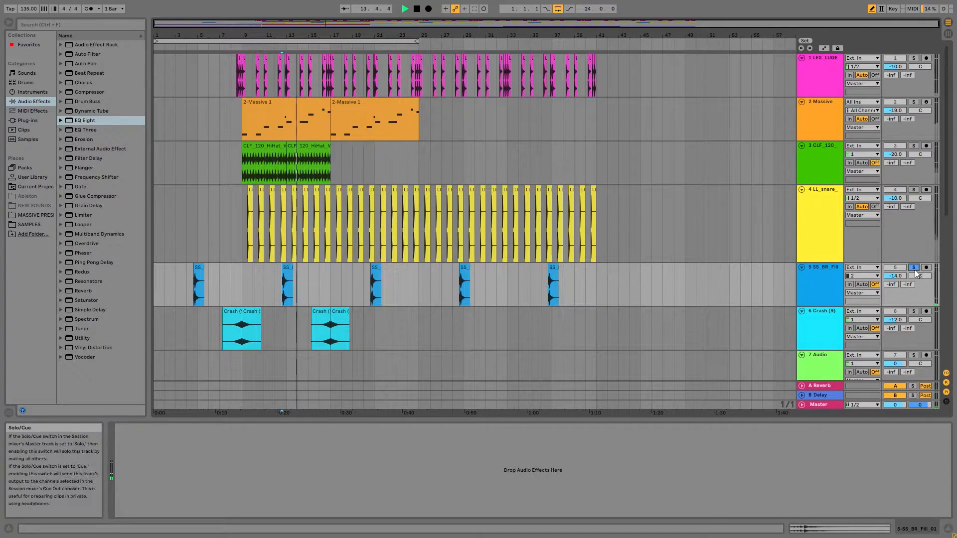
pyautogui.press('space')
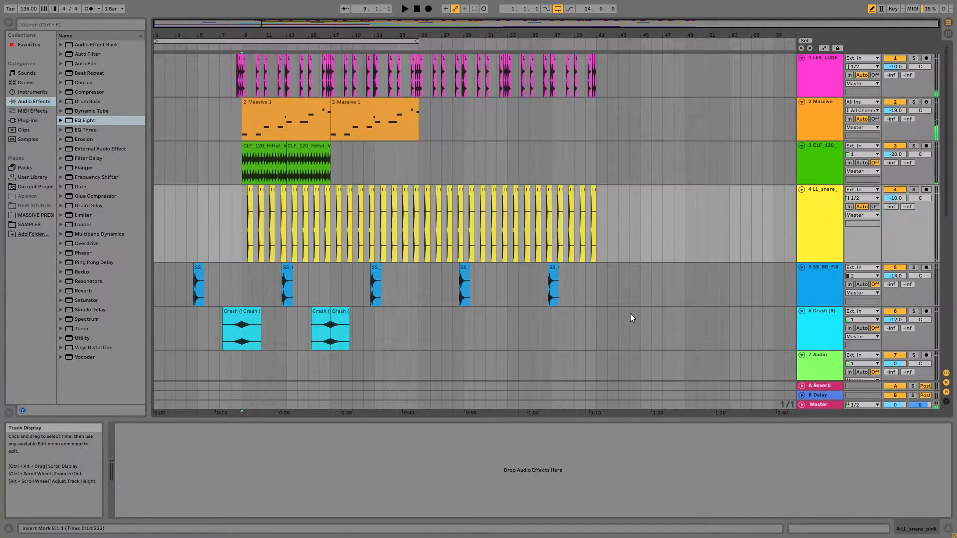
# - Copy the Crash (9) clip that starts at bar 17 to bar 25 on the same track
pyautogui.scroll(-5, 647, 295)
pyautogui.click(252, 192)
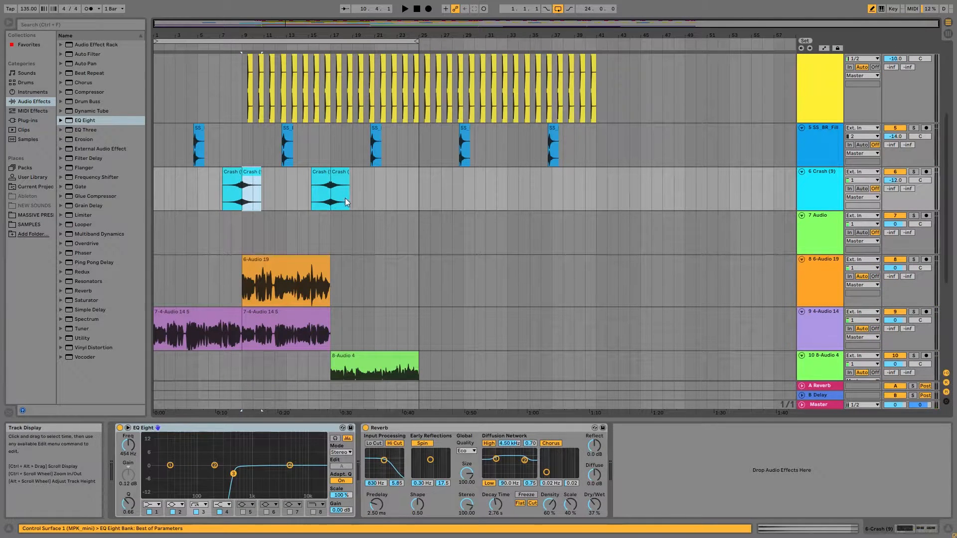
pyautogui.click(339, 175)
pyautogui.moveTo(340, 174); pyautogui.dragTo(428, 185)
# - Copy the crash build-up clip before bar 17 to position 23.2.1, leading directly into the crash at bar 25
pyautogui.moveTo(322, 172); pyautogui.dragTo(417, 183)
pyautogui.hotkey('ctrl', 'z')
pyautogui.click(385, 182)
pyautogui.moveTo(313, 180); pyautogui.dragTo(386, 180)
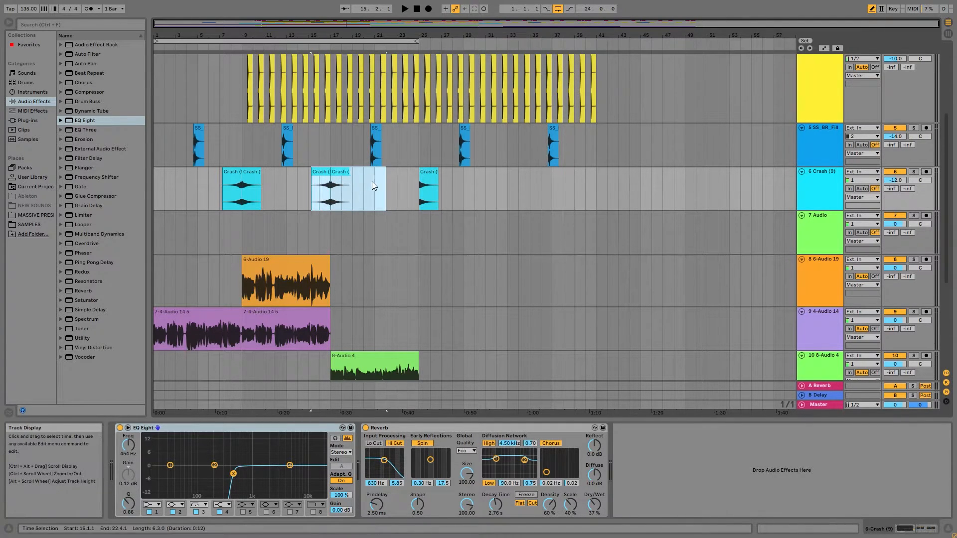
pyautogui.click(372, 181)
pyautogui.keyDown('shift'); pyautogui.click(322, 173); pyautogui.keyUp('shift')
pyautogui.moveTo(322, 173); pyautogui.dragTo(409, 179)
pyautogui.click(381, 178)
pyautogui.click(315, 173)
# - Look over the vocal tracks beneath the crash track, from 6-Audio 19 down to the TDDC_Voice loops
pyautogui.scroll(-5, 405, 177)
pyautogui.scroll(2, 402, 179)
pyautogui.scroll(-2, 403, 179)
pyautogui.scroll(3, 400, 185)
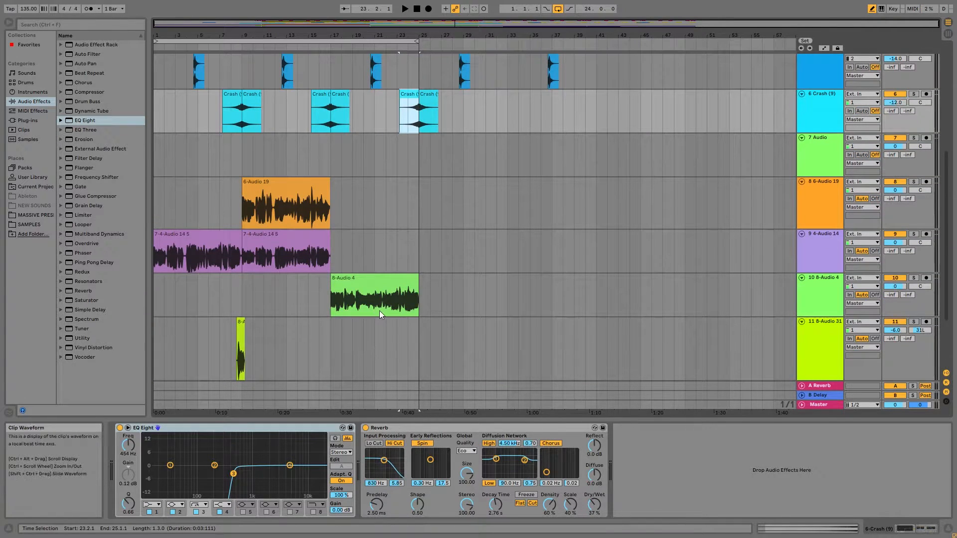
pyautogui.click(374, 218)
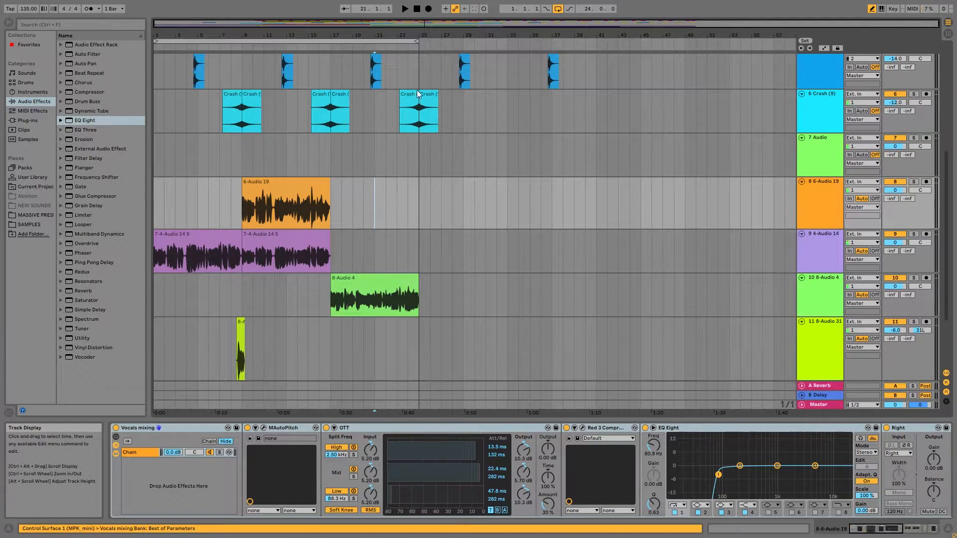
pyautogui.scroll(-3, 400, 170)
pyautogui.click(320, 209)
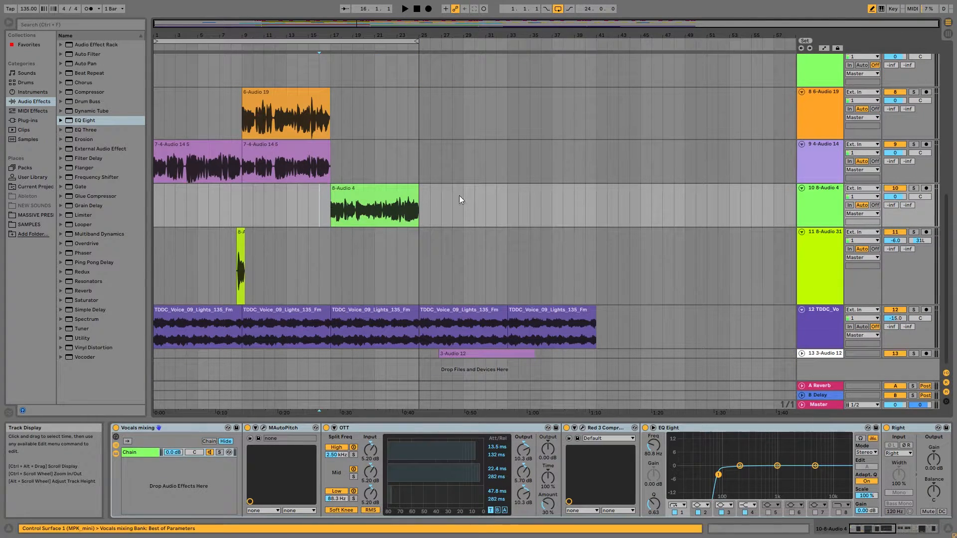
# - Solo the 6-Audio 19 track and group the three vocal tracks 6-Audio 19, 4-Audio 14 and 8-Audio 4
pyautogui.click(911, 95)
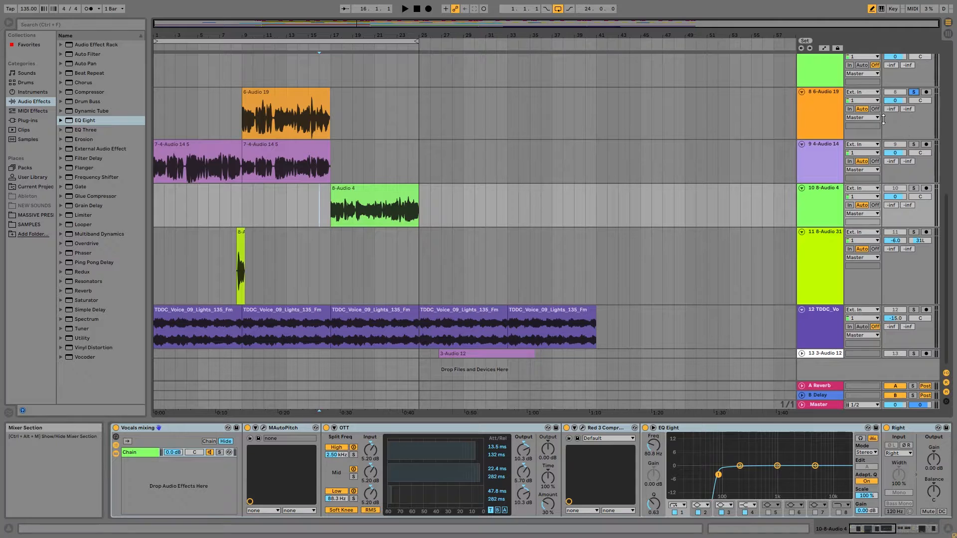
pyautogui.click(824, 101)
pyautogui.keyDown('shift'); pyautogui.click(823, 189); pyautogui.keyUp('shift')
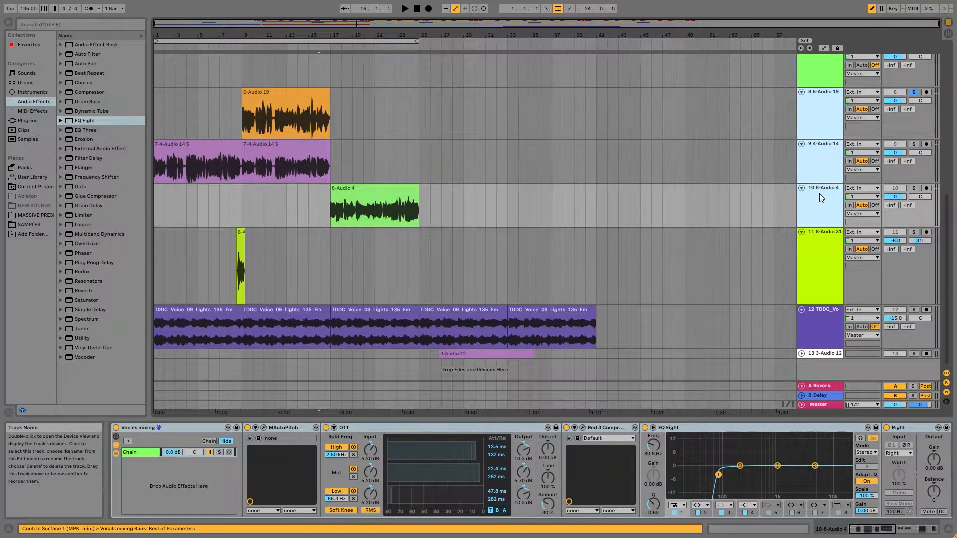
pyautogui.hotkey('ctrl', 'g')
pyautogui.scroll(1, 823, 203)
# - Solo the vocal group instead of the single 6-Audio 19 track and play the first 7-4-Audio 14 5 clip
pyautogui.click(199, 251)
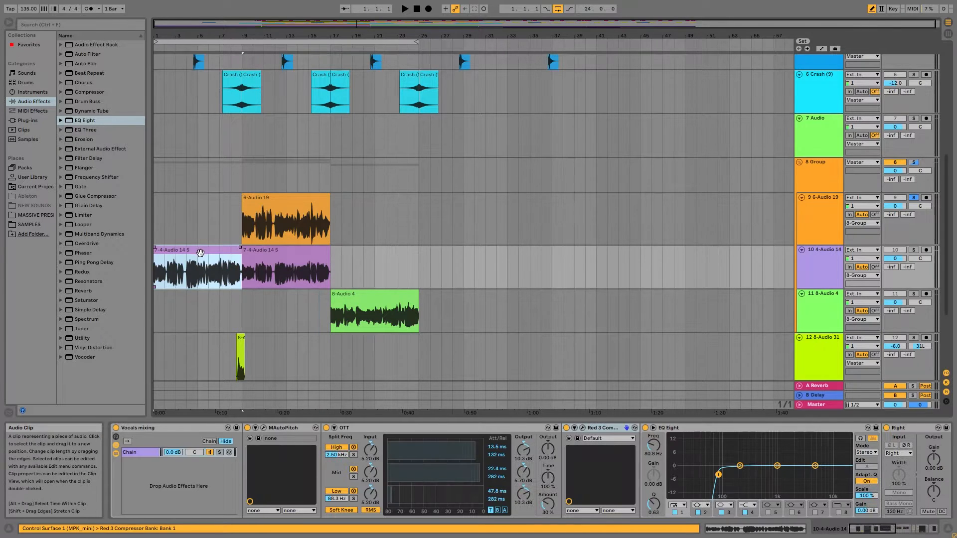
pyautogui.click(914, 198)
pyautogui.click(914, 163)
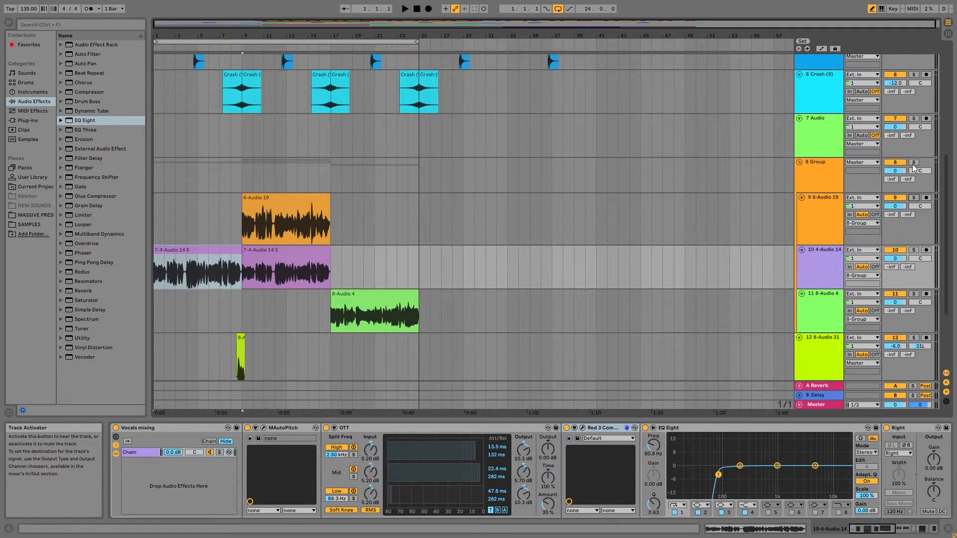
pyautogui.click(216, 259)
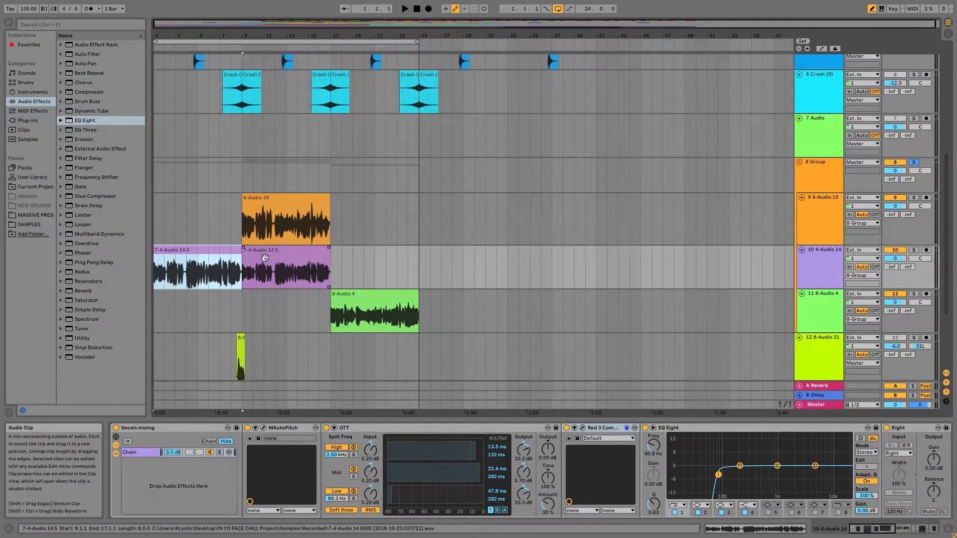
pyautogui.press('space')
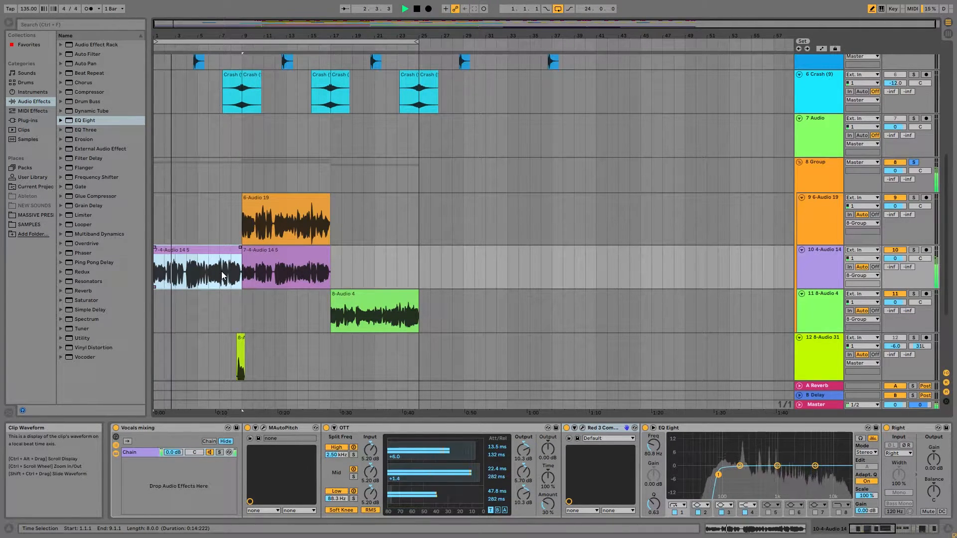
pyautogui.press('space')
# - Solo the 4-Audio 14 vocal track within the group and audition it from bar 4 and from position 4.3.1
pyautogui.click(188, 240)
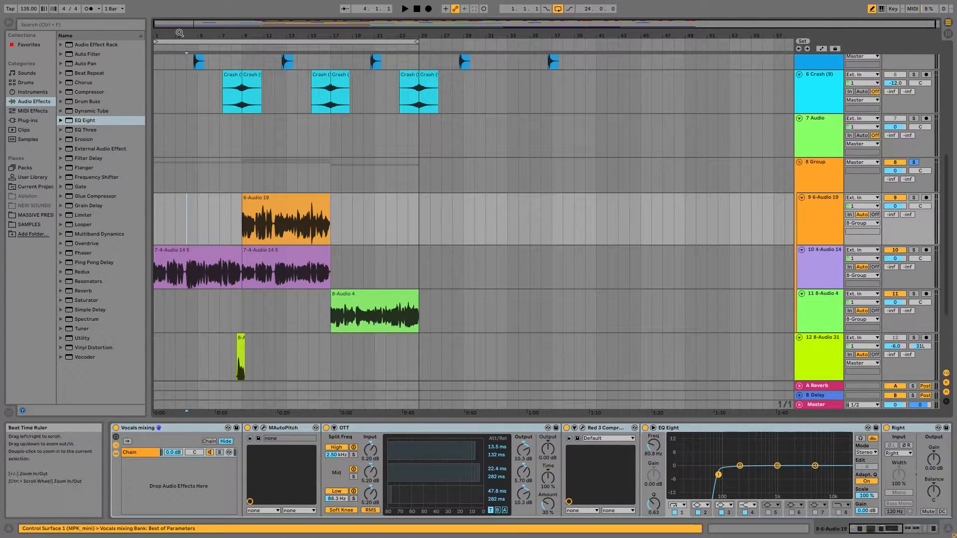
pyautogui.moveTo(179, 35); pyautogui.dragTo(180, 62)
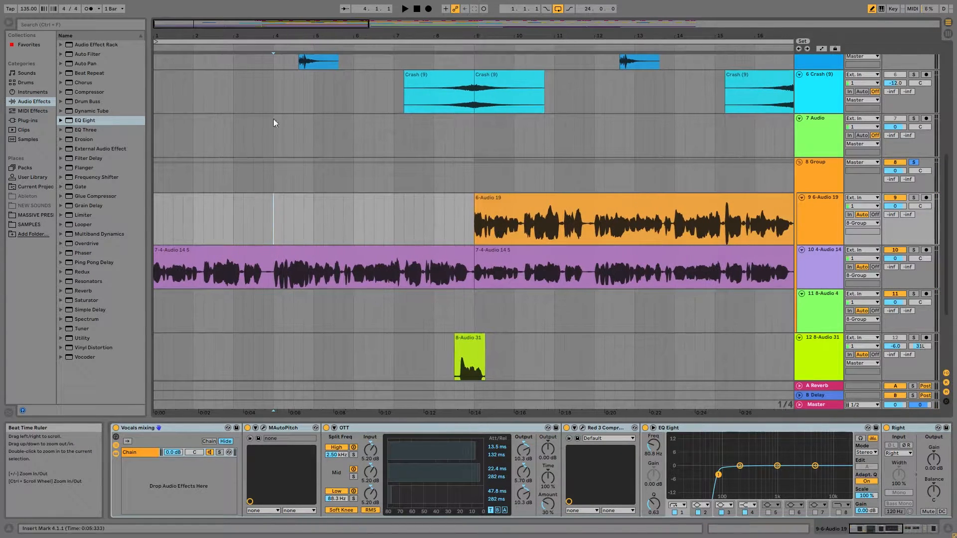
pyautogui.click(914, 250)
pyautogui.press('space')
pyautogui.click(294, 234)
pyautogui.press('space')
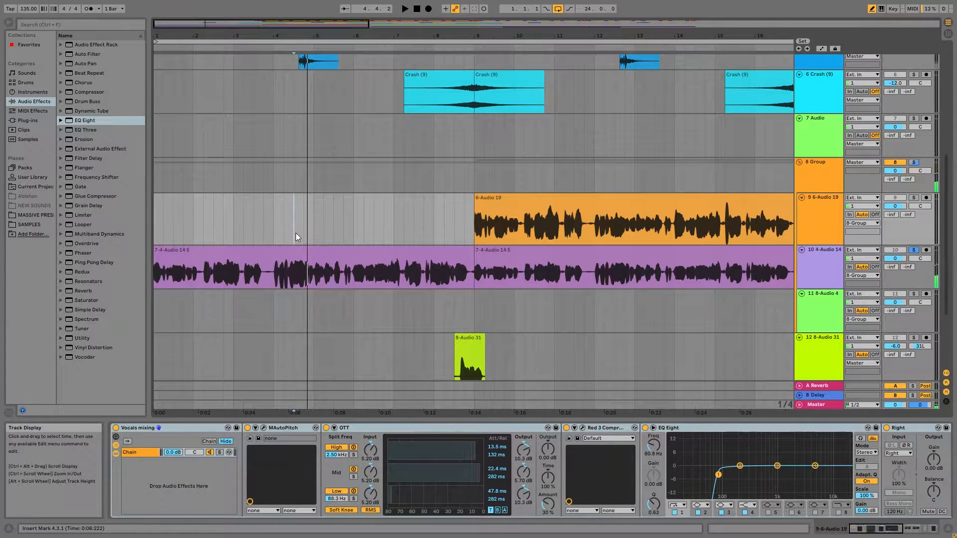
# - Replay the soloed 4-Audio 14 vocal from position 4.1.1, stop playback, and clear the solo
pyautogui.click(274, 228)
pyautogui.press('space')
pyautogui.press('space')
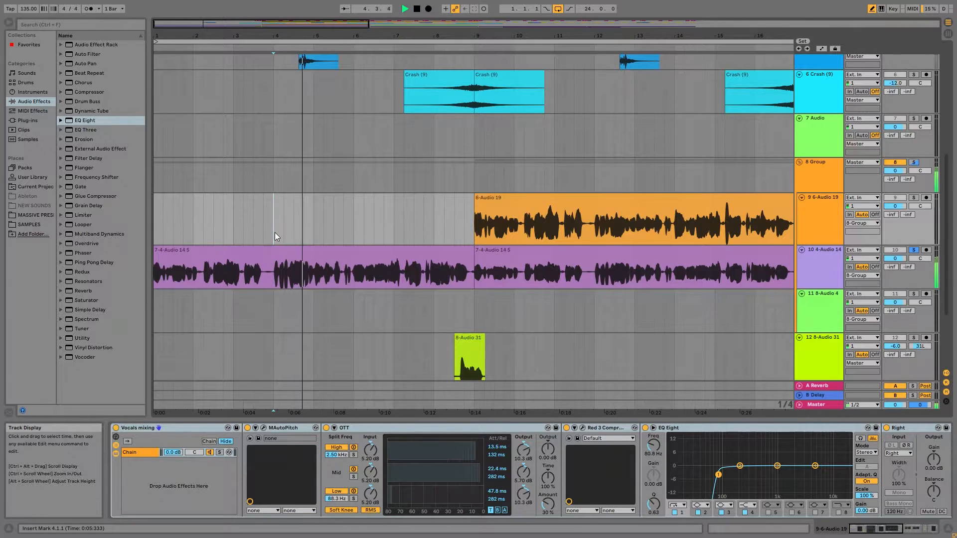
pyautogui.click(914, 250)
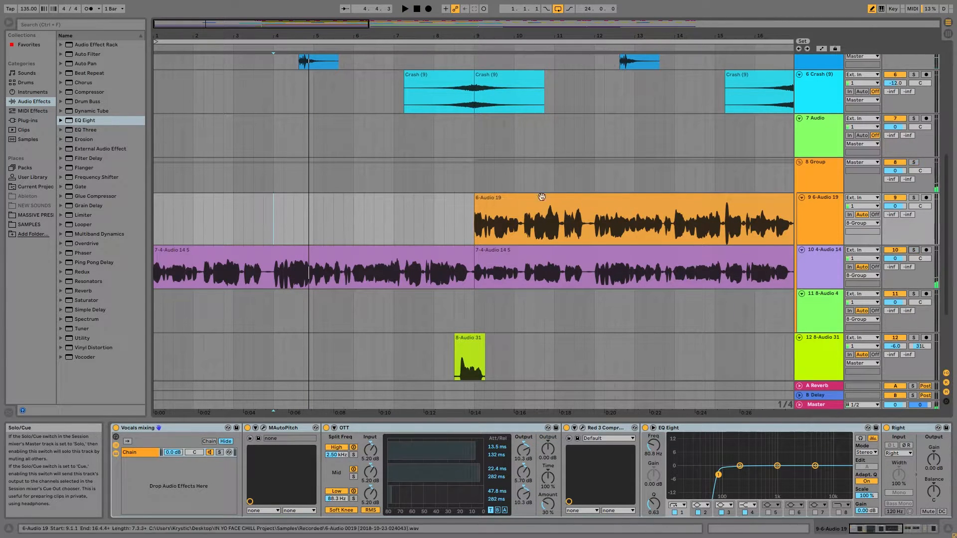
# - Play the arrangement from position 8.2.1 into bar 9 and stop playback
pyautogui.moveTo(317, 35); pyautogui.dragTo(277, 18)
pyautogui.moveTo(245, 224); pyautogui.dragTo(278, 235)
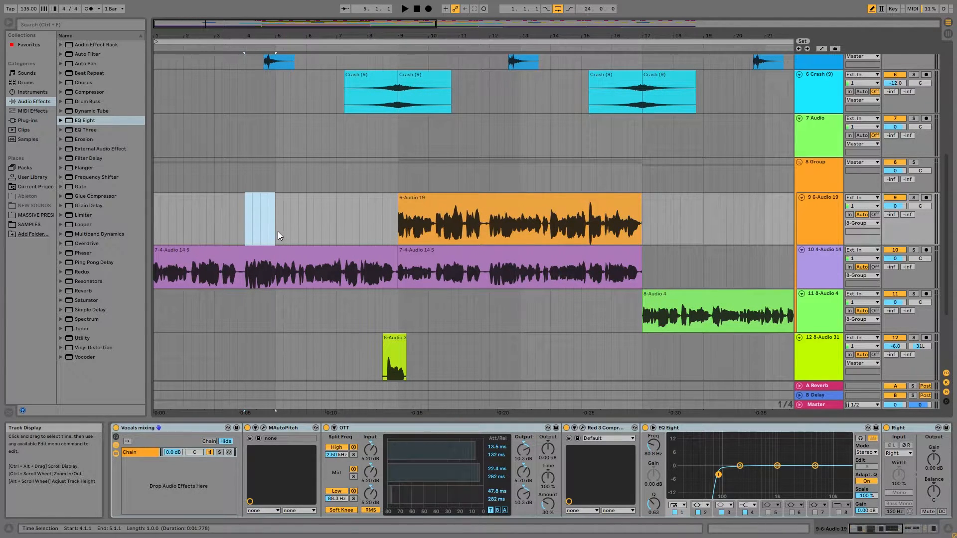
pyautogui.click(280, 224)
pyautogui.press('space')
pyautogui.click(376, 227)
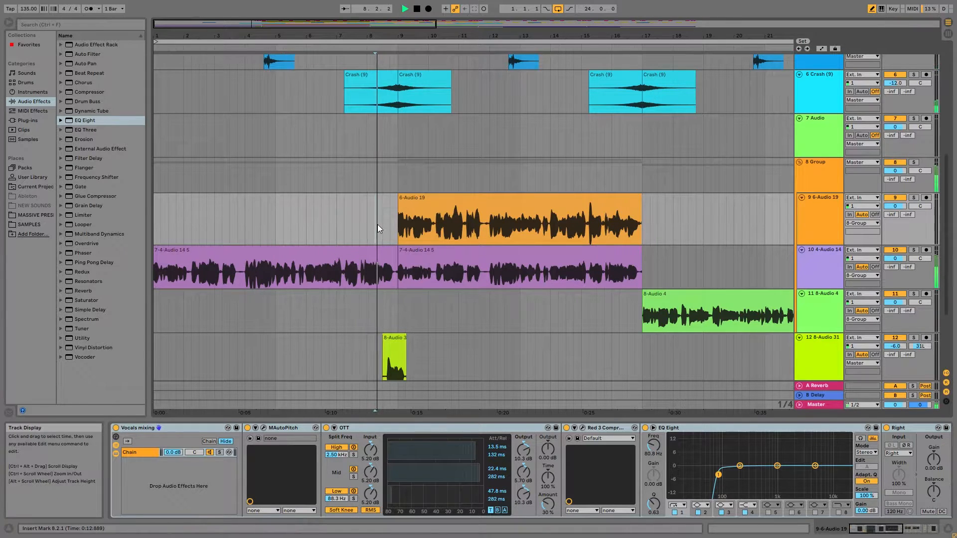
pyautogui.press('space')
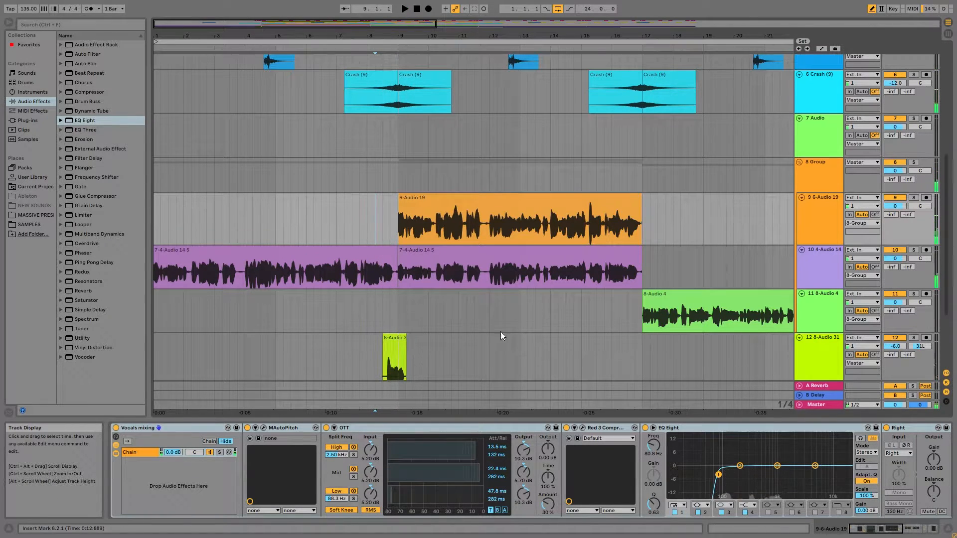
# - Solo the 8-Audio 31 track, play its short clip before bar 9, and clear the solo
pyautogui.scroll(-2, 494, 337)
pyautogui.click(393, 309)
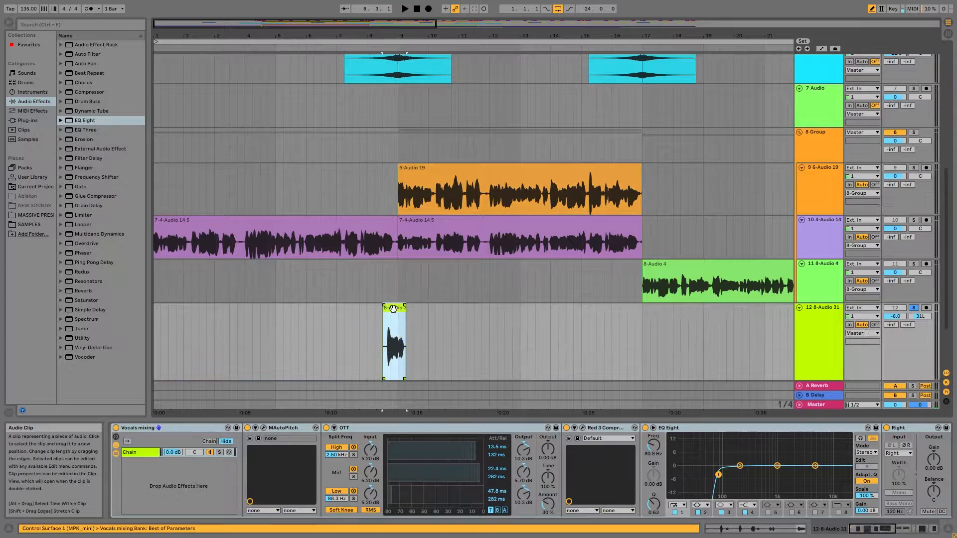
pyautogui.press('space')
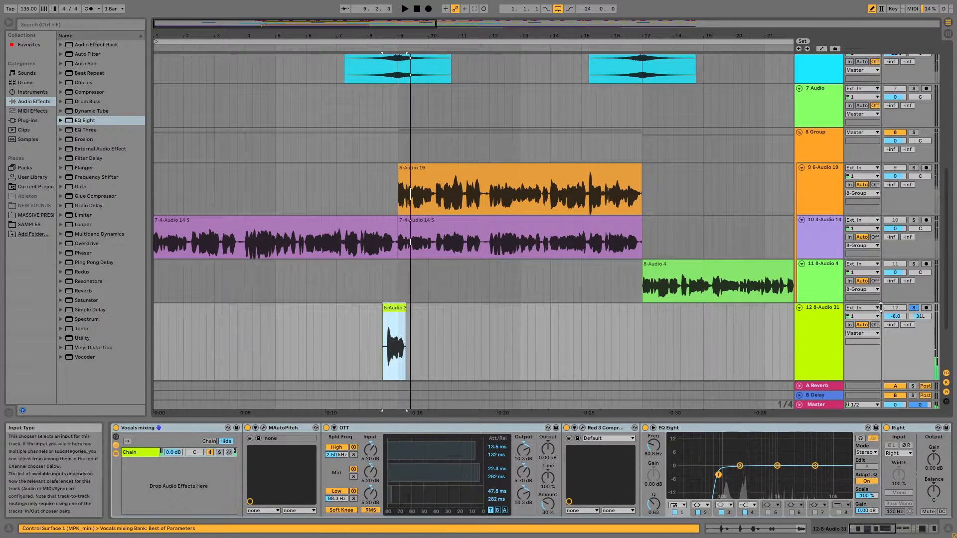
pyautogui.click(913, 308)
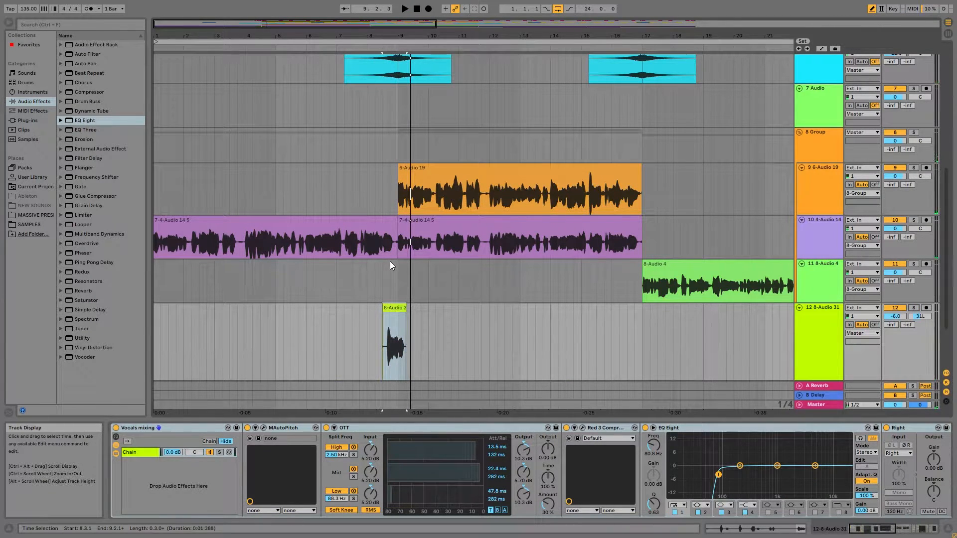
# - Solo the 4-Audio 14 track, play its second 7-4-Audio 14 5 clip from position 9.1.1, and clear the solo
pyautogui.click(398, 265)
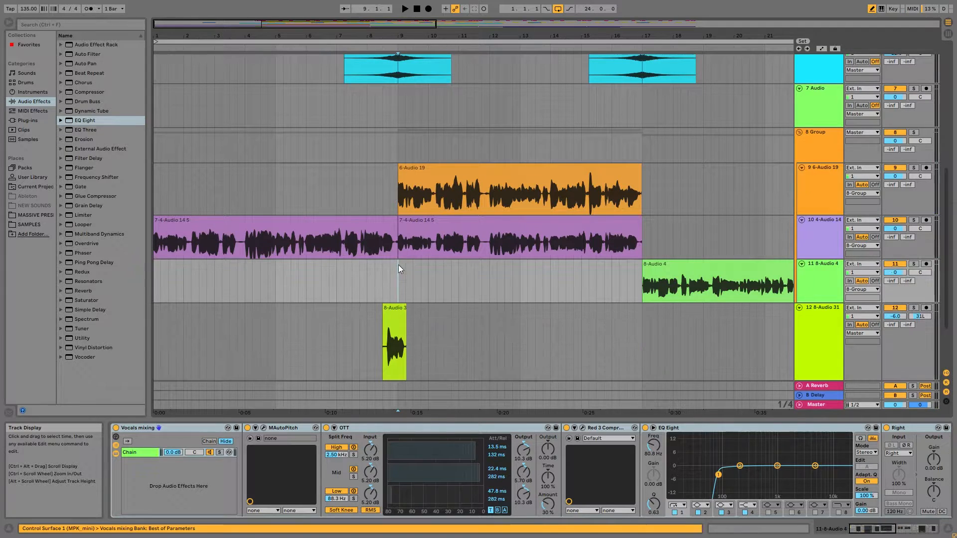
pyautogui.click(914, 168)
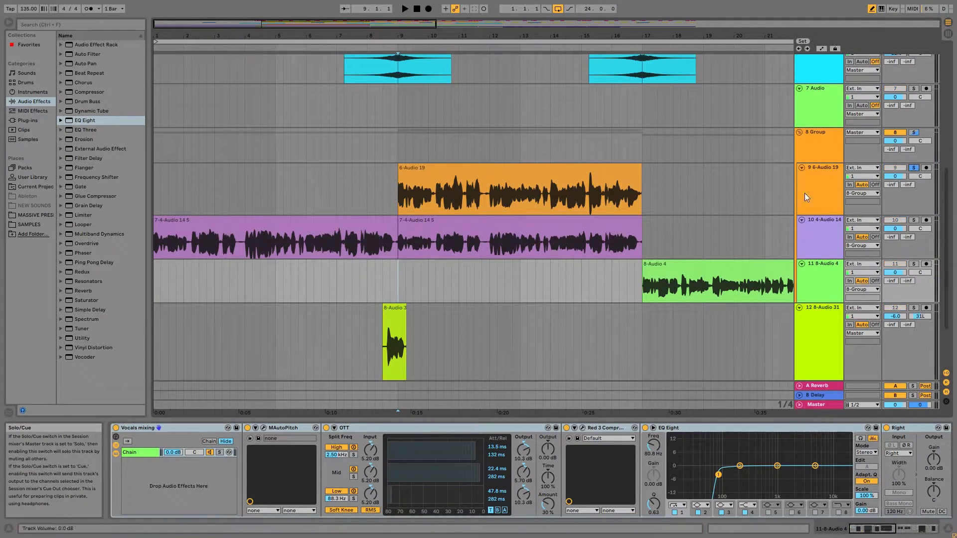
pyautogui.click(399, 240)
pyautogui.click(914, 220)
pyautogui.doubleClick(560, 237)
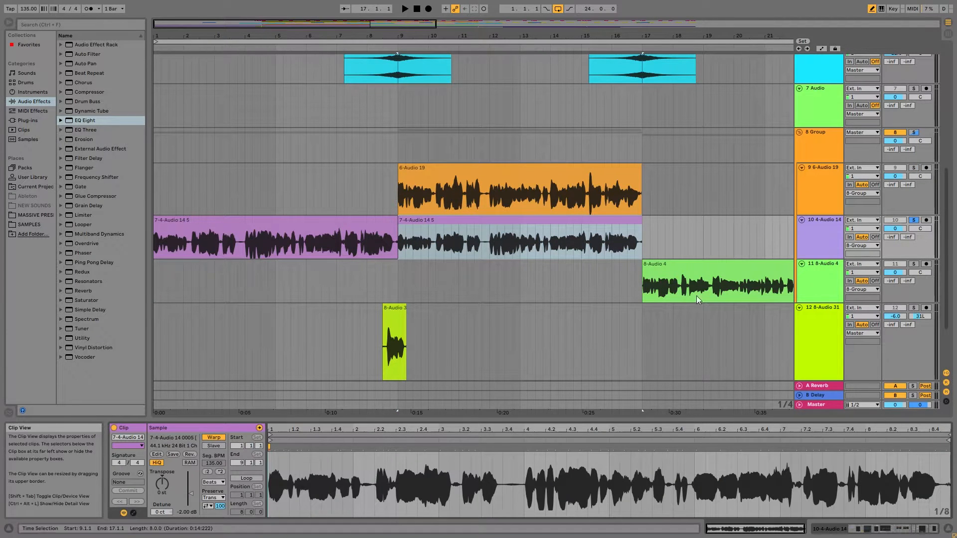
pyautogui.press('space')
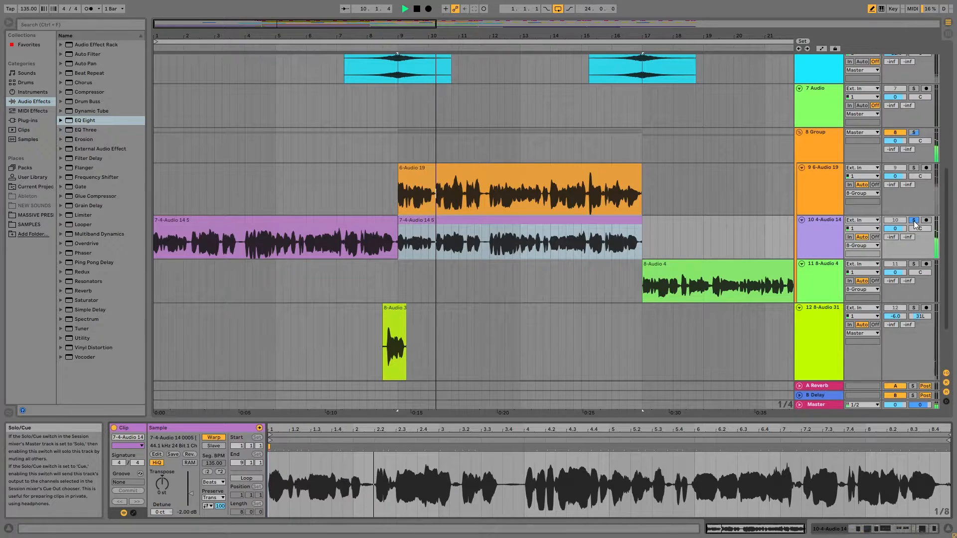
pyautogui.click(914, 221)
pyautogui.press('space')
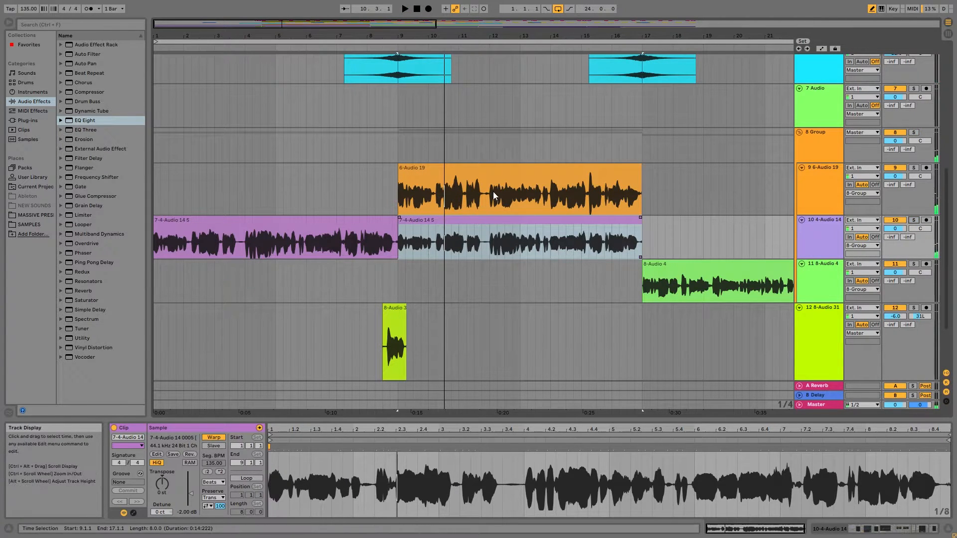
# - Solo the 6-Audio 19 track, play its clip from position 9.1.1, and show the track's effect devices
pyautogui.click(492, 168)
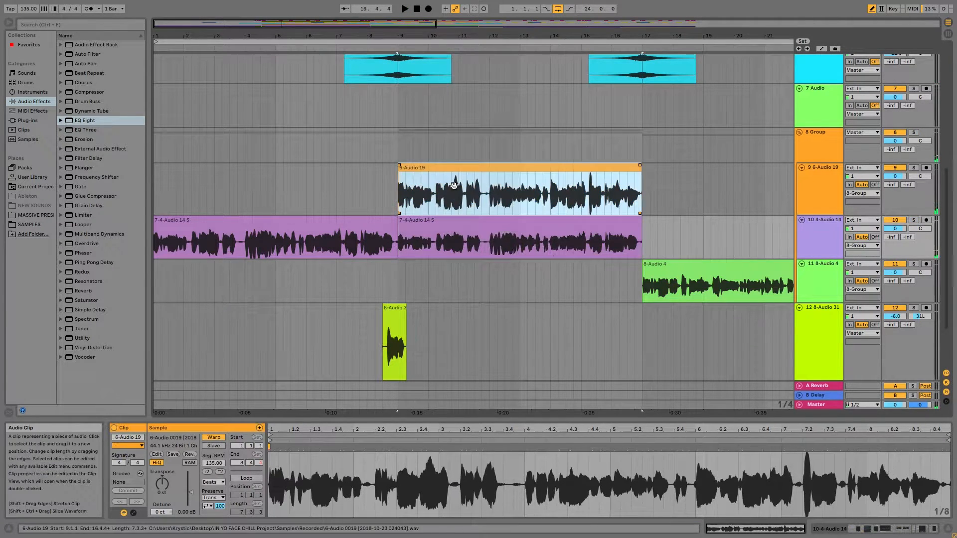
pyautogui.click(913, 167)
pyautogui.click(398, 199)
pyautogui.press('space')
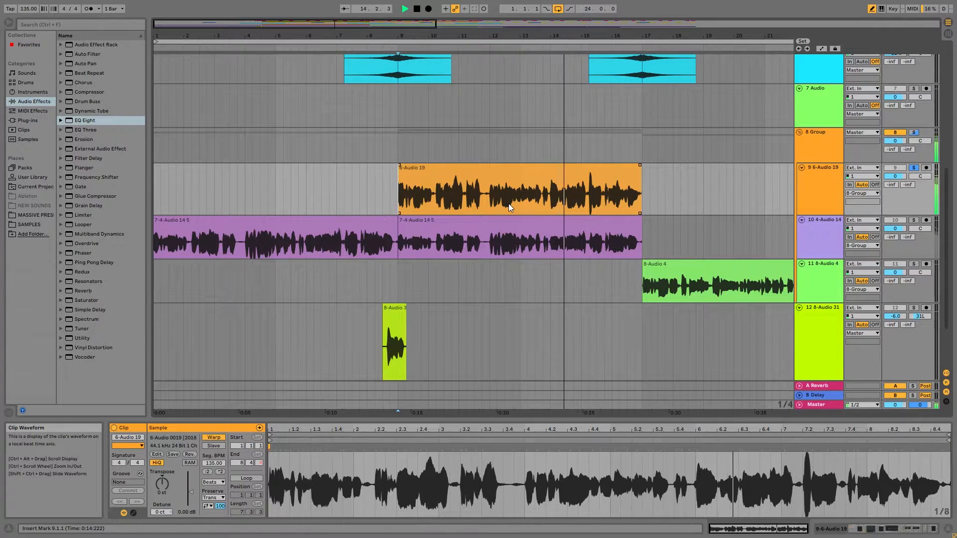
pyautogui.click(827, 185)
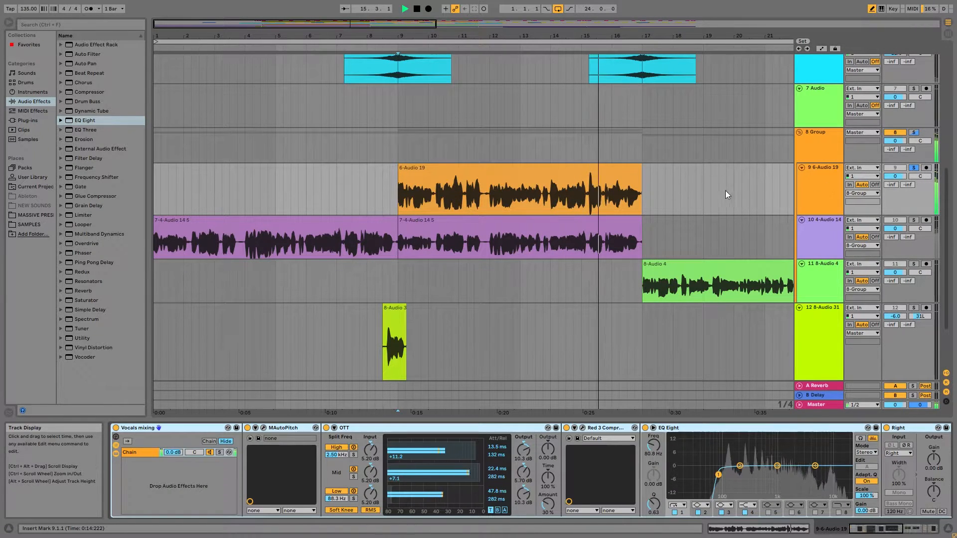
pyautogui.click(519, 194)
pyautogui.press('space')
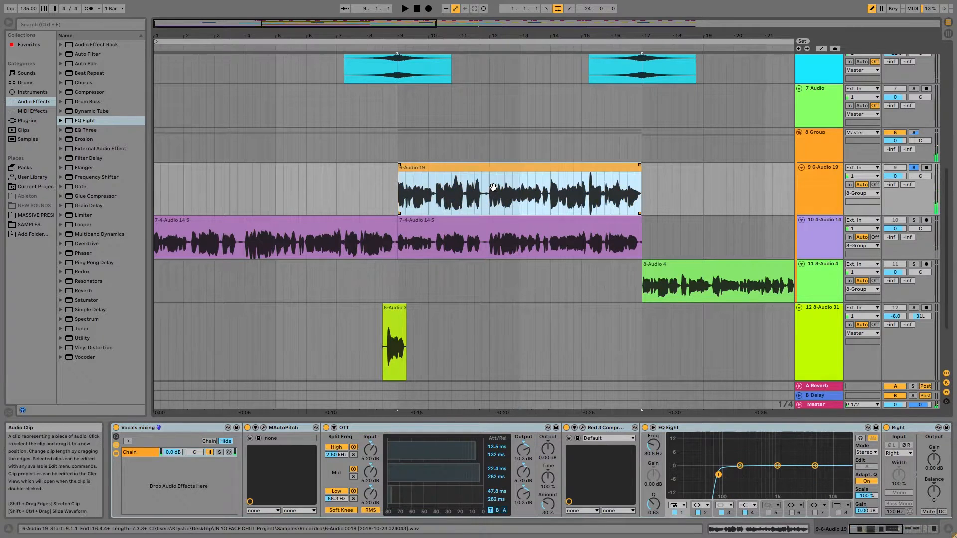
# - Audition the soloed 6-Audio 19 vocal twice from position 12.1.1, stopping after each short passage
pyautogui.click(490, 203)
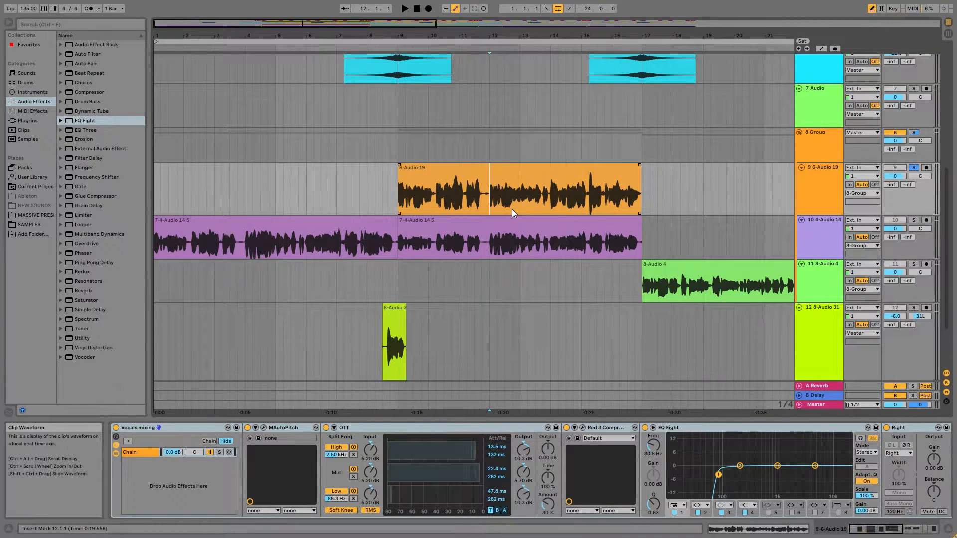
pyautogui.press('space')
pyautogui.press('space')
pyautogui.click(503, 152)
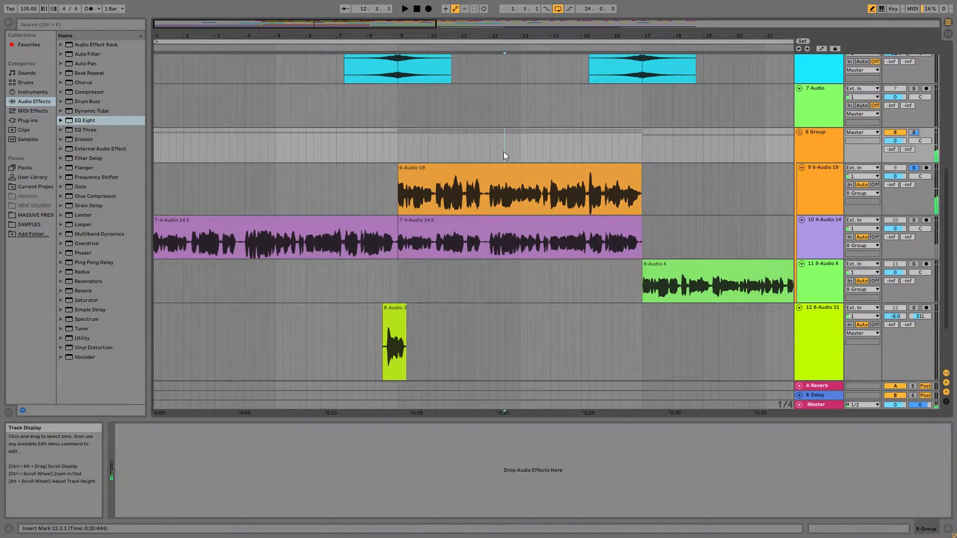
pyautogui.click(505, 211)
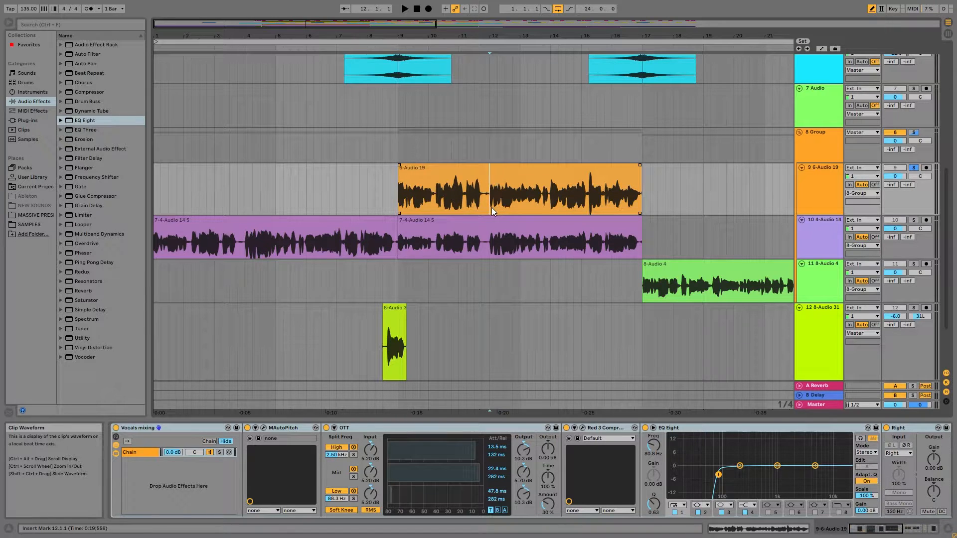
pyautogui.click(491, 207)
pyautogui.press('space')
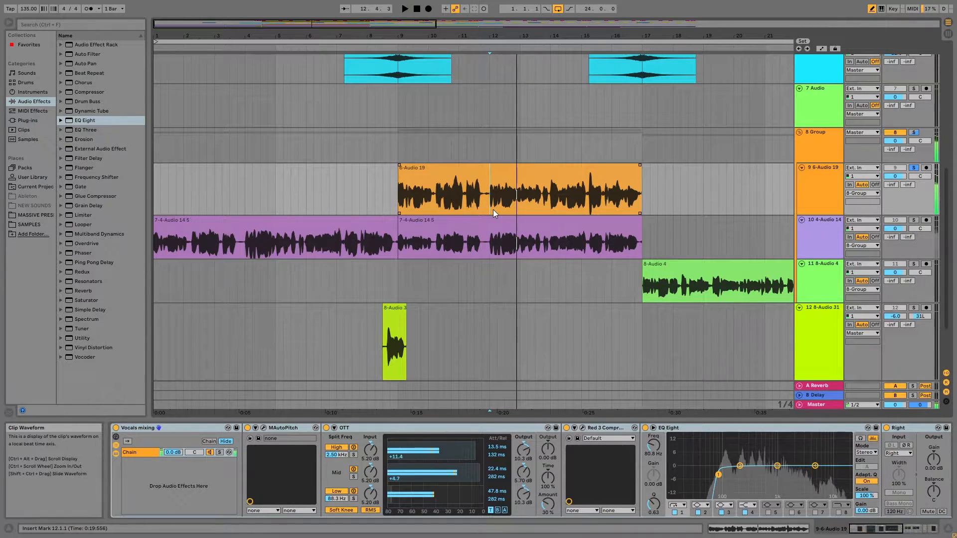
pyautogui.press('space')
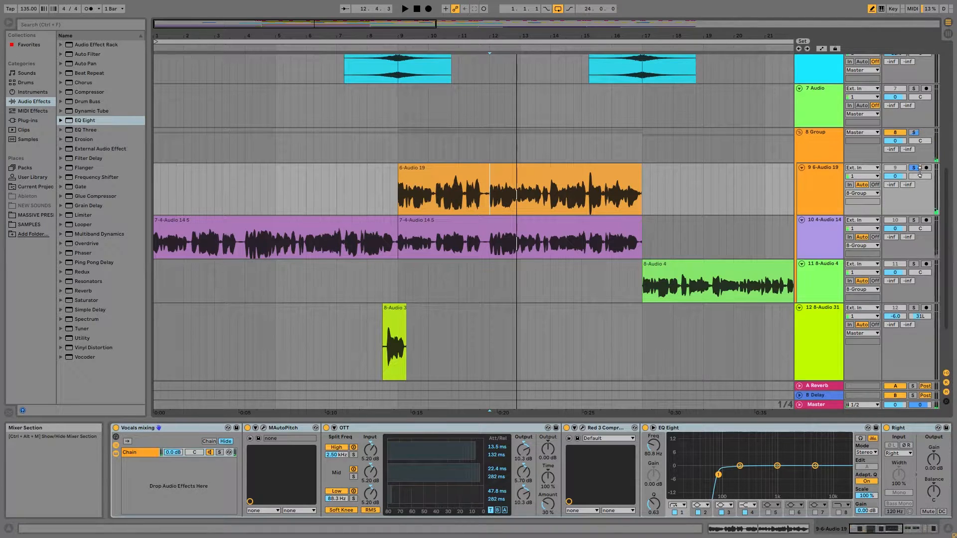
# - Replay the soloed 6-Audio 19 vocal from position 12.2.1, stop playback, and clear the solo
pyautogui.click(496, 205)
pyautogui.press('space')
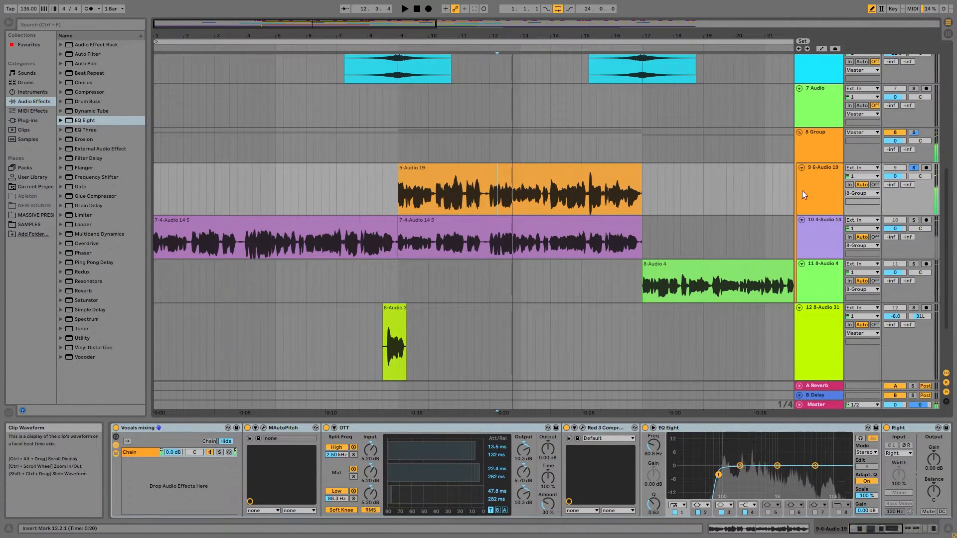
pyautogui.press('space')
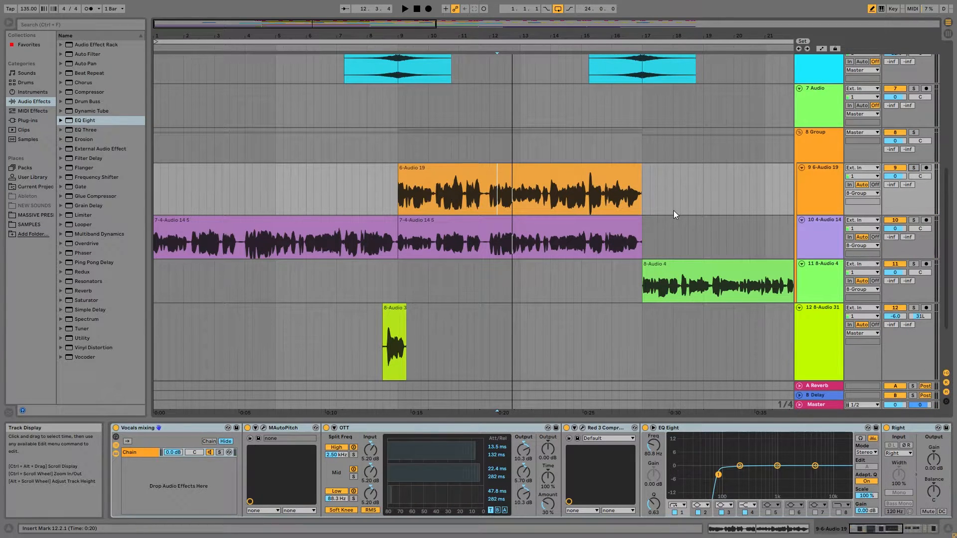
# - Solo the 6-Audio 19 track again and briefly play its vocal from bar 12
pyautogui.click(490, 196)
pyautogui.click(915, 169)
pyautogui.press('space')
pyautogui.press('space')
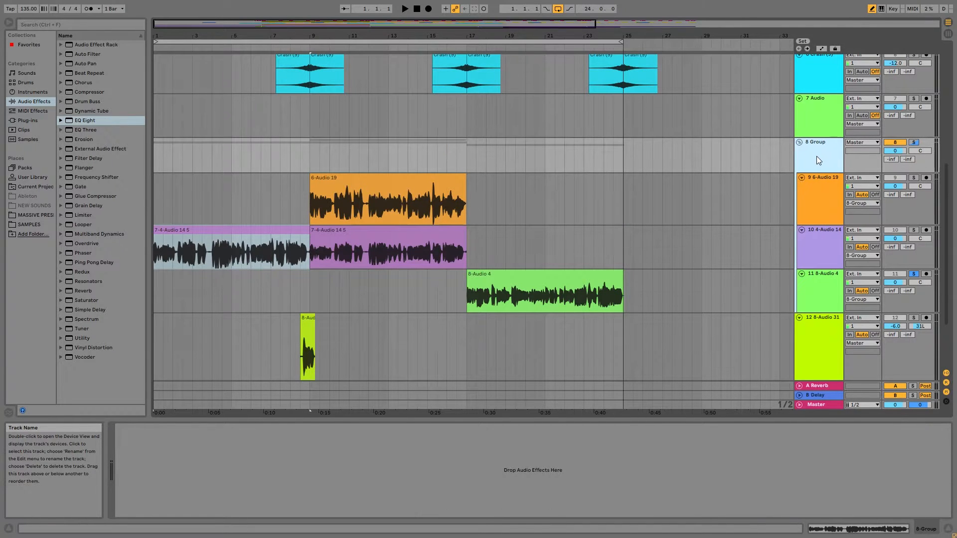
# - Move the first 7-4-Audio 14 5 clip out of the vocal group onto the empty 7 Audio track at position 1.1.1
pyautogui.click(822, 102)
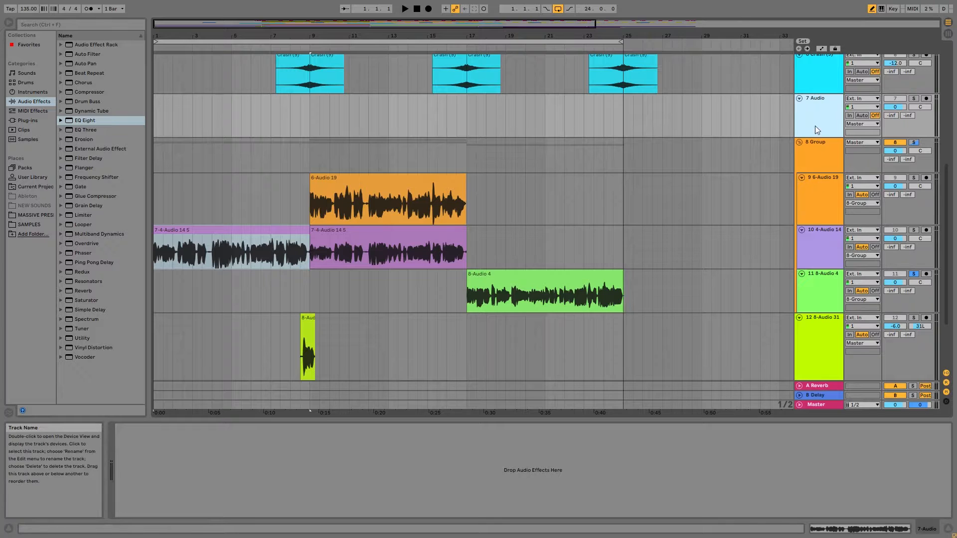
pyautogui.click(246, 229)
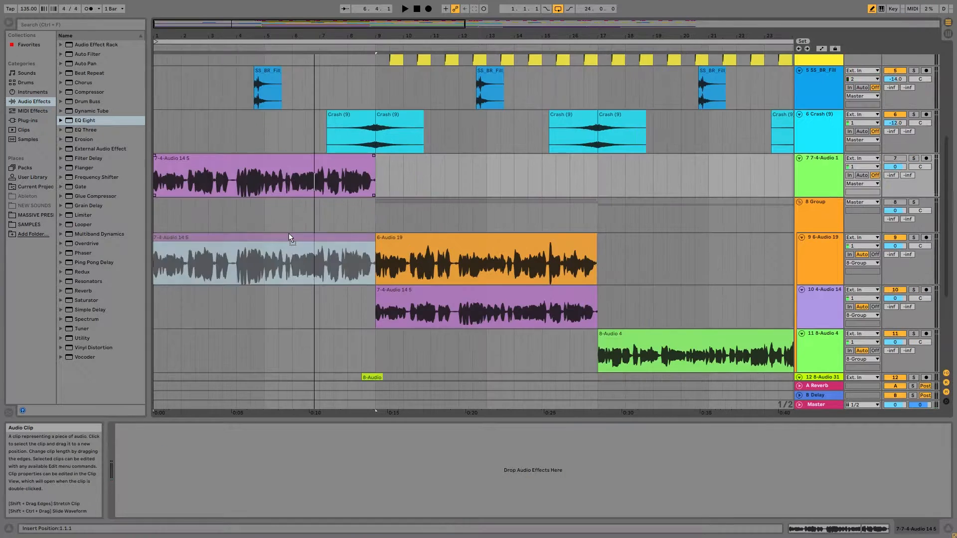
pyautogui.moveTo(289, 233); pyautogui.dragTo(287, 188)
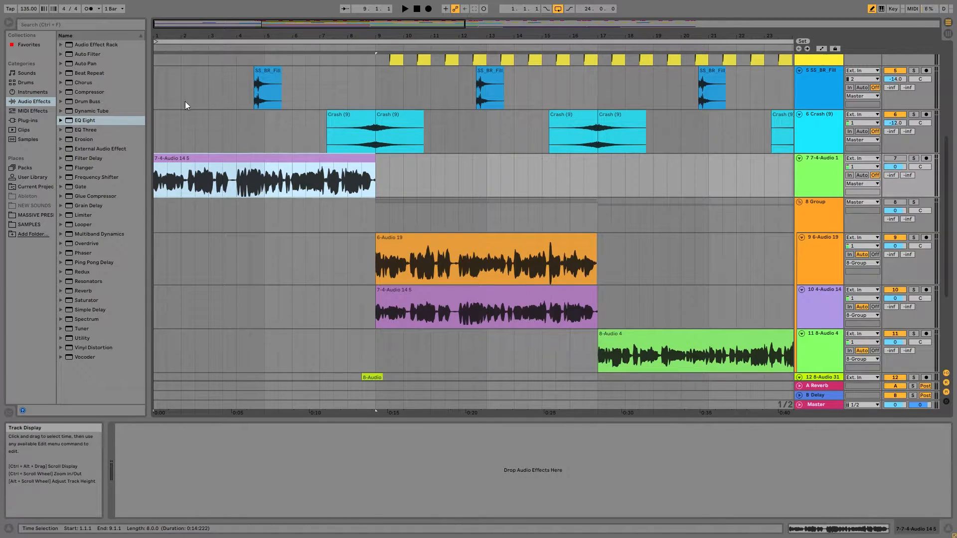
# - Load the MeldaProduction MAutoPitch plug-in onto the ungrouped 7-4-Audio 14 5 track
pyautogui.click(42, 119)
pyautogui.click(61, 45)
pyautogui.click(67, 73)
pyautogui.click(90, 83)
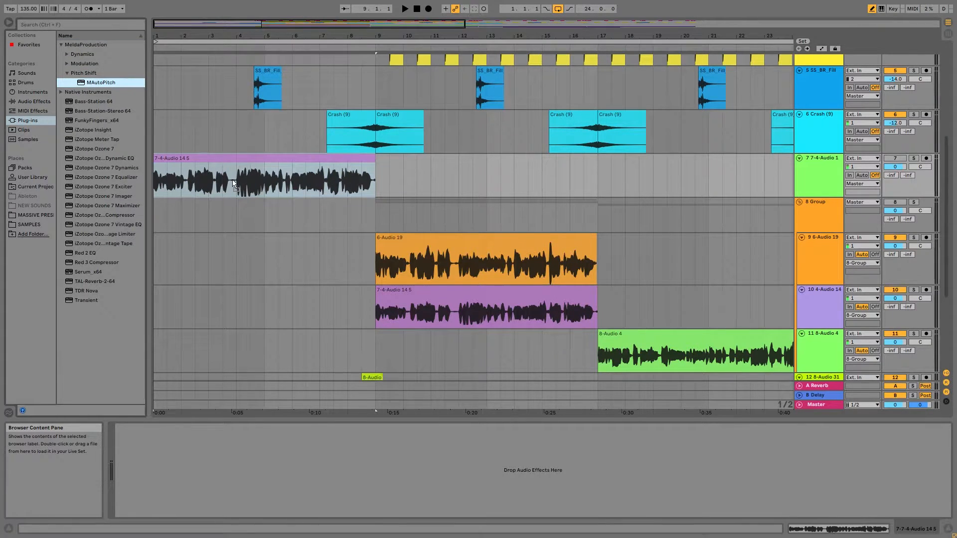
pyautogui.moveTo(232, 184); pyautogui.dragTo(232, 185)
pyautogui.moveTo(519, 154); pyautogui.dragTo(427, 105)
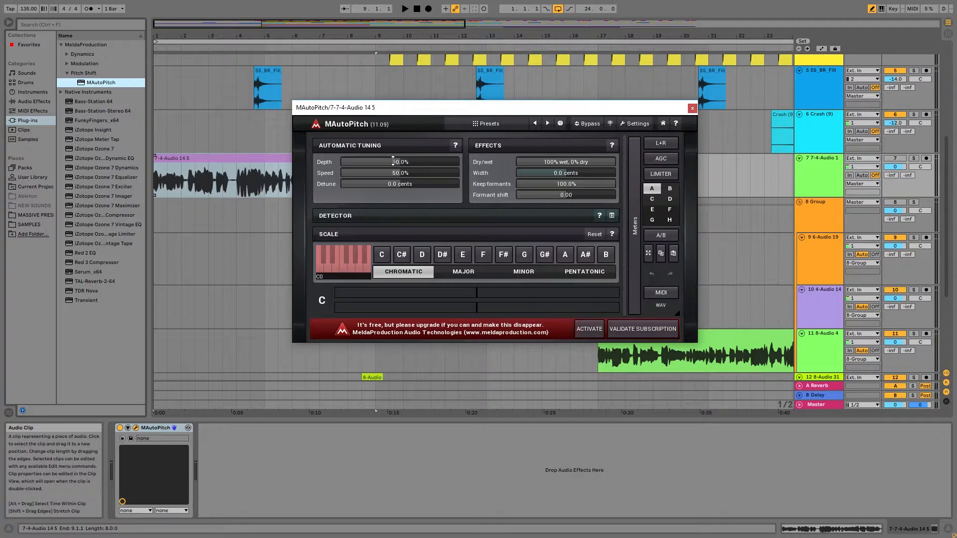
# - Set MAutoPitch's automatic tuning Depth to 41.8% and Speed to 47.0%
pyautogui.moveTo(393, 160); pyautogui.dragTo(393, 169)
pyautogui.moveTo(394, 173); pyautogui.dragTo(394, 181)
pyautogui.moveTo(414, 170); pyautogui.dragTo(414, 173)
pyautogui.moveTo(413, 163); pyautogui.dragTo(413, 162)
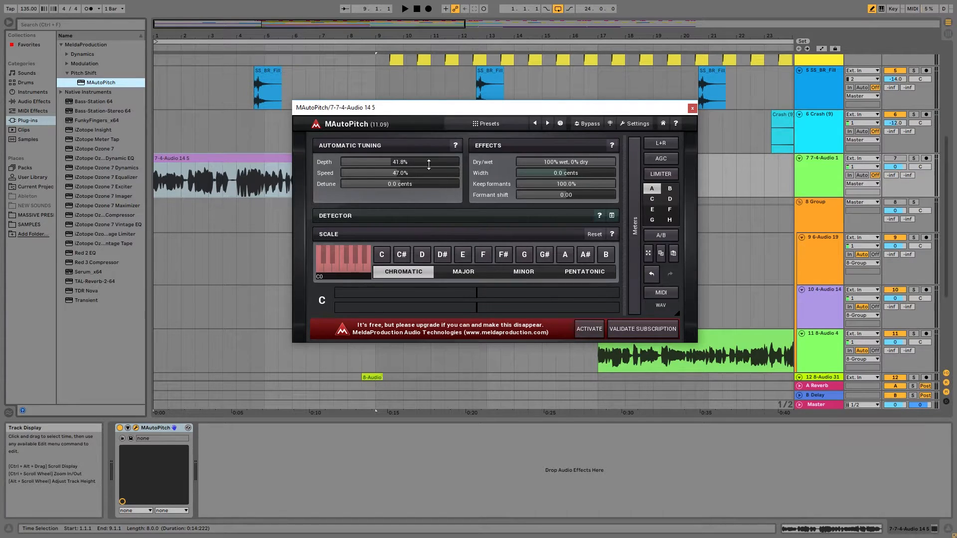
# - Set playback to start at 3.1.1 on the soloed vocal, check its MAutoPitch settings, and close the plug-in window
pyautogui.click(249, 169)
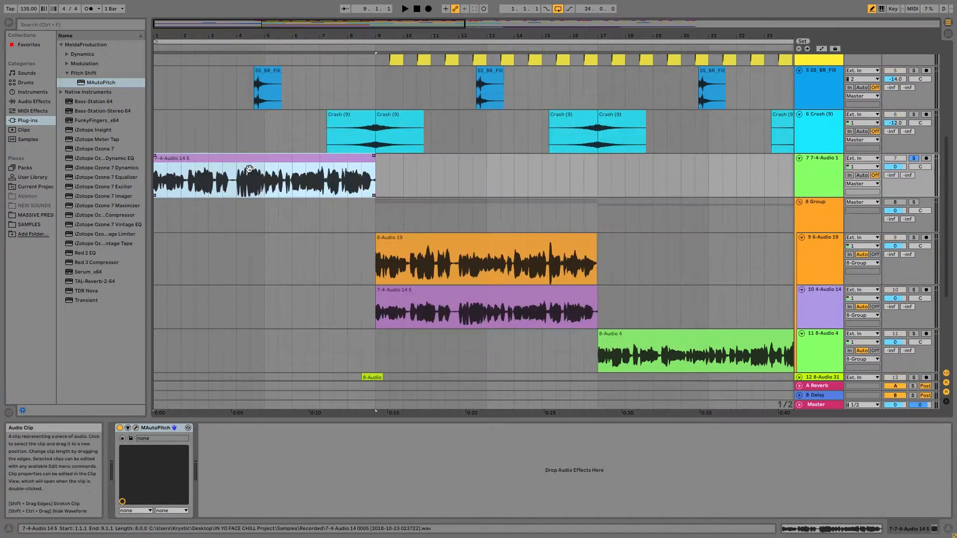
pyautogui.click(217, 196)
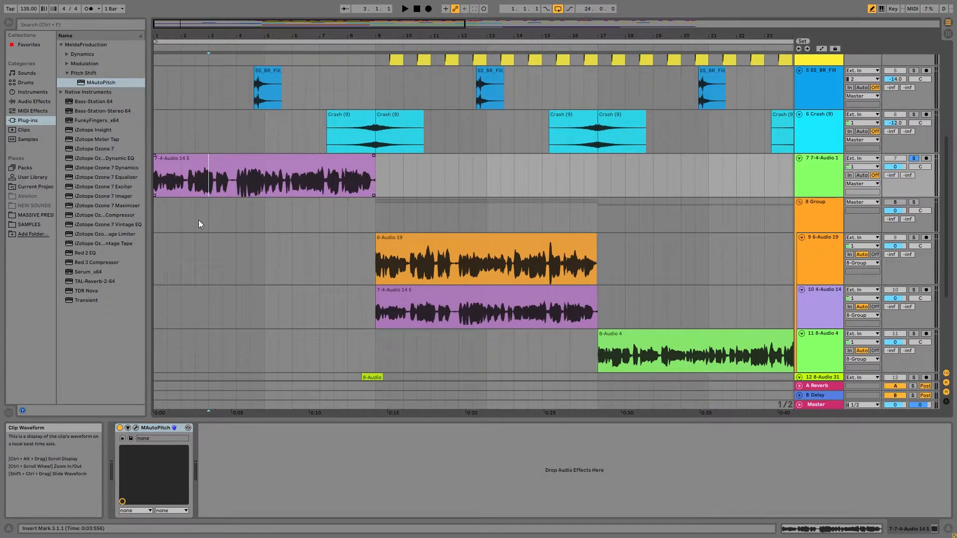
pyautogui.doubleClick(166, 429)
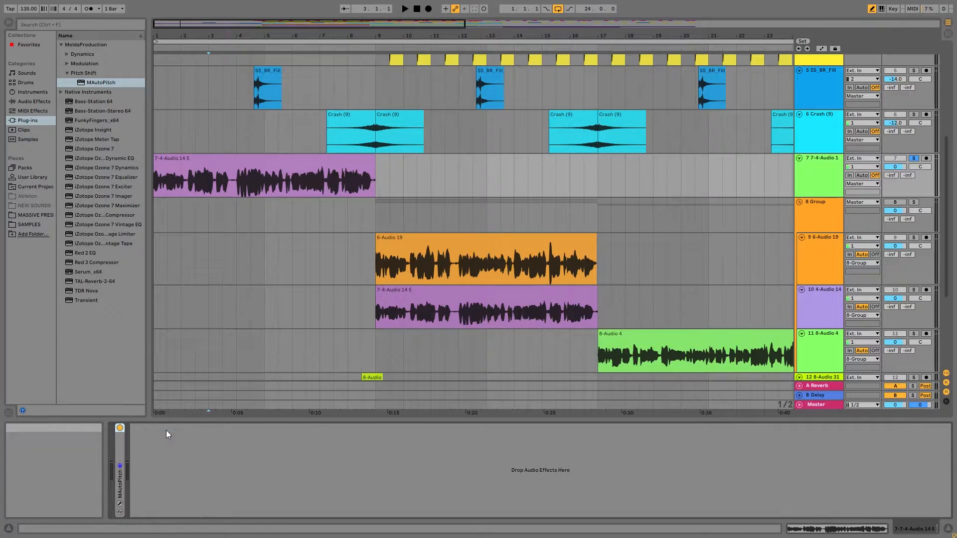
pyautogui.doubleClick(120, 451)
pyautogui.click(136, 427)
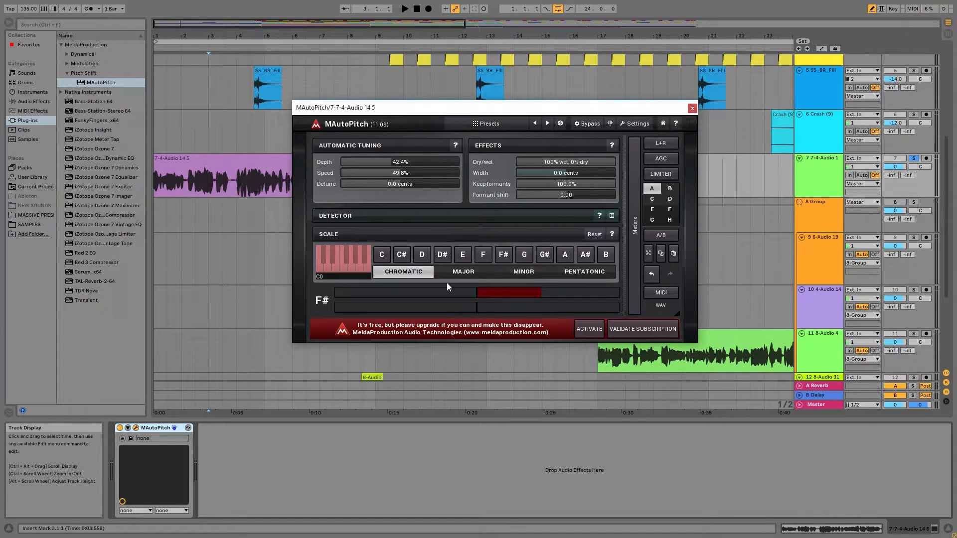
pyautogui.click(693, 108)
# - Open the orange clip above the hi-hat track and enlarge the clip view to examine it
pyautogui.scroll(3, 554, 192)
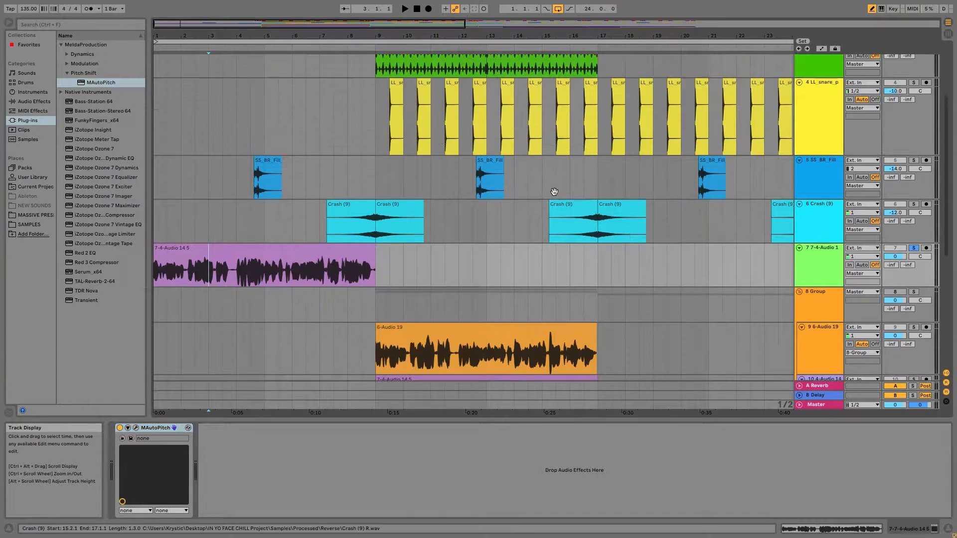
pyautogui.scroll(4, 555, 192)
pyautogui.click(459, 127)
pyautogui.doubleClick(432, 127)
pyautogui.moveTo(328, 423); pyautogui.dragTo(349, 188)
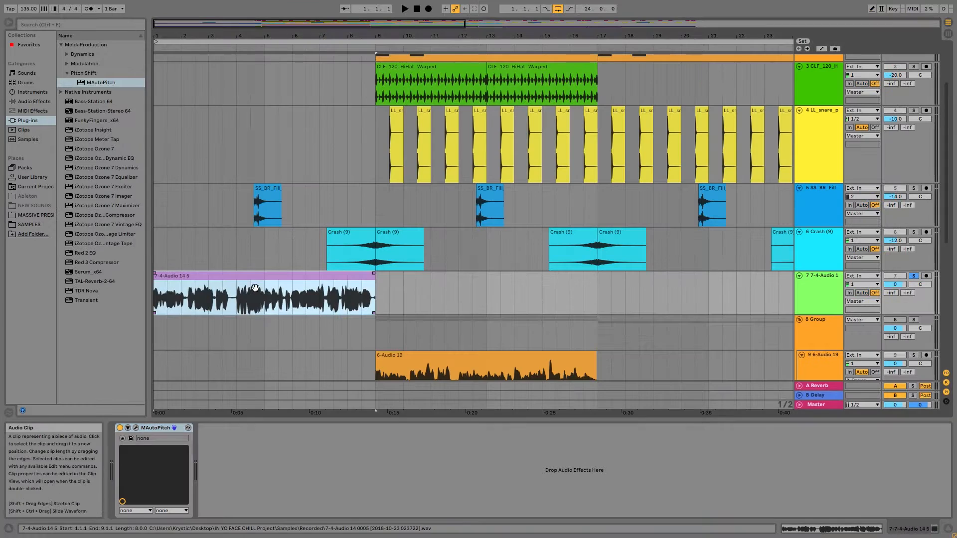
# - Set MAutoPitch's scale to F Minor, with Depth at about 62% and Speed at 77.6%, and close the plug-in window
pyautogui.click(135, 429)
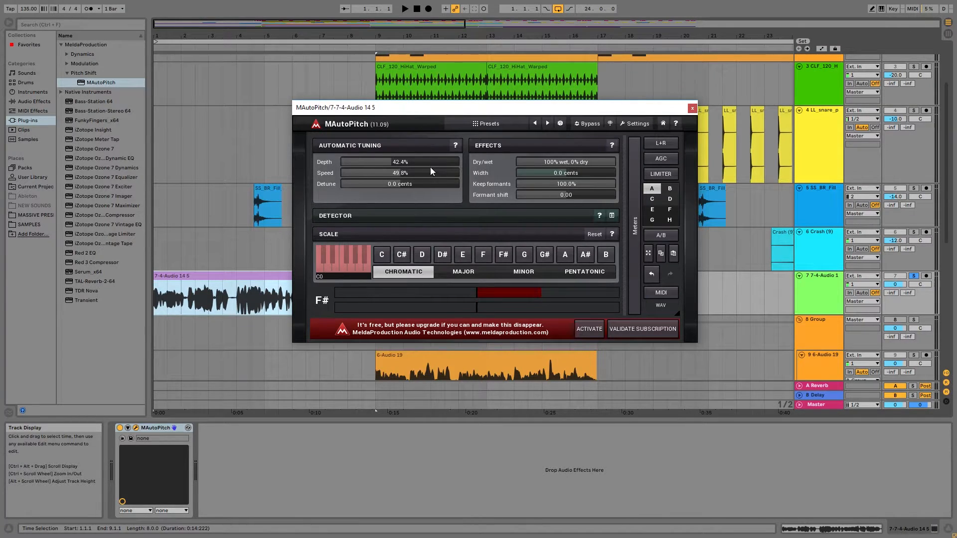
pyautogui.click(523, 272)
pyautogui.click(483, 255)
pyautogui.moveTo(412, 173); pyautogui.dragTo(444, 162)
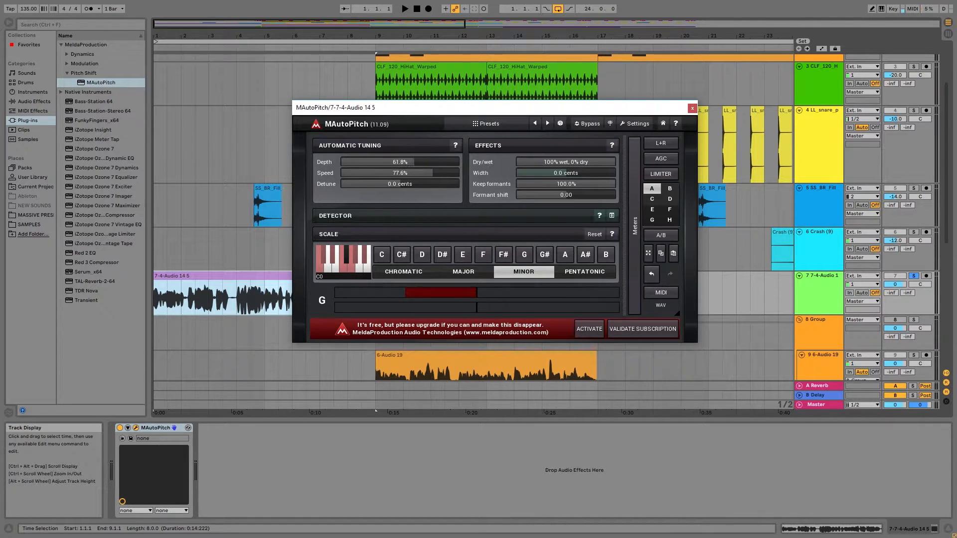
pyautogui.click(693, 108)
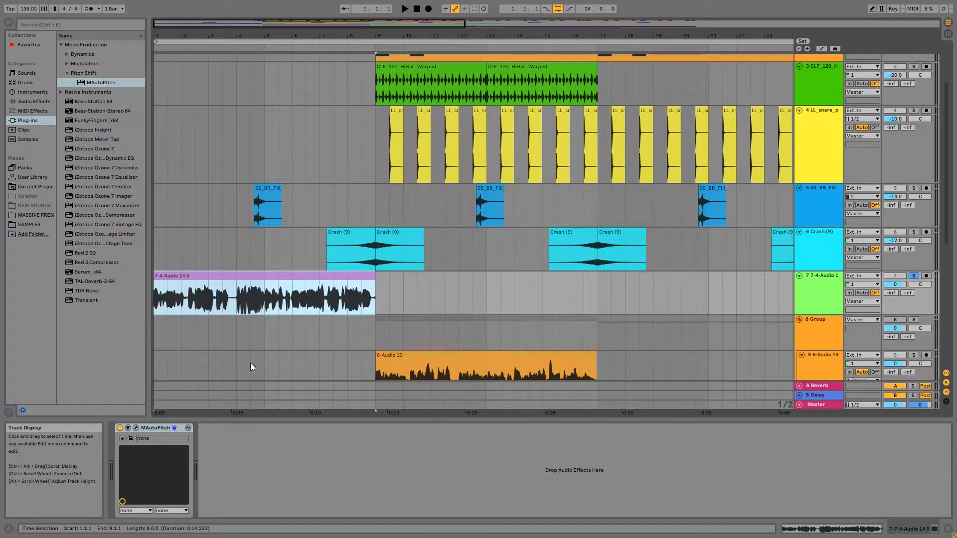
# - Play the soloed vocal from its beginning while watching MAutoPitch's pitch display, then close the plug-in window and stop playback
pyautogui.press('space')
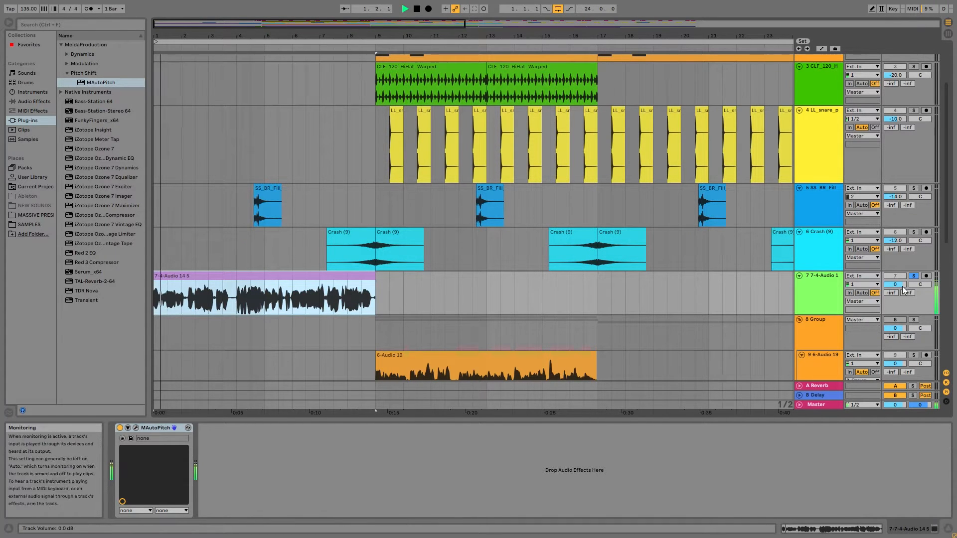
pyautogui.doubleClick(833, 277)
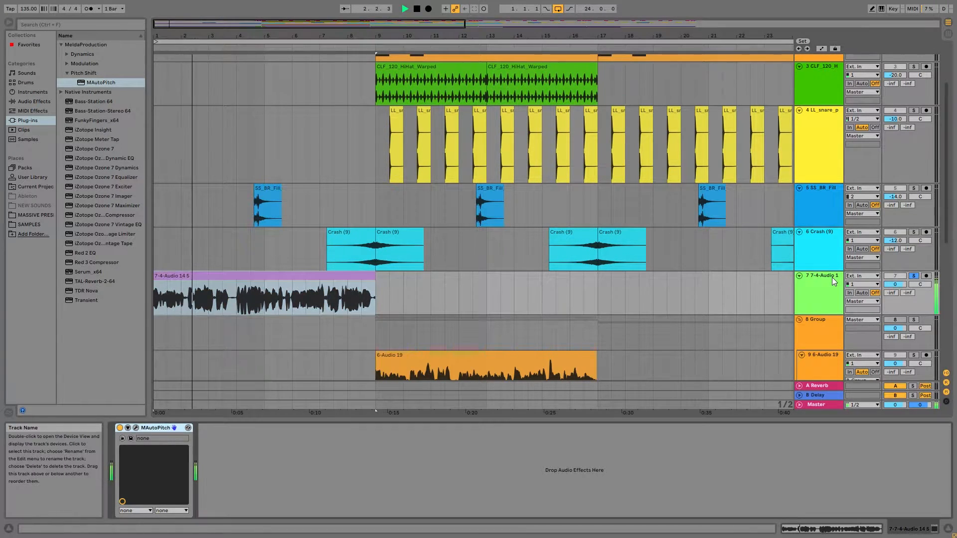
pyautogui.click(136, 428)
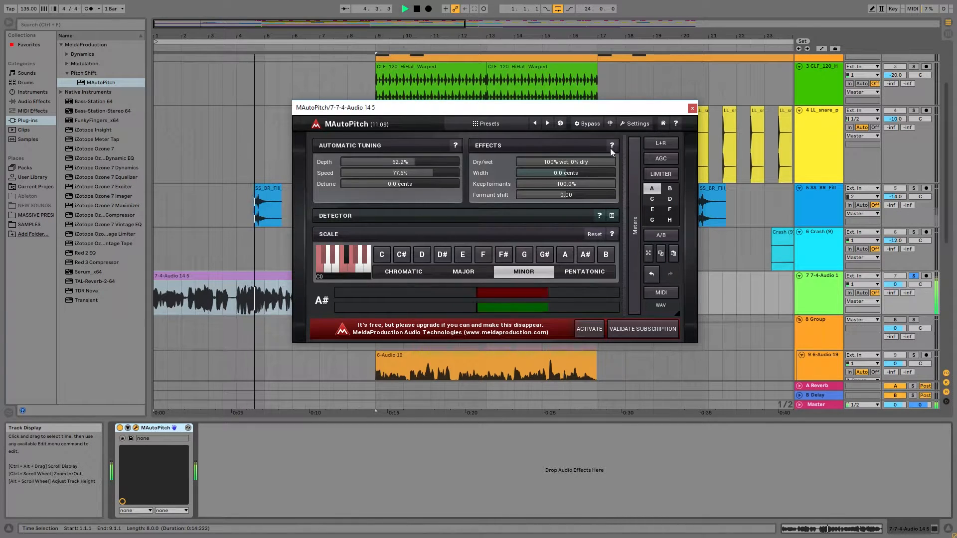
pyautogui.hotkey('ctrl', 'alt', 'p')
pyautogui.press('space')
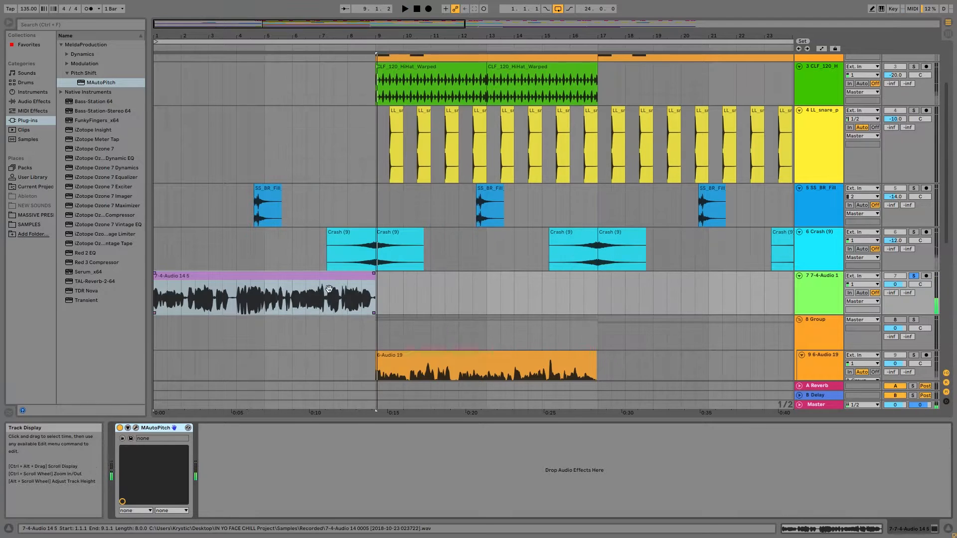
# - Audition the pitch-corrected vocal from 8.1.1, then from 4.1.1 and from the middle of bar 4
pyautogui.click(351, 294)
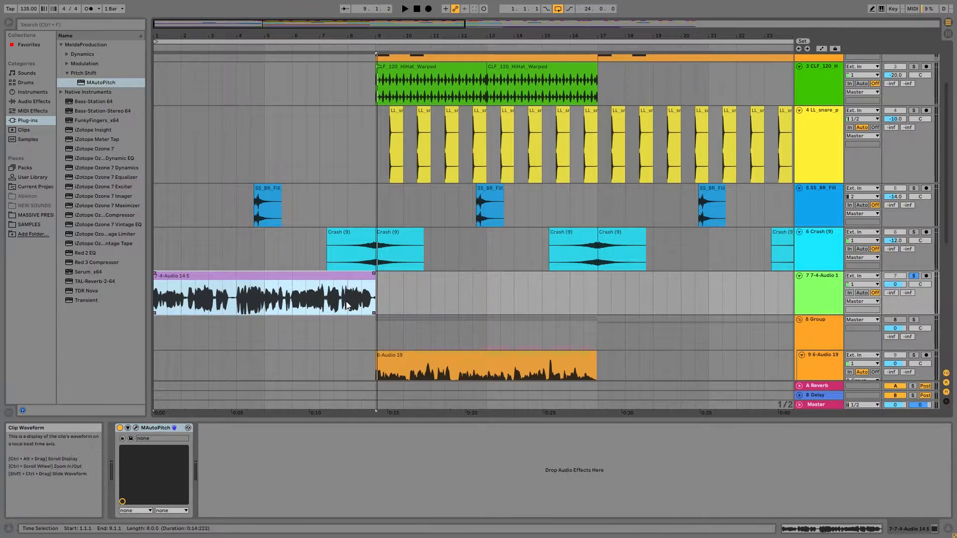
pyautogui.click(347, 300)
pyautogui.press('space')
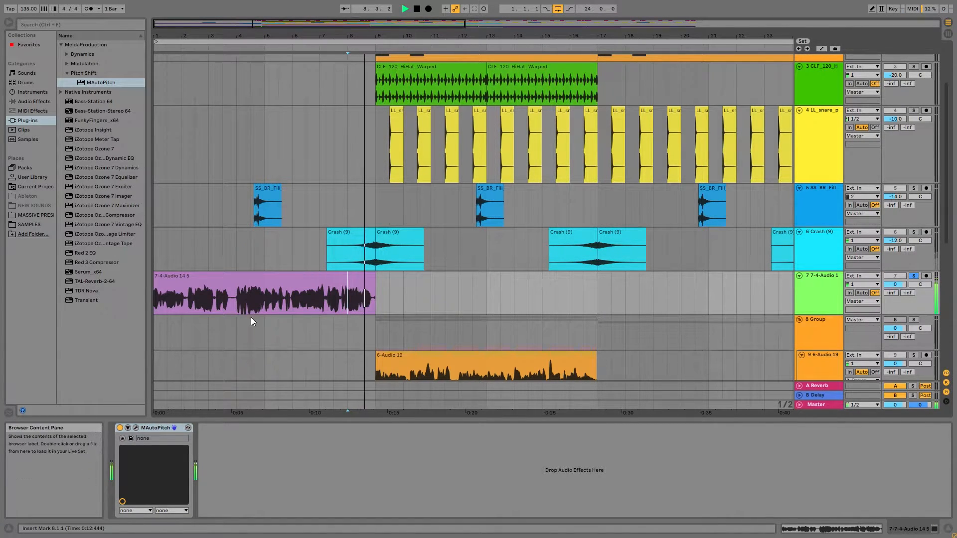
pyautogui.click(240, 296)
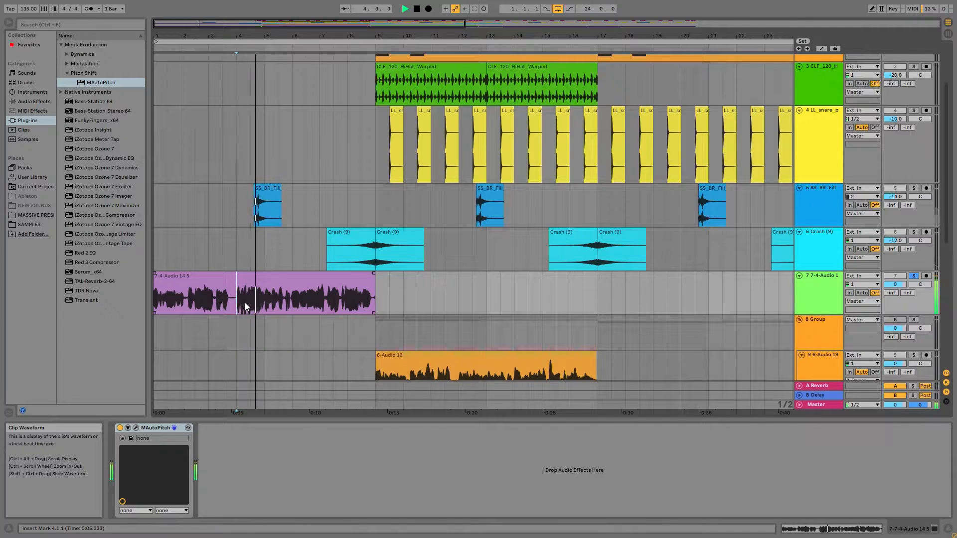
pyautogui.click(250, 309)
pyautogui.press('space')
pyautogui.press('space')
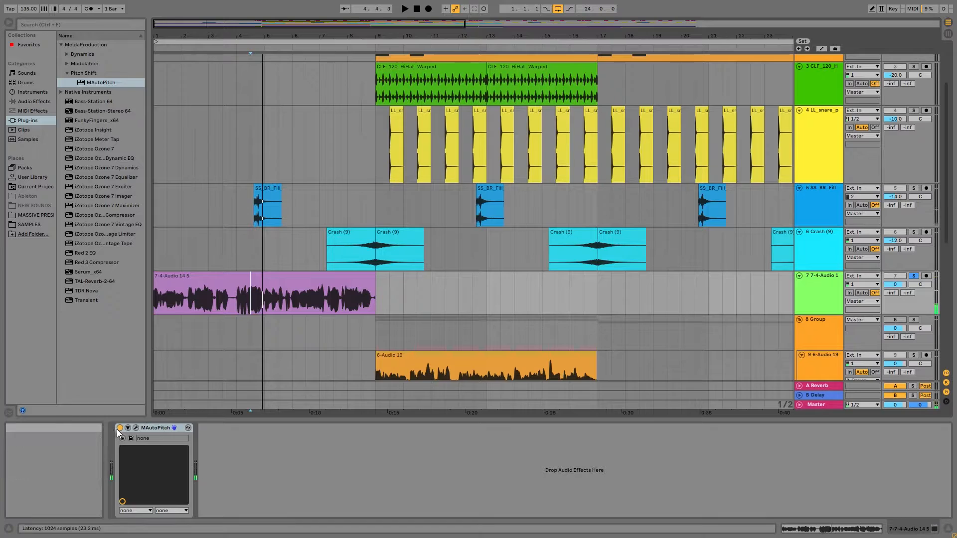
# - Switch MAutoPitch off and audition the uncorrected vocal in bar 4, starting from 4.1.1
pyautogui.click(238, 308)
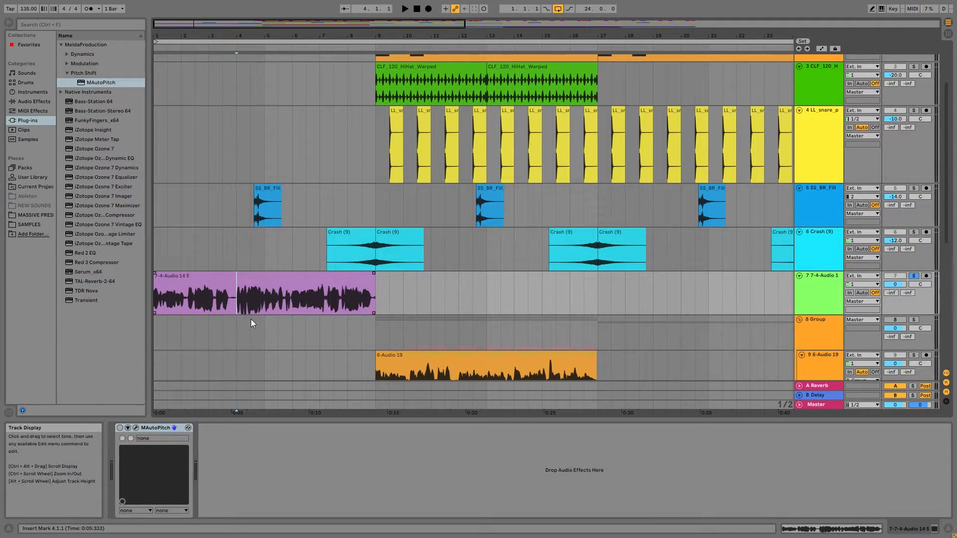
pyautogui.press('space')
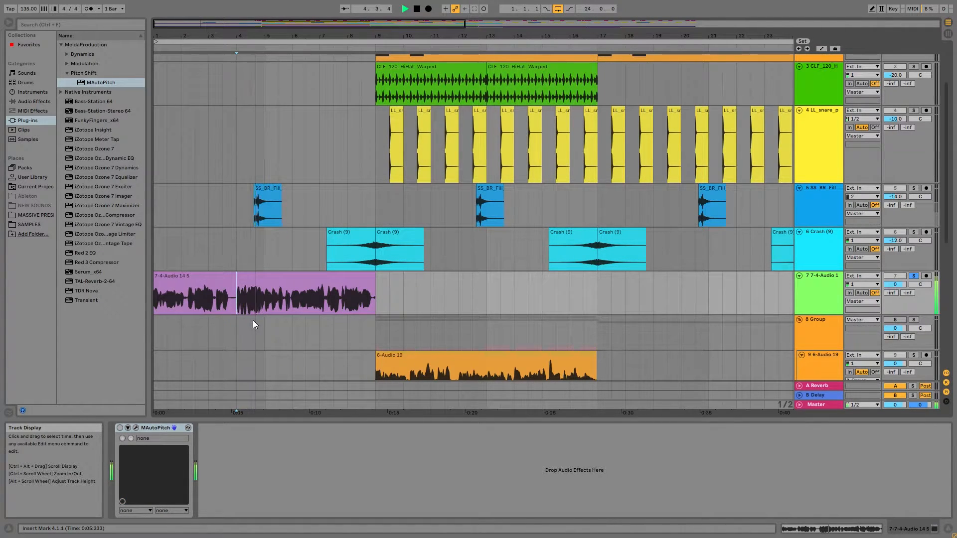
pyautogui.press('space')
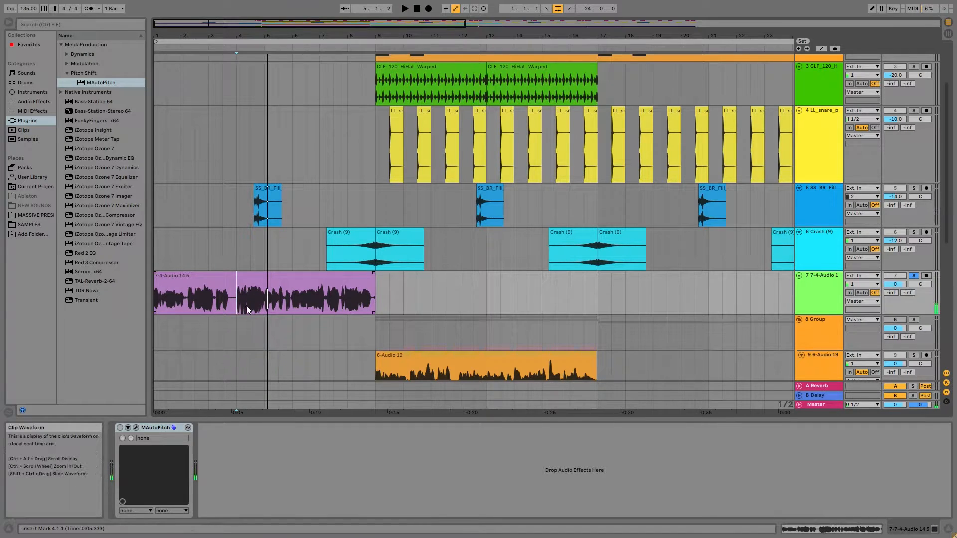
pyautogui.moveTo(237, 310); pyautogui.dragTo(270, 308)
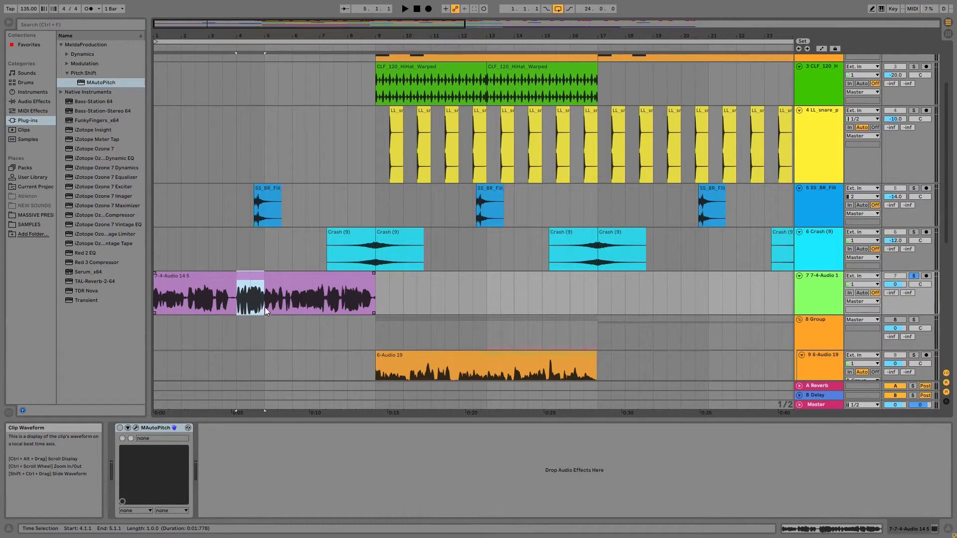
pyautogui.click(251, 306)
pyautogui.press('space')
pyautogui.click(237, 307)
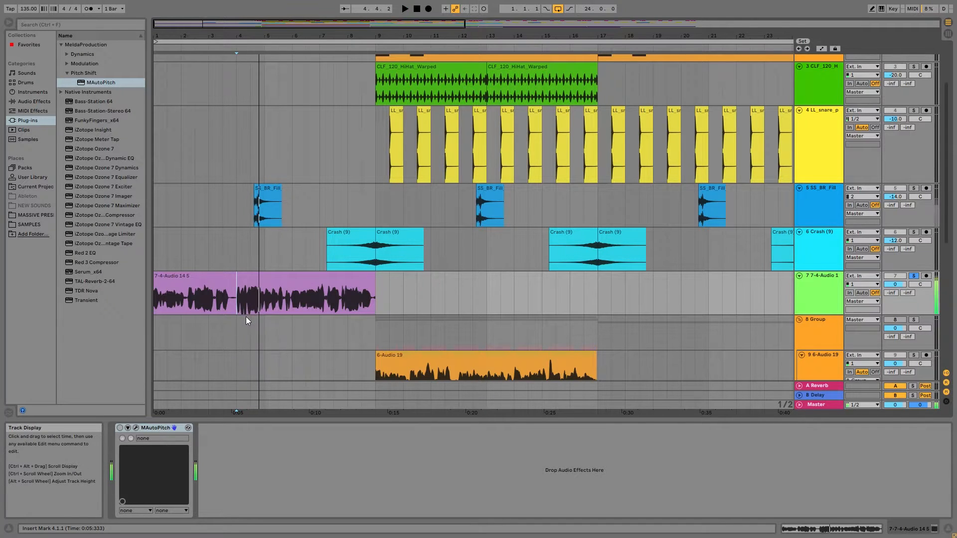
# - Switch MAutoPitch back on with Depth at 65.6% and audition the corrected vocal from 4.1.1
pyautogui.click(170, 427)
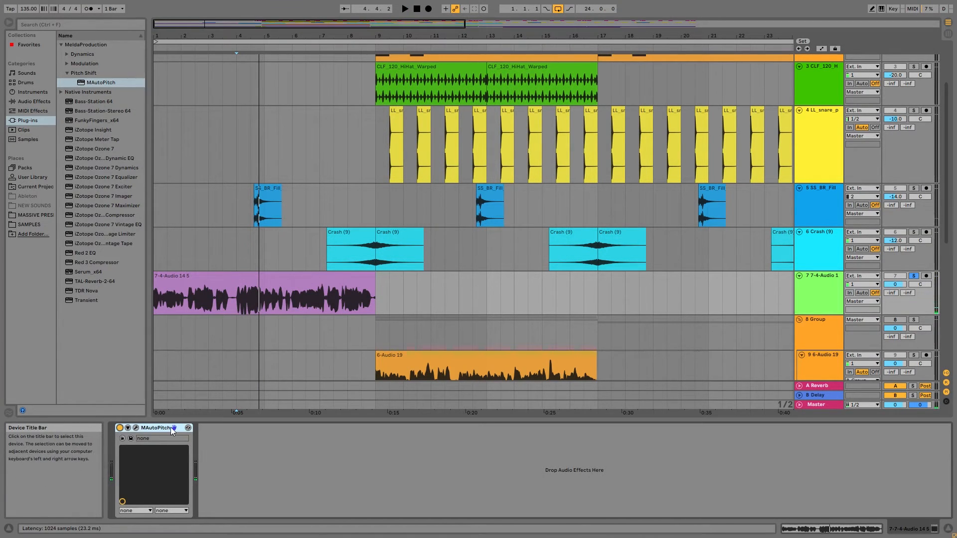
pyautogui.click(137, 427)
pyautogui.press('space')
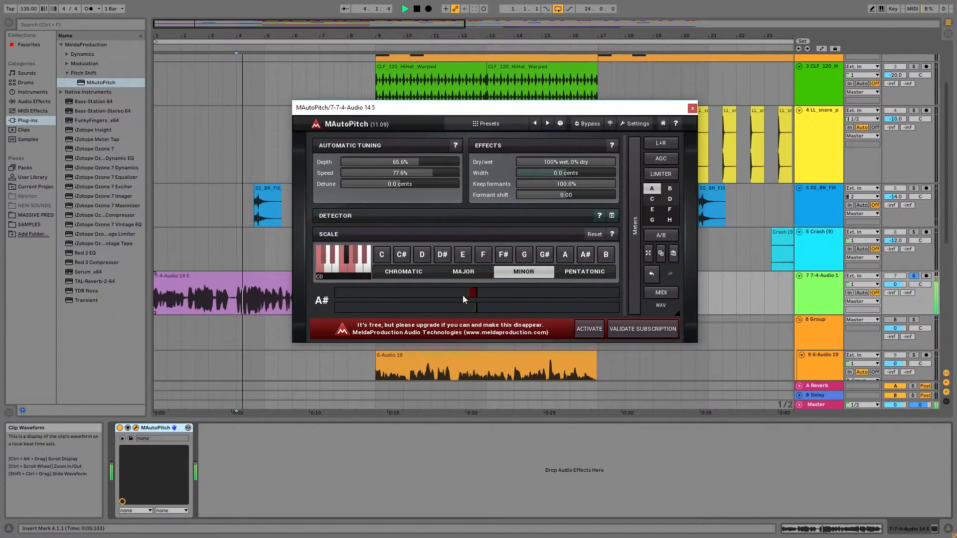
pyautogui.press('space')
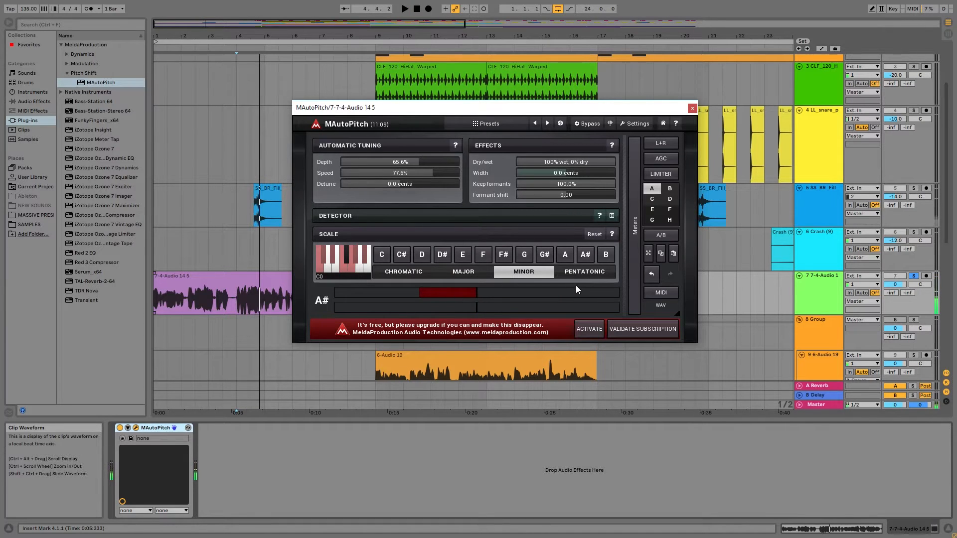
# - Set MAutoPitch's Depth to 60.2% and Speed to 74.2% while auditioning the vocal from its start, and close the plug-in window
pyautogui.click(248, 276)
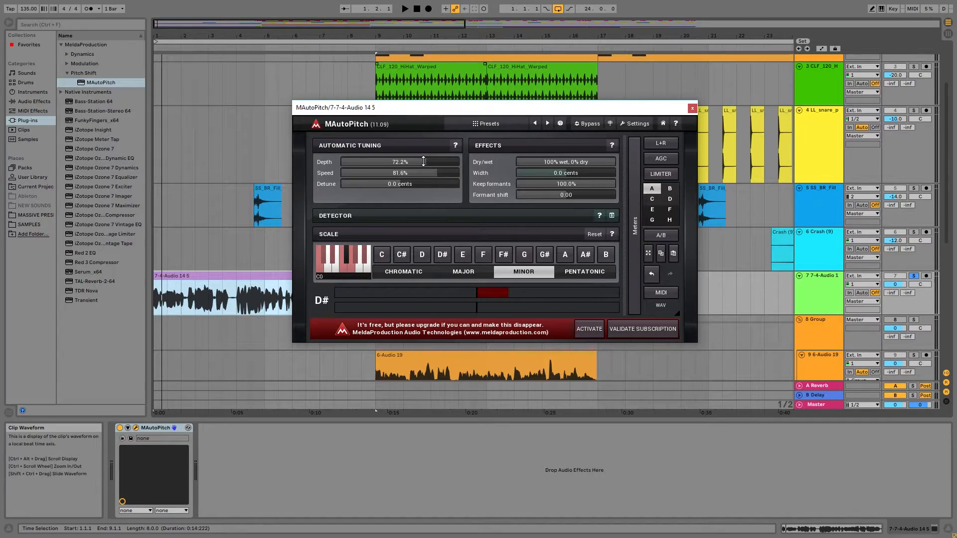
pyautogui.moveTo(417, 163); pyautogui.dragTo(433, 209)
pyautogui.moveTo(426, 172); pyautogui.dragTo(426, 219)
pyautogui.click(425, 164)
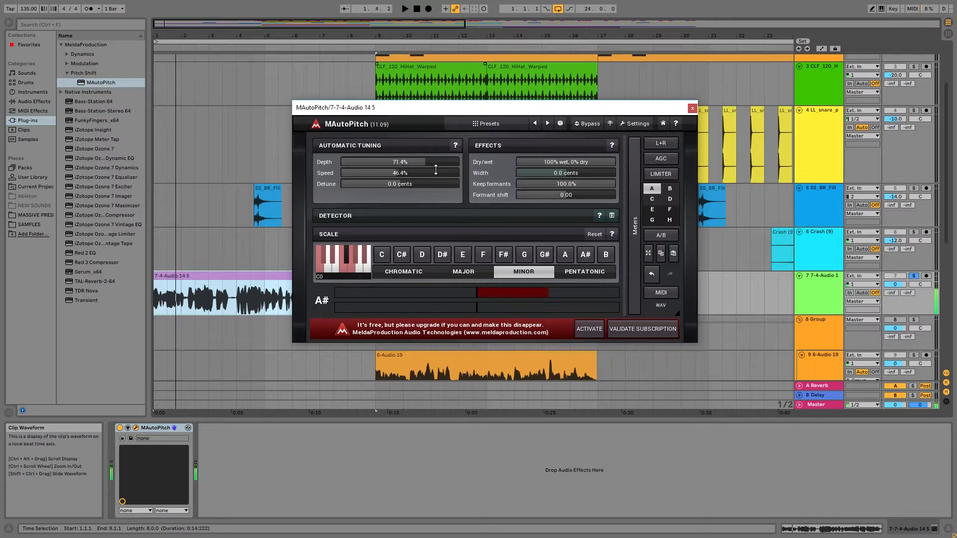
pyautogui.moveTo(423, 175)
pyautogui.mouseDown()
pyautogui.moveTo(424, 147)
pyautogui.moveTo(426, 174)
pyautogui.moveTo(411, 166)
pyautogui.moveTo(411, 177)
pyautogui.moveTo(425, 171)
pyautogui.moveTo(425, 181)
pyautogui.moveTo(415, 156)
pyautogui.moveTo(425, 169)
pyautogui.mouseUp()
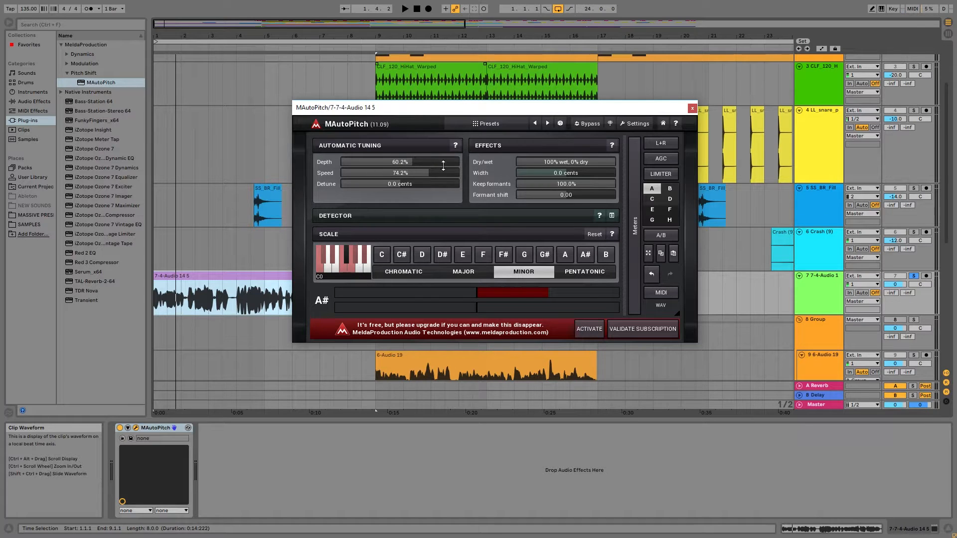
pyautogui.click(693, 109)
# - Reopen MAutoPitch on the vocal track, set its Width to +2.0 cents, and play the vocal from the start
pyautogui.click(281, 278)
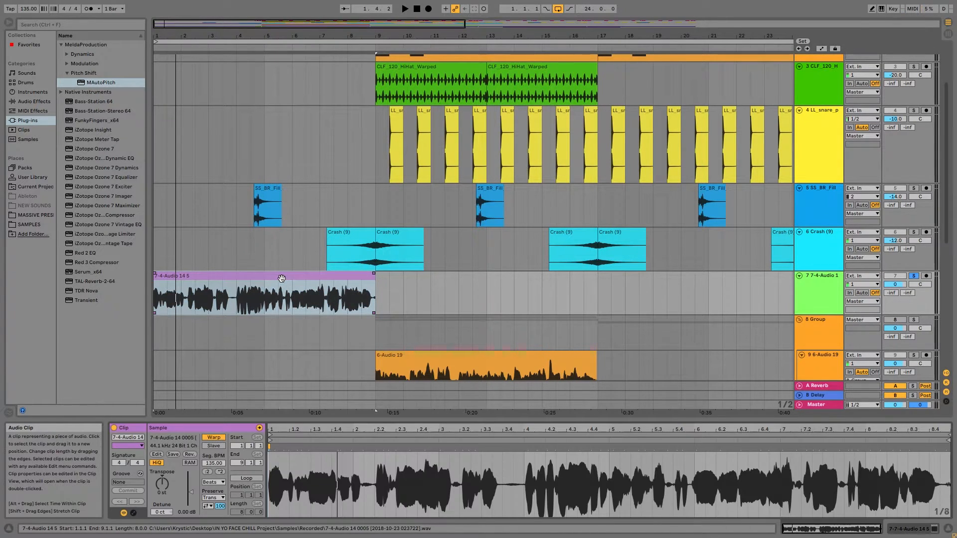
pyautogui.click(815, 278)
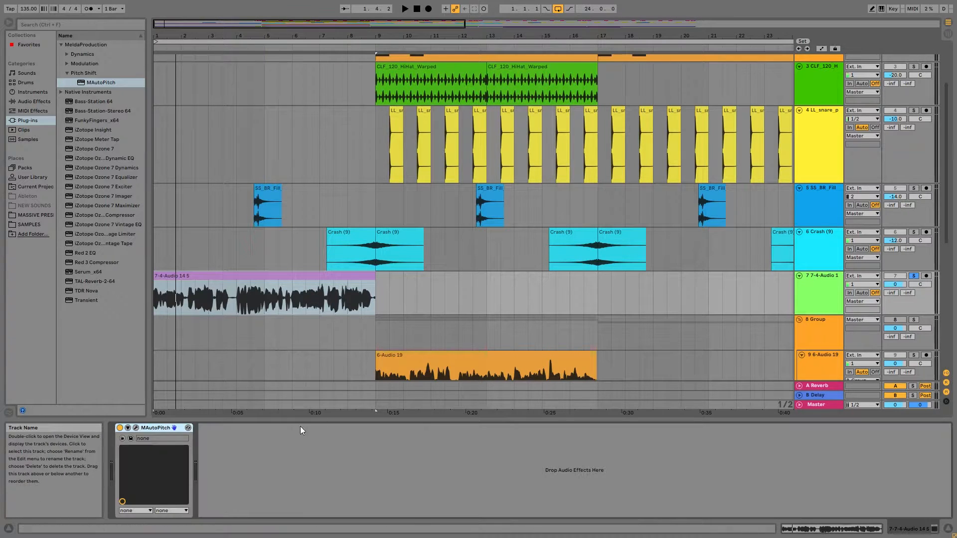
pyautogui.click(136, 427)
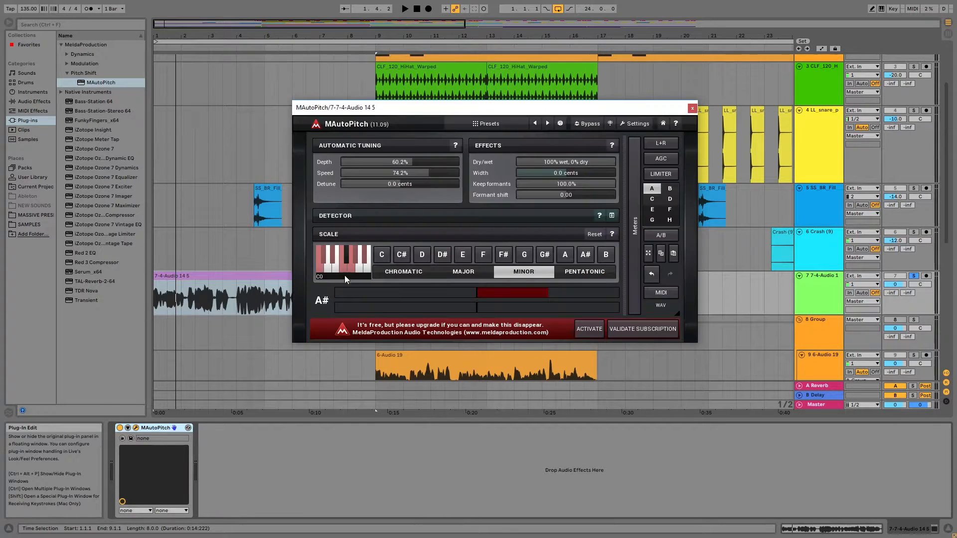
pyautogui.doubleClick(566, 173)
pyautogui.write('2')
pyautogui.press('Return')
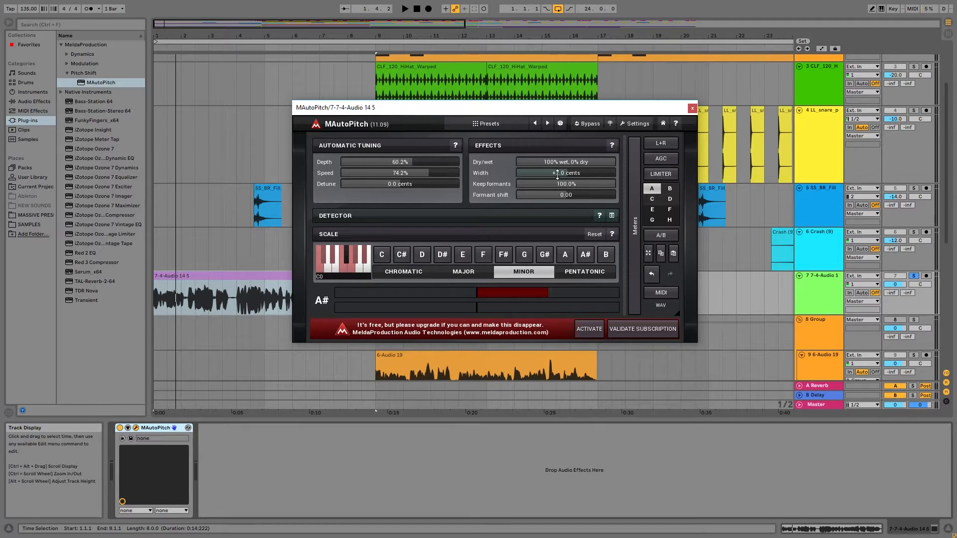
pyautogui.press('space')
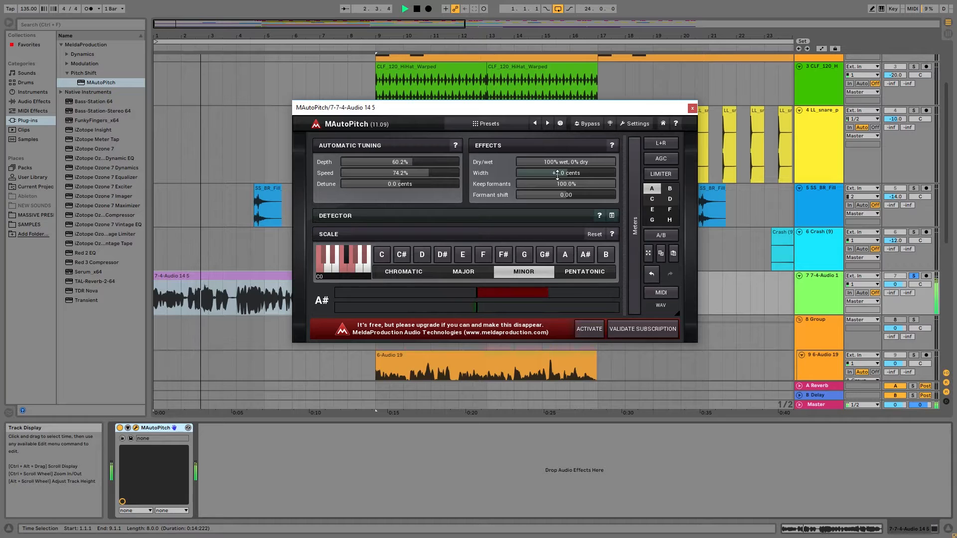
# - Set MAutoPitch's Width to 0 cents and audition the vocal without widening for comparison
pyautogui.doubleClick(558, 174)
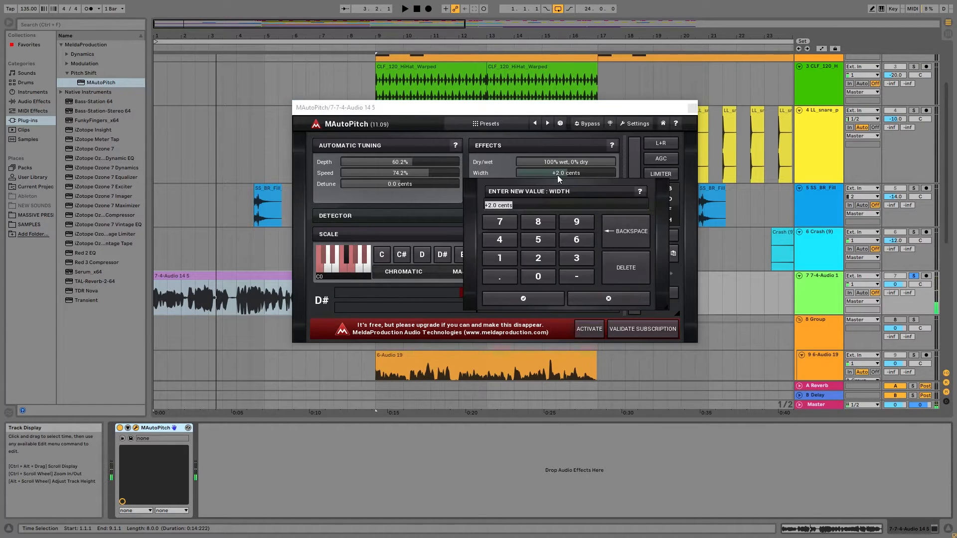
pyautogui.write('0')
pyautogui.press('Return')
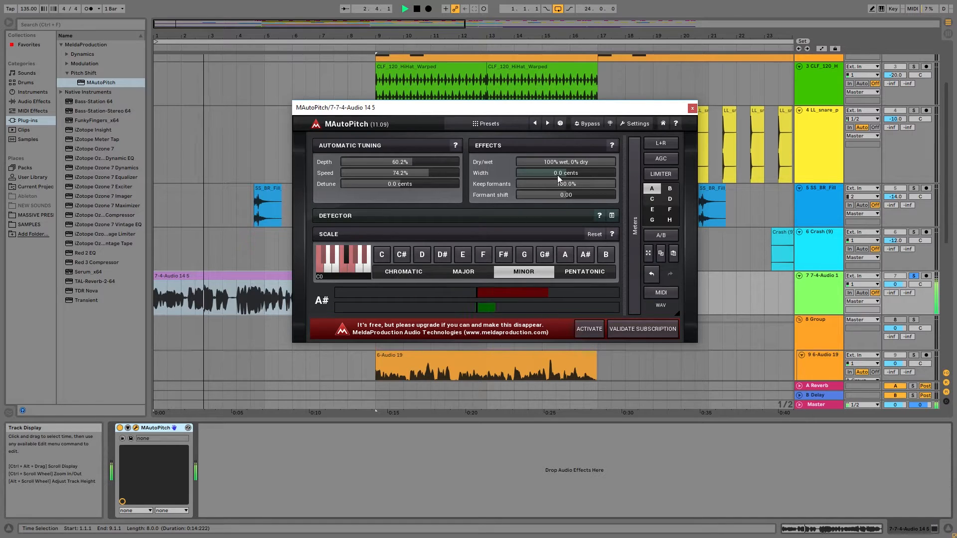
# - Restore MAutoPitch's Width to +2.0 cents, recheck the plug-in's settings, and close its window
pyautogui.doubleClick(557, 175)
pyautogui.write('2')
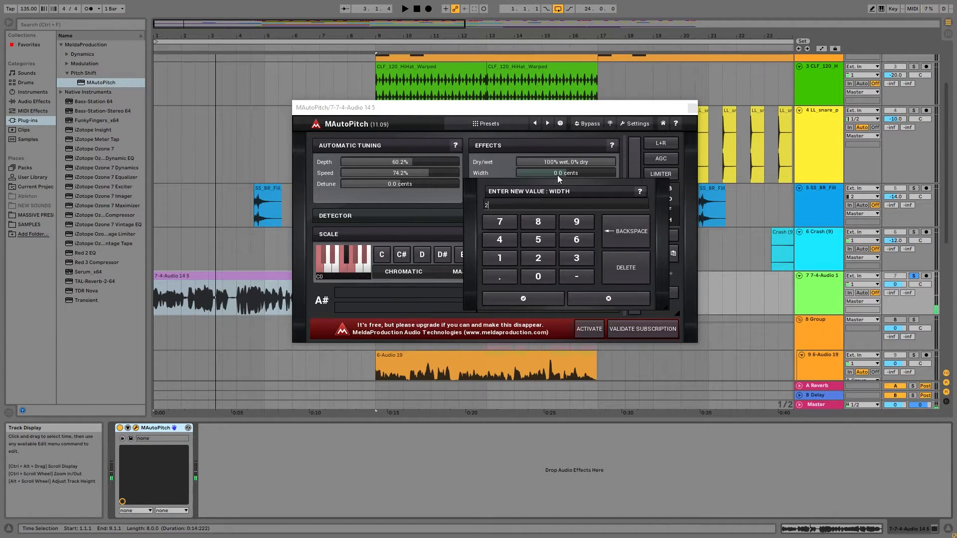
pyautogui.press('Return')
pyautogui.click(692, 108)
pyautogui.click(264, 277)
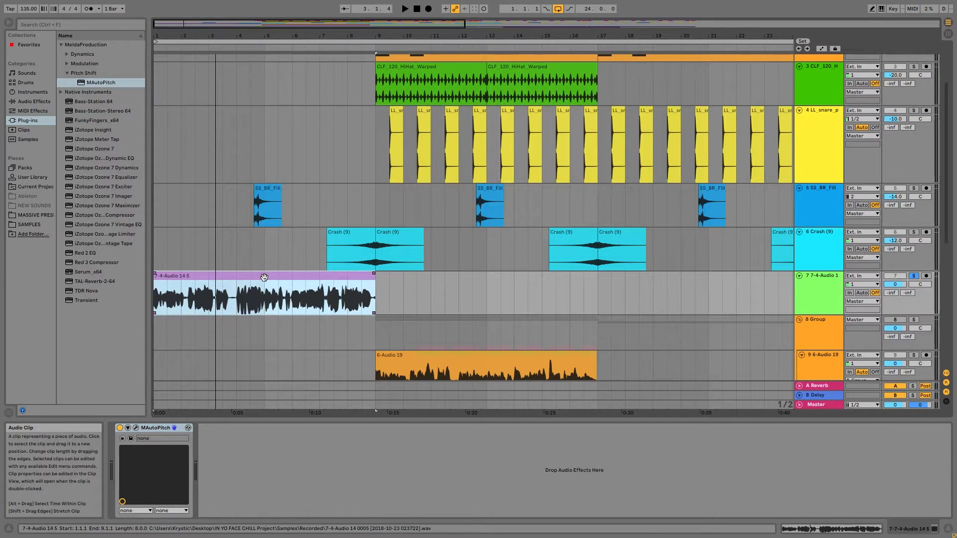
pyautogui.click(131, 438)
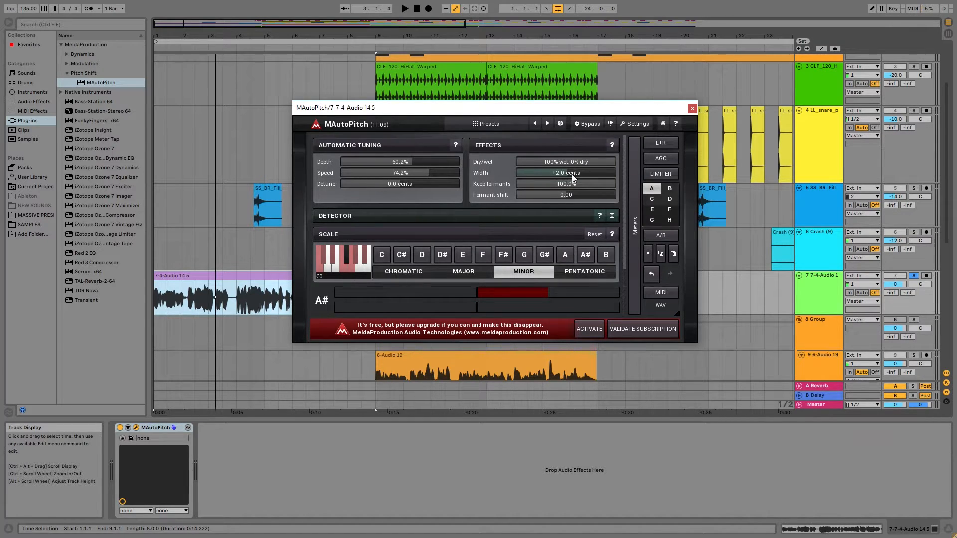
pyautogui.click(692, 108)
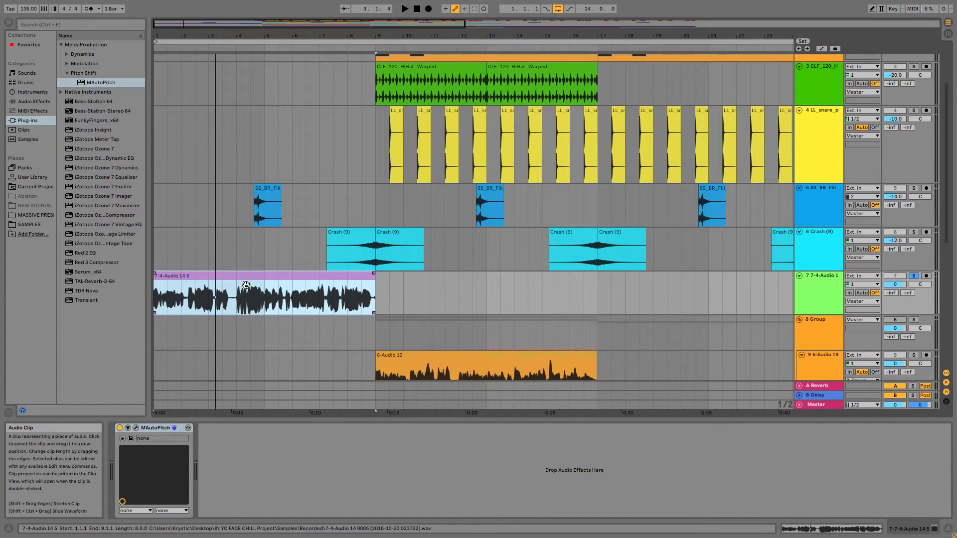
# - Load the OTT preset of Multiband Dynamics after MAutoPitch in the vocal track's effects chain
pyautogui.click(239, 461)
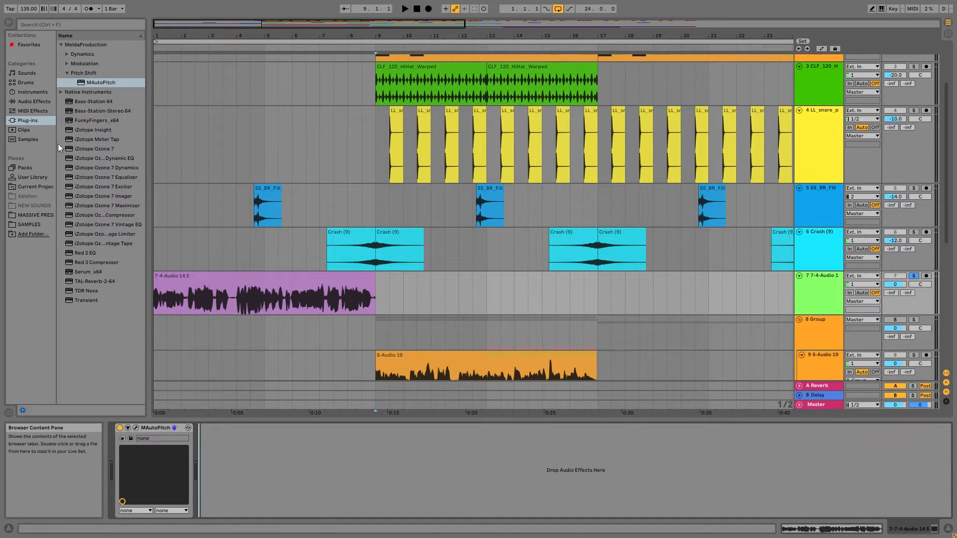
pyautogui.click(33, 100)
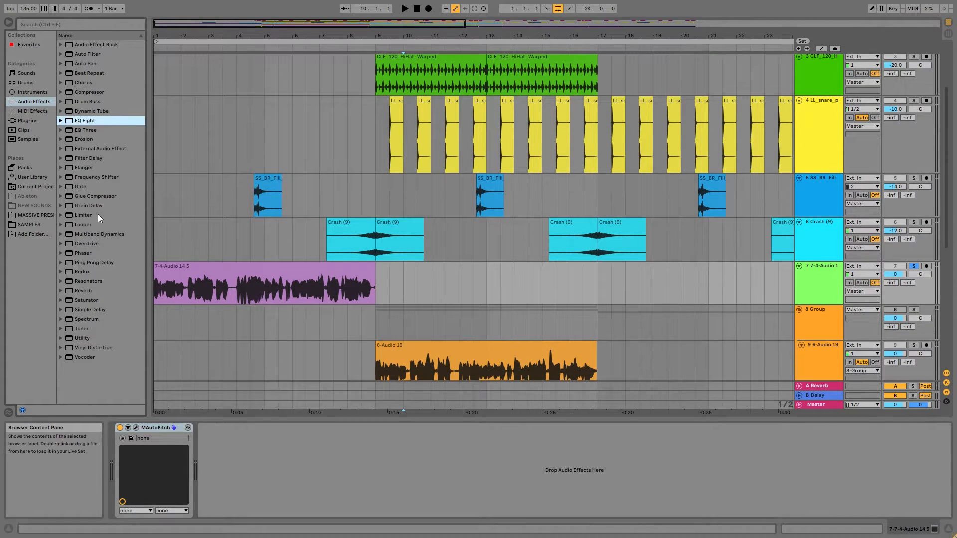
pyautogui.click(91, 235)
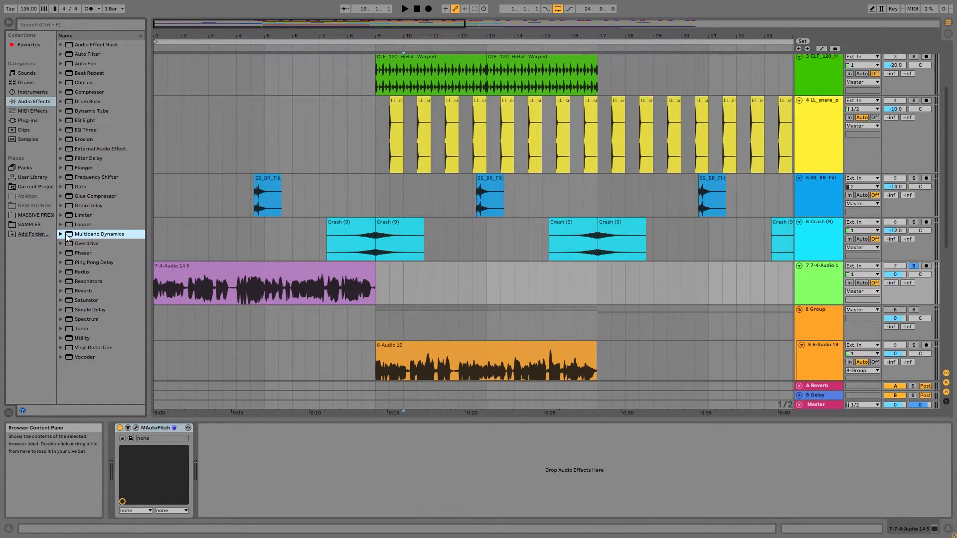
pyautogui.click(62, 234)
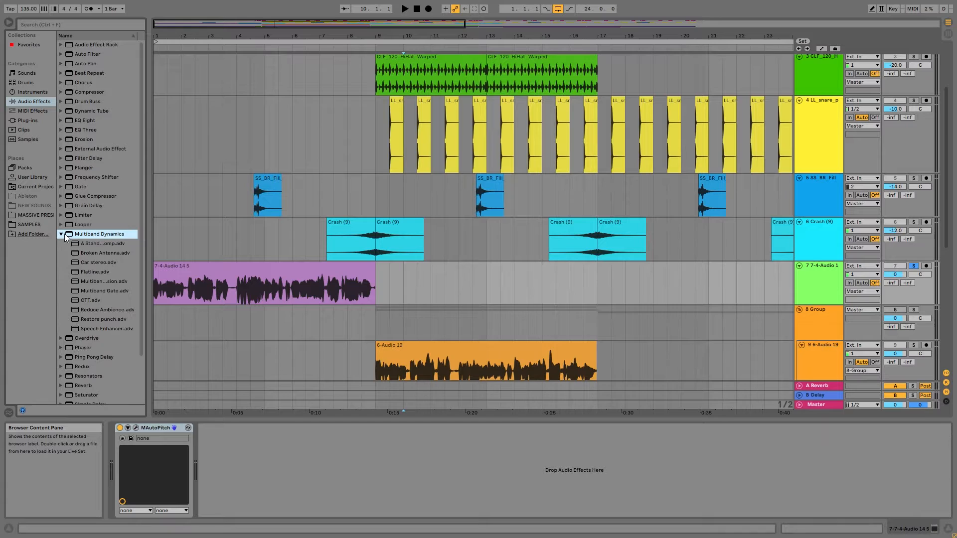
pyautogui.click(82, 301)
pyautogui.moveTo(267, 293); pyautogui.dragTo(266, 301)
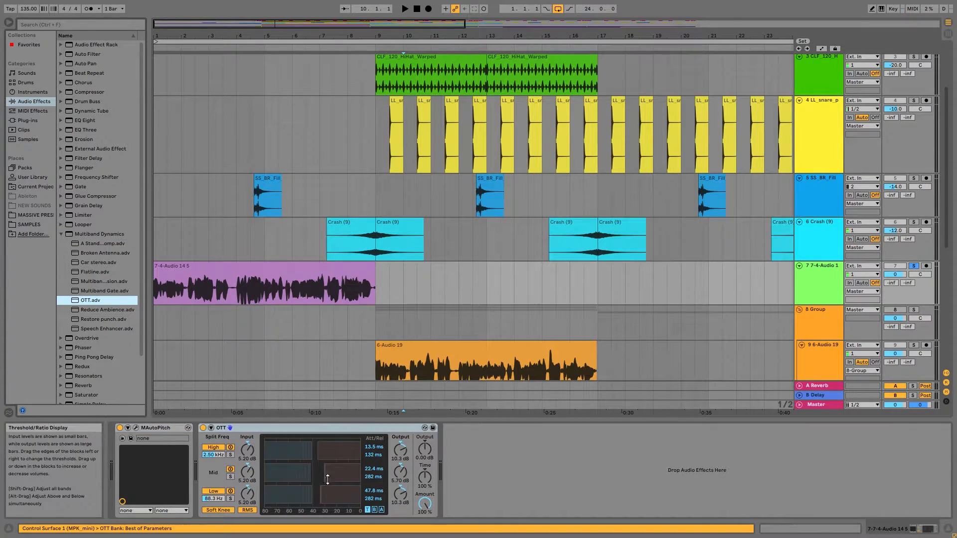
# - Reshape OTT's High, Mid and Low band thresholds in its display and set its Amount to 50%
pyautogui.moveTo(311, 451); pyautogui.dragTo(351, 476)
pyautogui.moveTo(270, 492)
pyautogui.mouseDown()
pyautogui.moveTo(324, 492)
pyautogui.moveTo(271, 492)
pyautogui.mouseUp()
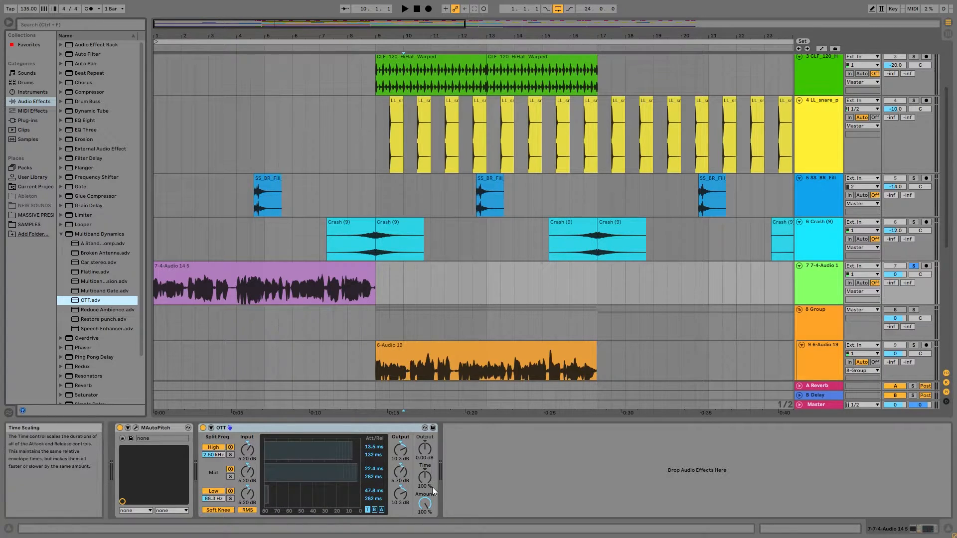
pyautogui.click(423, 513)
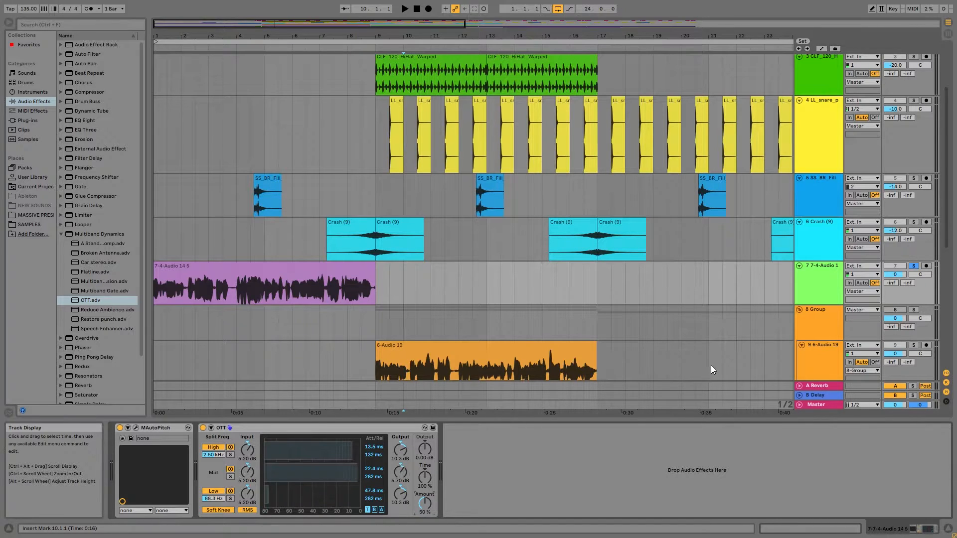
# - Play the unsoloed vocal in the mix, adjust the master Limiter's Ceiling, and re-solo the vocal at -16.5 dB
pyautogui.click(913, 266)
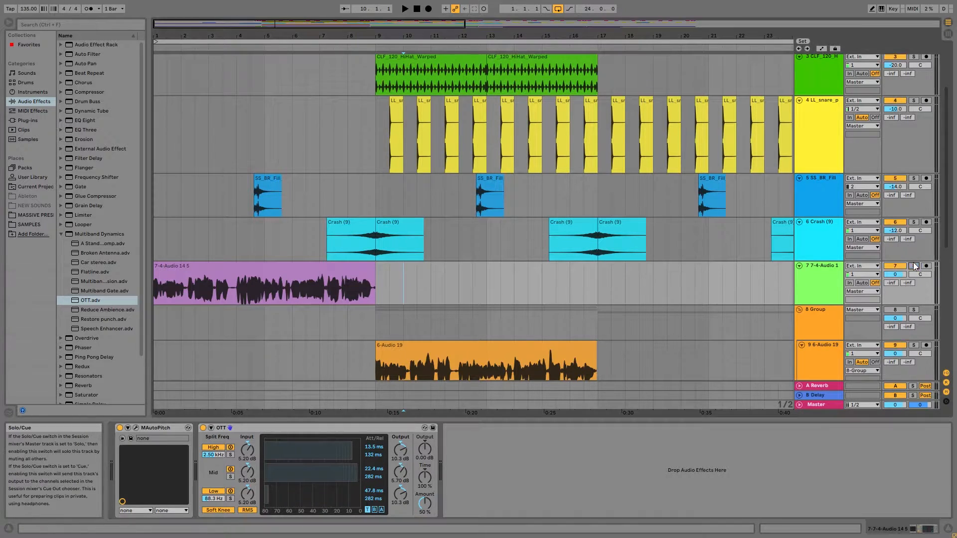
pyautogui.click(351, 267)
pyautogui.press('space')
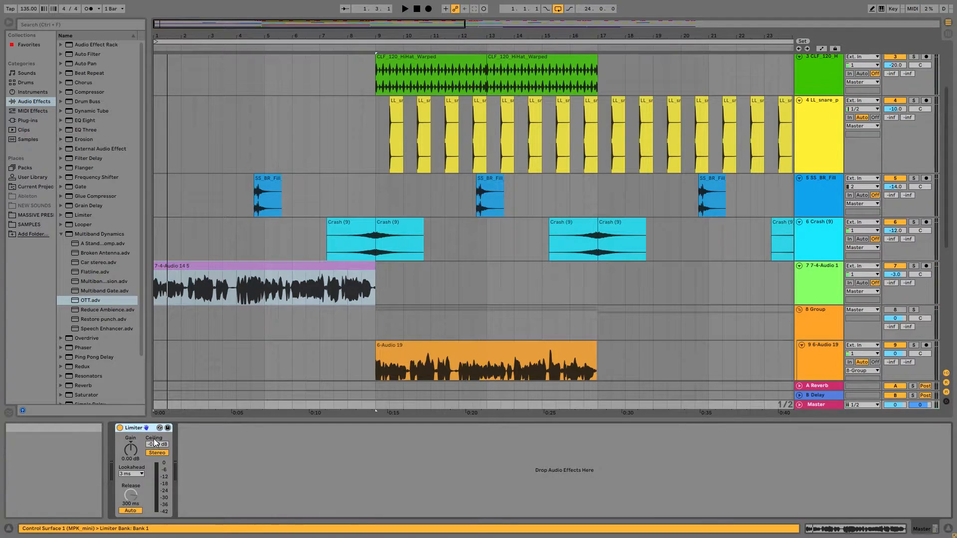
pyautogui.moveTo(154, 443); pyautogui.dragTo(153, 436)
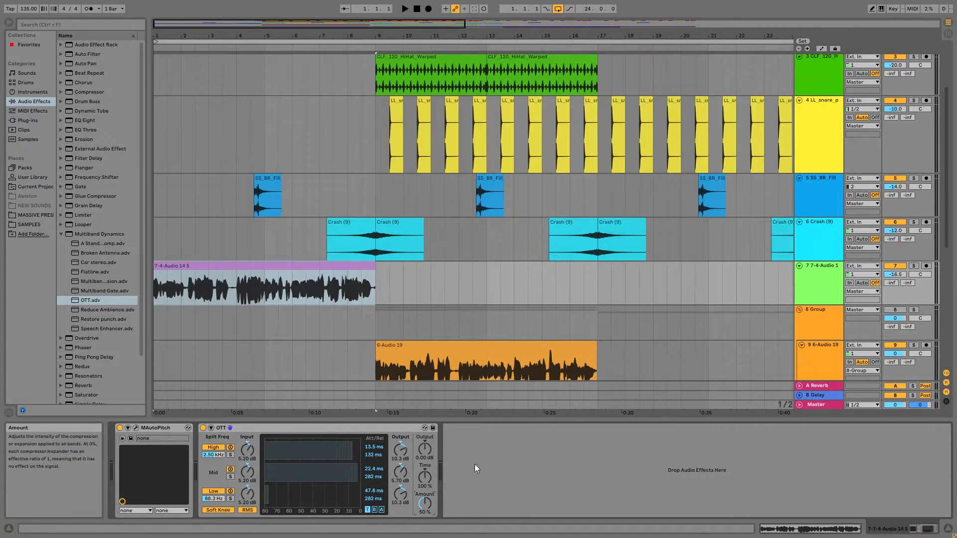
pyautogui.click(914, 266)
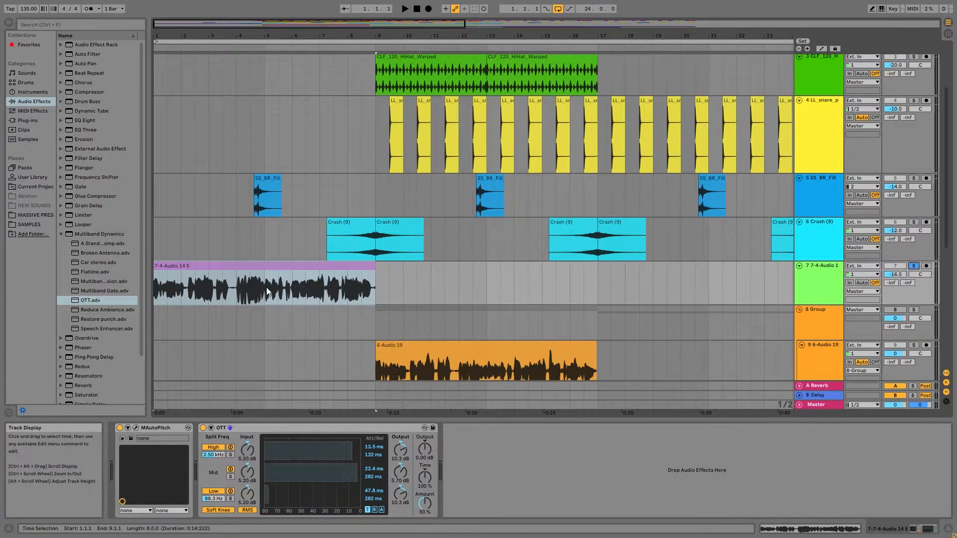
# - Compare different OTT Amount settings, including 30%, by repeatedly playing the soloed vocal from its start
pyautogui.moveTo(423, 504); pyautogui.dragTo(426, 454)
pyautogui.press('space')
pyautogui.press('space')
pyautogui.click(425, 505)
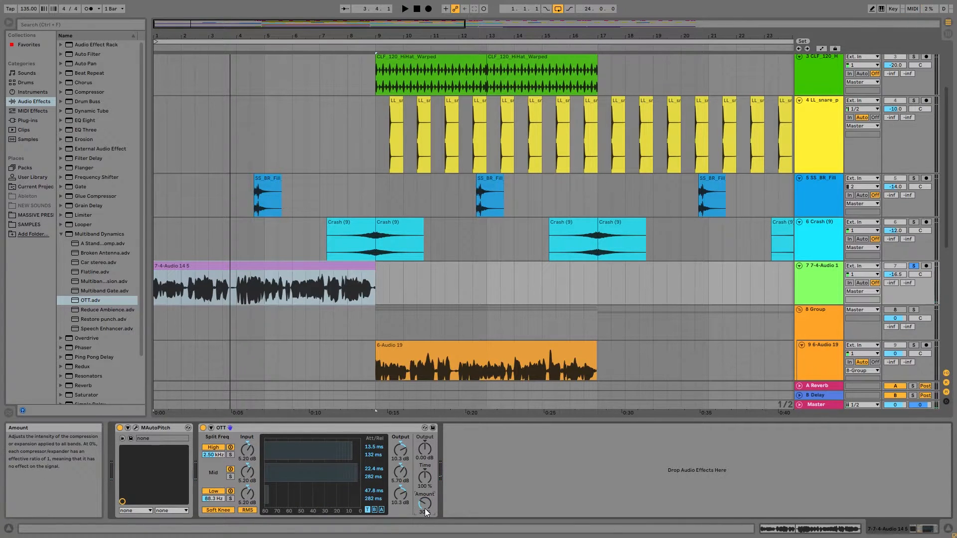
pyautogui.press('space')
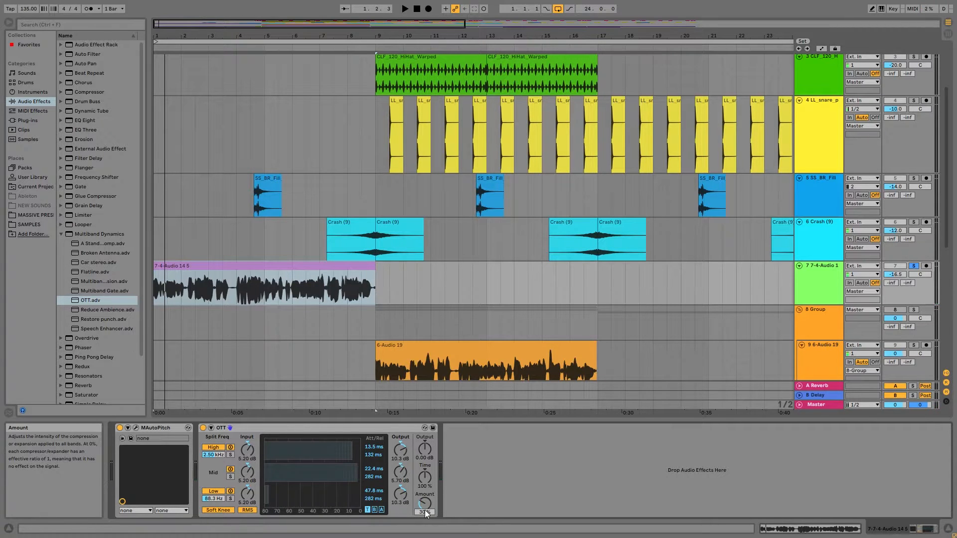
pyautogui.scroll(5, 425, 510)
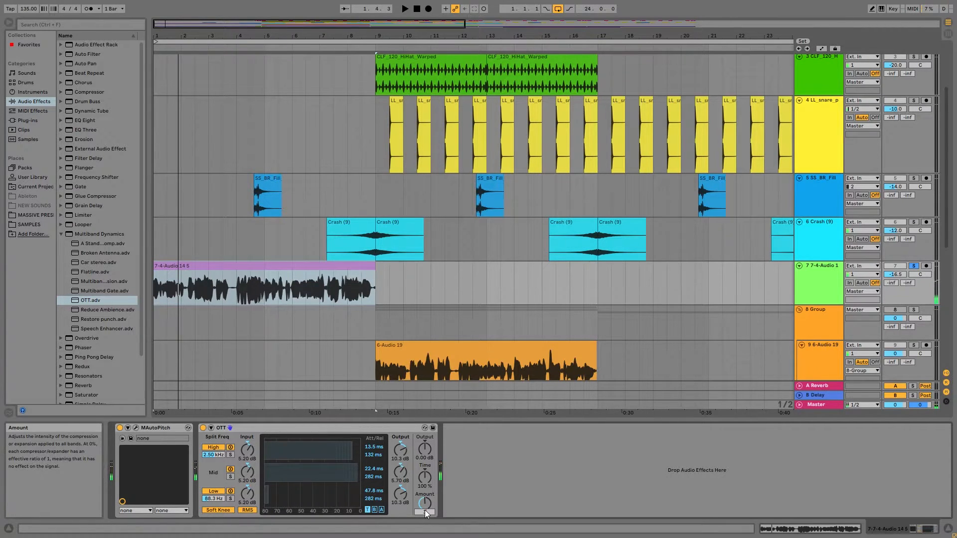
pyautogui.press('Return')
pyautogui.press('space')
pyautogui.press('space')
# - Set OTT's Amount to 35% and play the vocal briefly from its start
pyautogui.write('35')
pyautogui.press('Return')
pyautogui.press('space')
pyautogui.press('space')
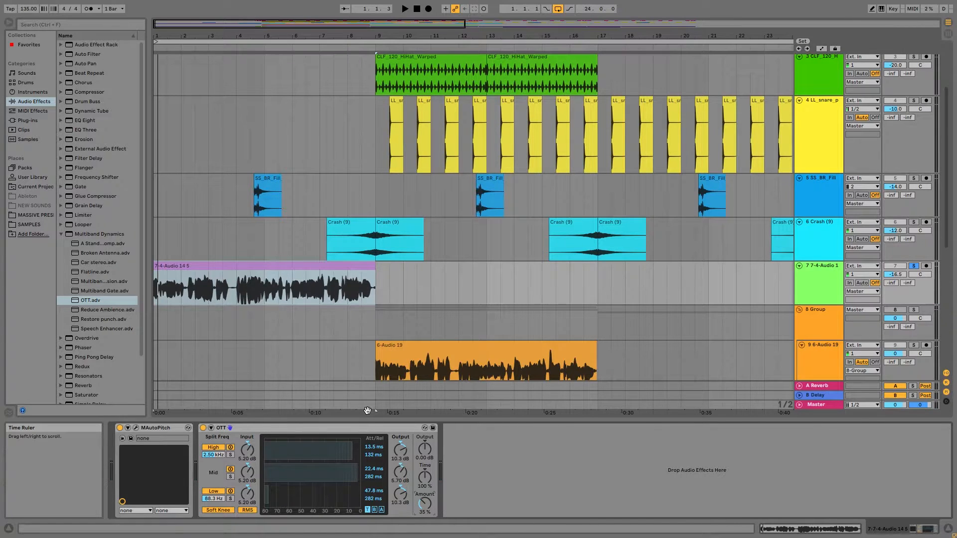
# - Load the Generic Compressor preset of Compressor after OTT on the vocal track
pyautogui.click(60, 234)
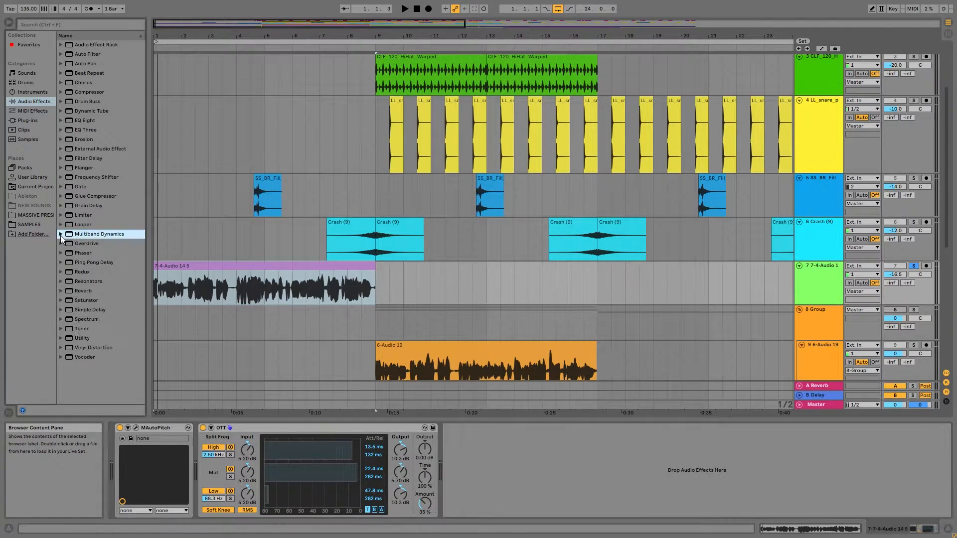
pyautogui.click(60, 92)
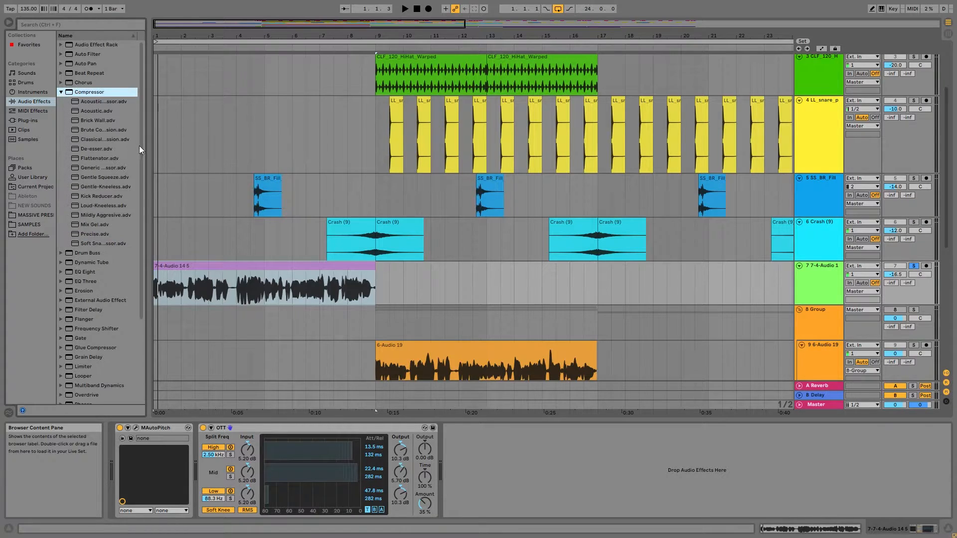
pyautogui.click(98, 167)
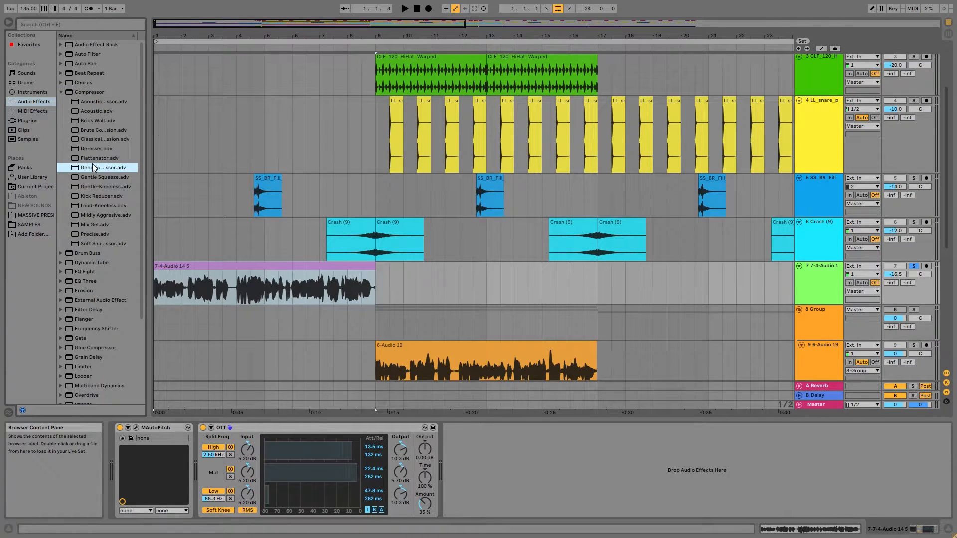
pyautogui.moveTo(121, 172); pyautogui.dragTo(429, 460)
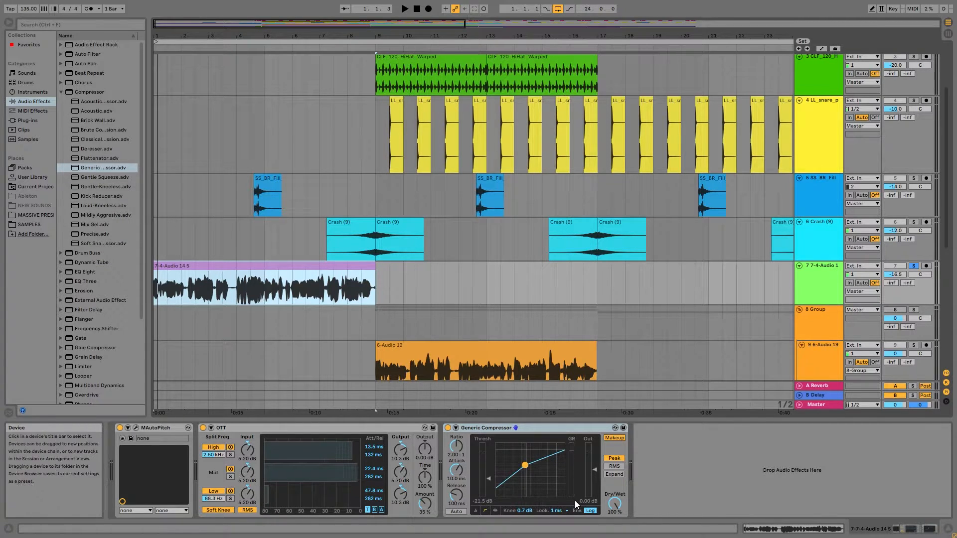
# - Set the Generic Compressor's output to -8.00 dB, return the vocal track's volume to 0 dB, and audition the vocal
pyautogui.press('space')
pyautogui.moveTo(591, 499); pyautogui.dragTo(591, 518)
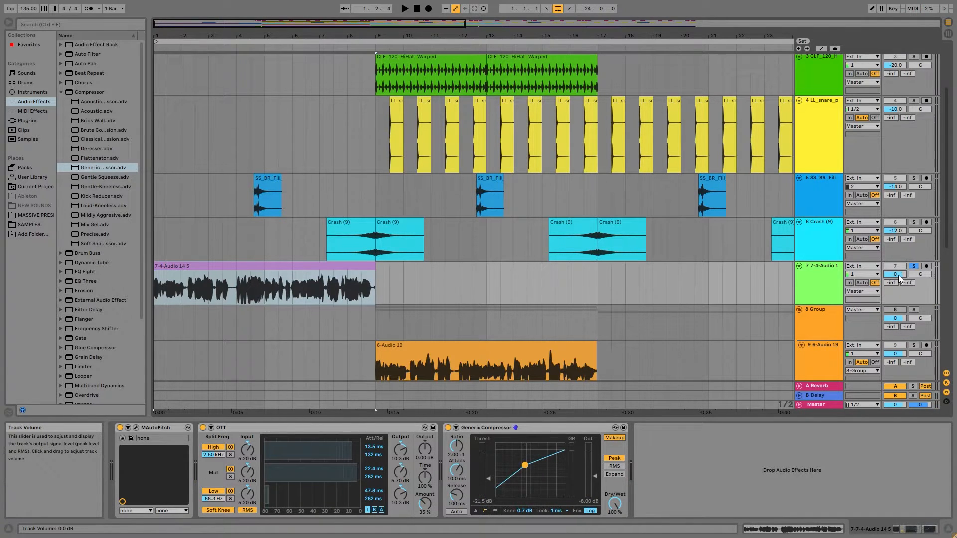
pyautogui.press('space')
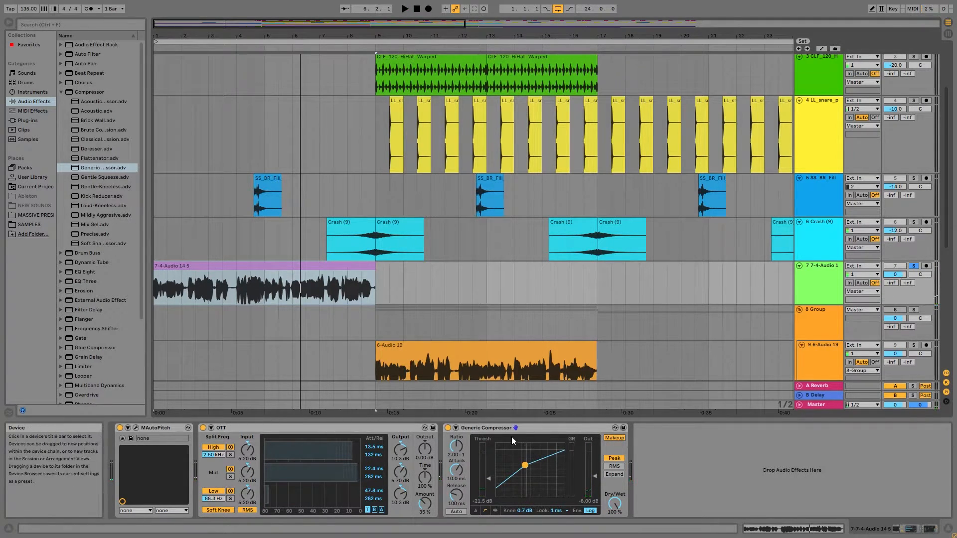
pyautogui.click(511, 431)
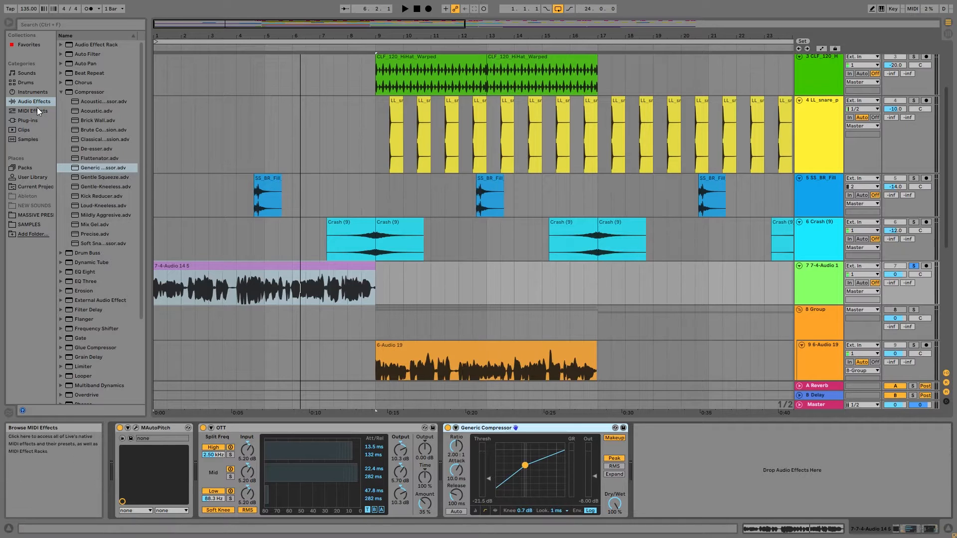
# - Add an EQ Eight after the Generic Compressor on the vocal track
pyautogui.click(62, 92)
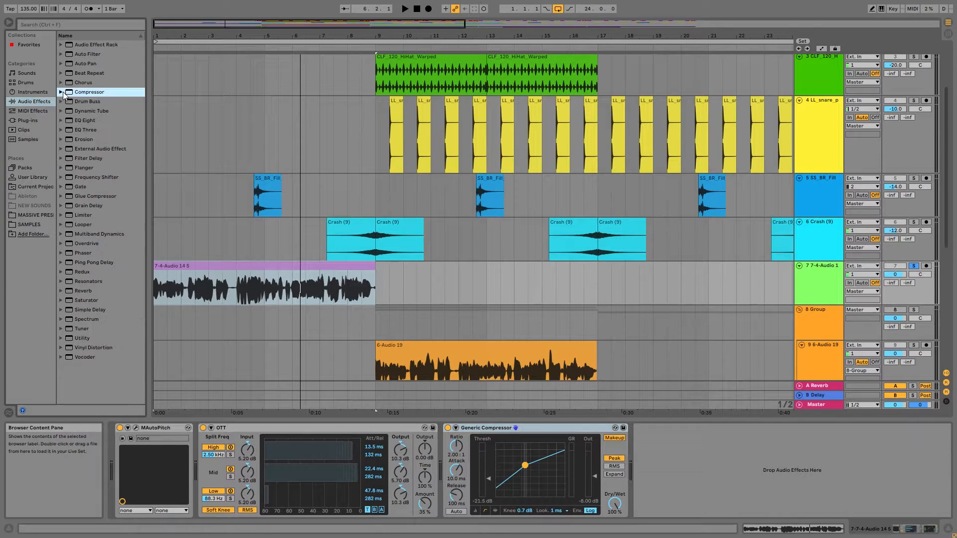
pyautogui.click(75, 120)
pyautogui.moveTo(351, 284); pyautogui.dragTo(352, 284)
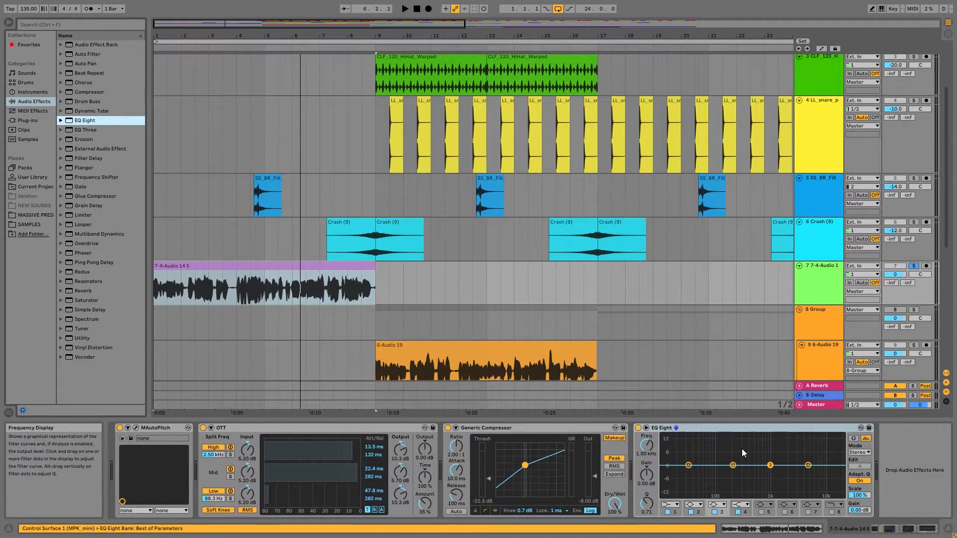
# - Turn EQ Eight's band 1 into a low cut at about 114 Hz while auditioning the vocal
pyautogui.click(691, 468)
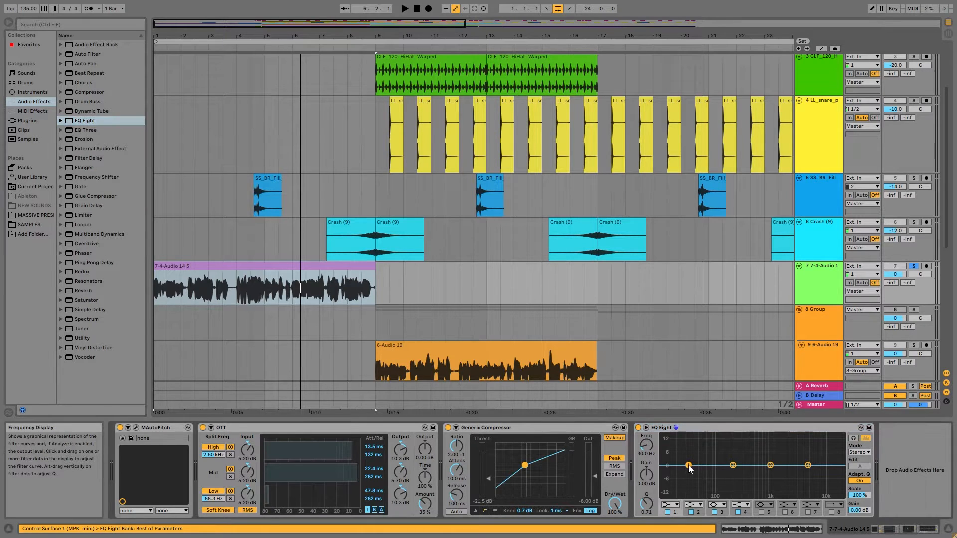
pyautogui.click(234, 267)
pyautogui.press('space')
pyautogui.press('space')
pyautogui.click(692, 468)
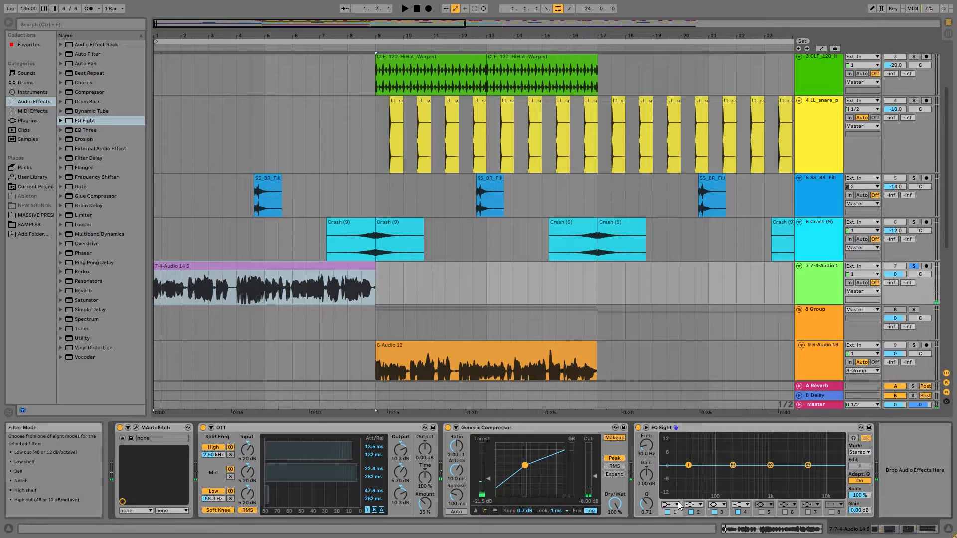
pyautogui.click(670, 504)
pyautogui.click(679, 490)
pyautogui.moveTo(688, 465); pyautogui.dragTo(726, 471)
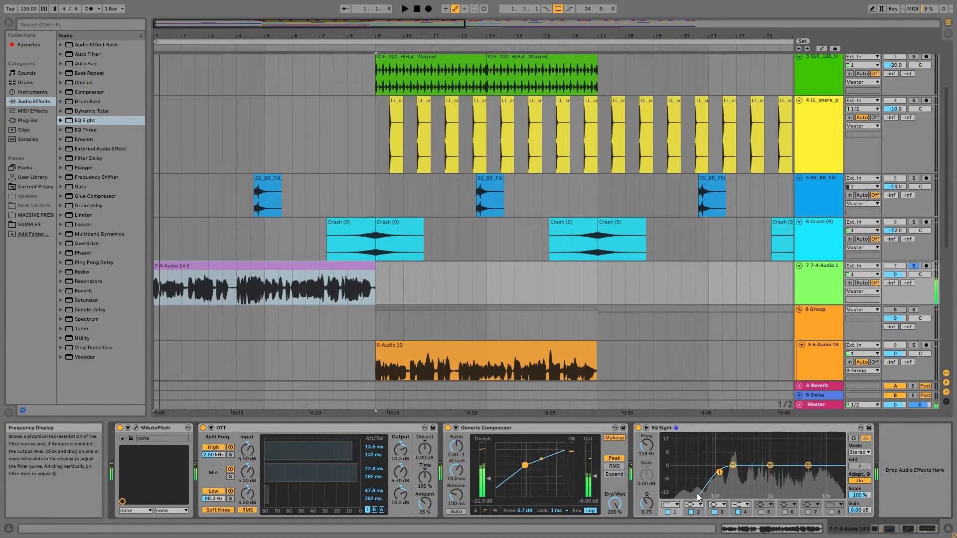
pyautogui.click(693, 505)
pyautogui.click(696, 454)
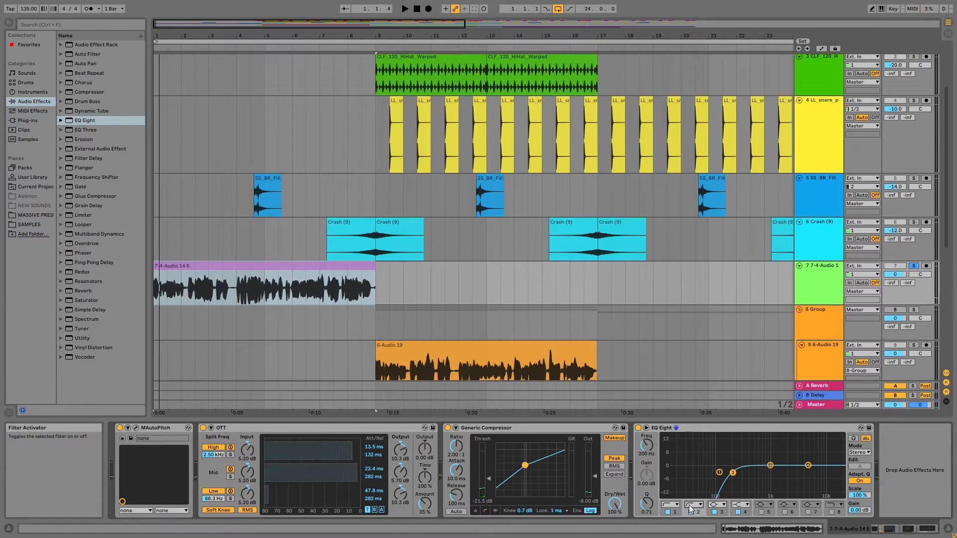
pyautogui.click(695, 505)
pyautogui.click(695, 468)
pyautogui.click(699, 505)
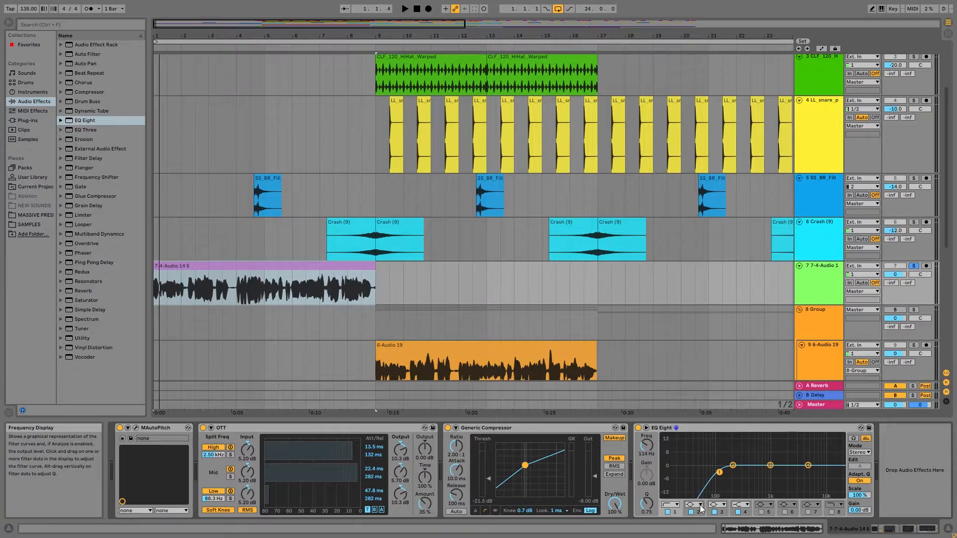
pyautogui.click(696, 445)
pyautogui.hotkey('ctrl', 'z')
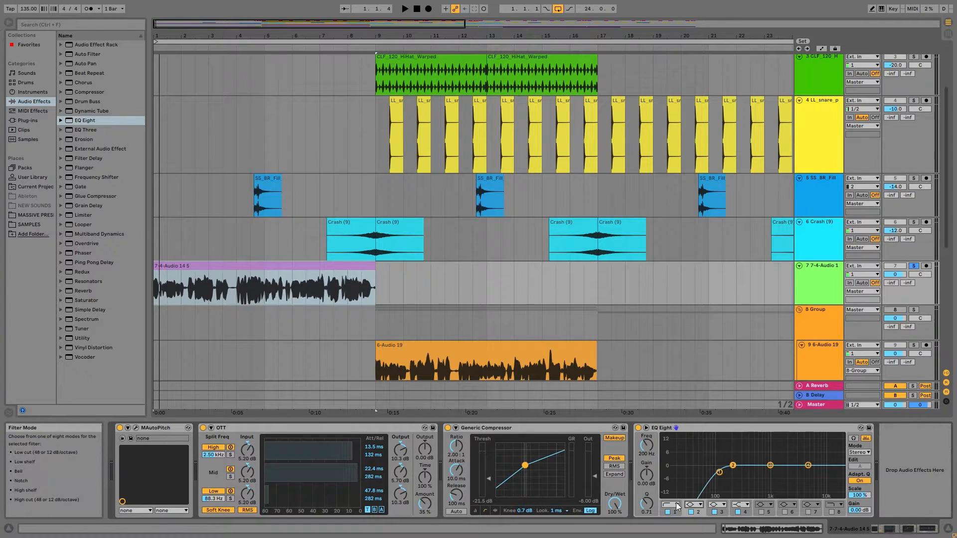
# - Switch EQ Eight's band 1 to the steep 48 dB/octave low cut, add a band 4 high cut at 21.5 kHz, and audition
pyautogui.click(677, 506)
pyautogui.click(678, 444)
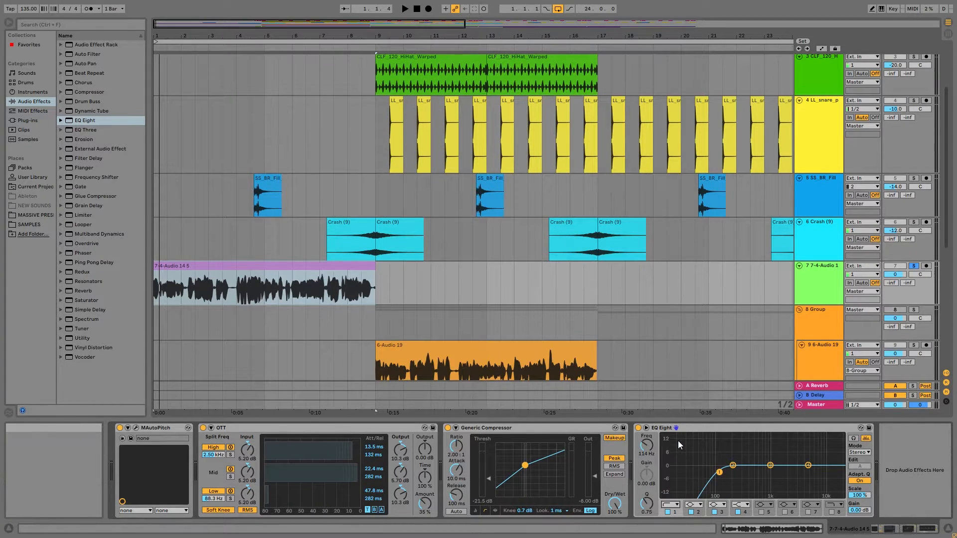
pyautogui.click(668, 505)
pyautogui.click(671, 445)
pyautogui.moveTo(721, 473); pyautogui.dragTo(723, 475)
pyautogui.press('space')
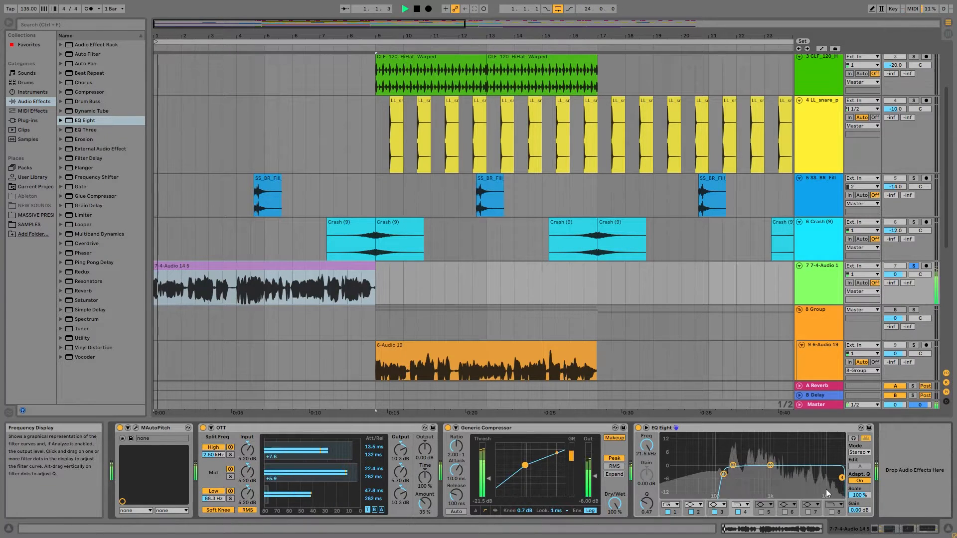
pyautogui.press('space')
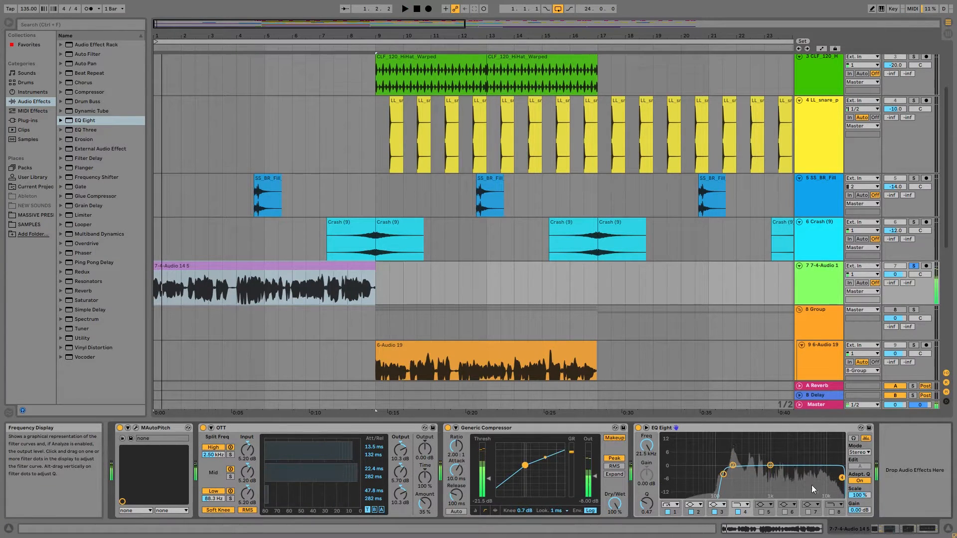
# - Make EQ Eight's band 3 a narrow boost at 979 Hz with 15.0 dB Gain and a Q of 12.4
pyautogui.click(770, 466)
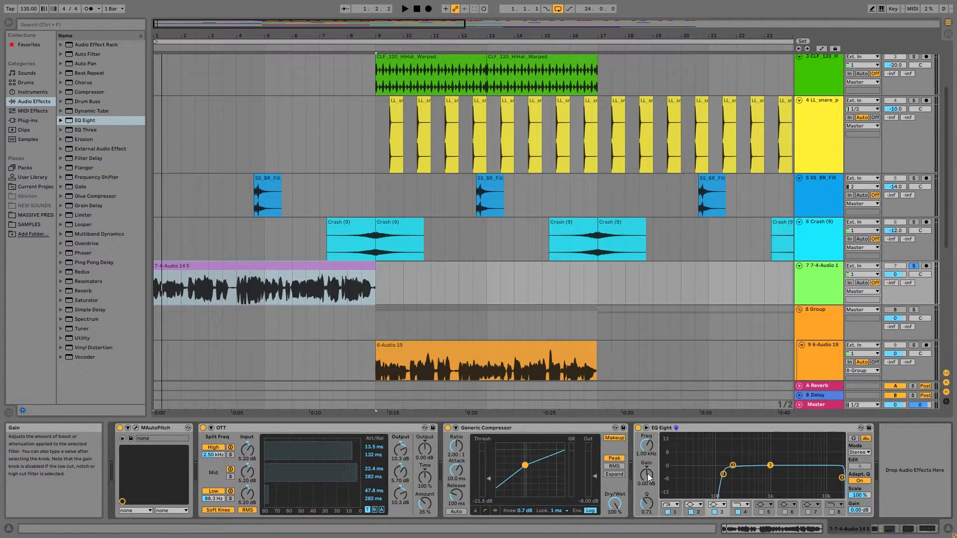
pyautogui.moveTo(647, 474); pyautogui.dragTo(648, 468)
pyautogui.moveTo(647, 502); pyautogui.dragTo(646, 491)
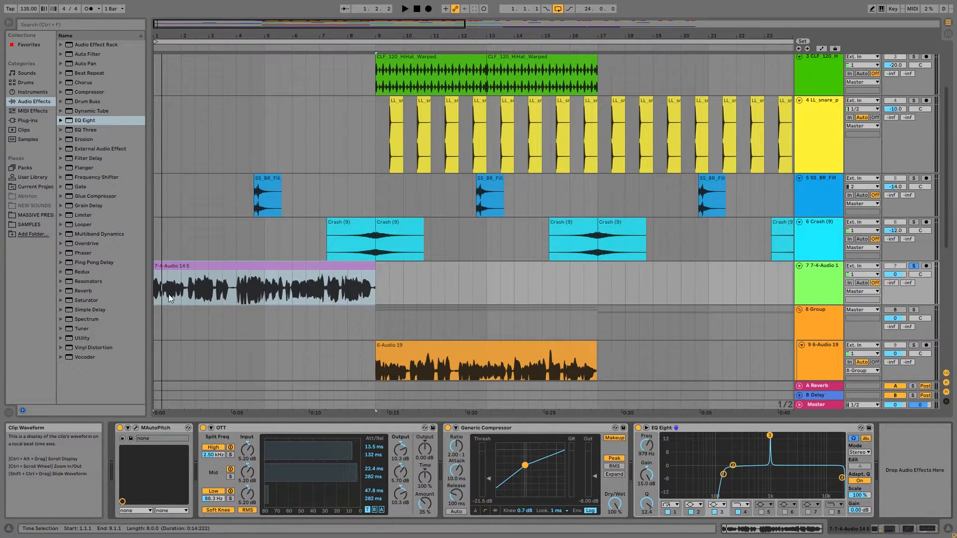
# - Sweep EQ Eight's band 3 boost across the spectrum while auditioning the vocal from around bar 4, and park it at 612 Hz
pyautogui.click(234, 289)
pyautogui.click(237, 289)
pyautogui.press('space')
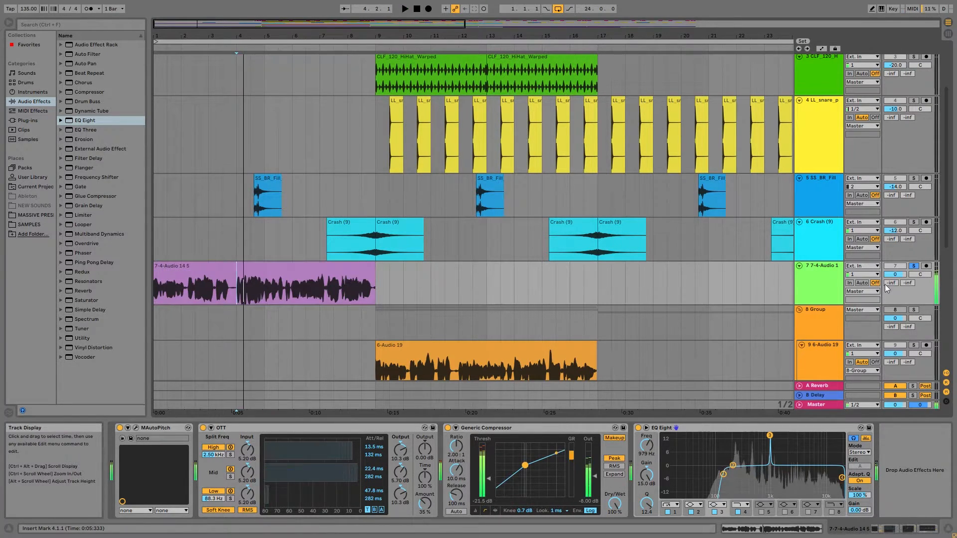
pyautogui.moveTo(769, 436)
pyautogui.mouseDown()
pyautogui.moveTo(758, 436)
pyautogui.moveTo(799, 436)
pyautogui.moveTo(735, 435)
pyautogui.moveTo(767, 435)
pyautogui.mouseUp()
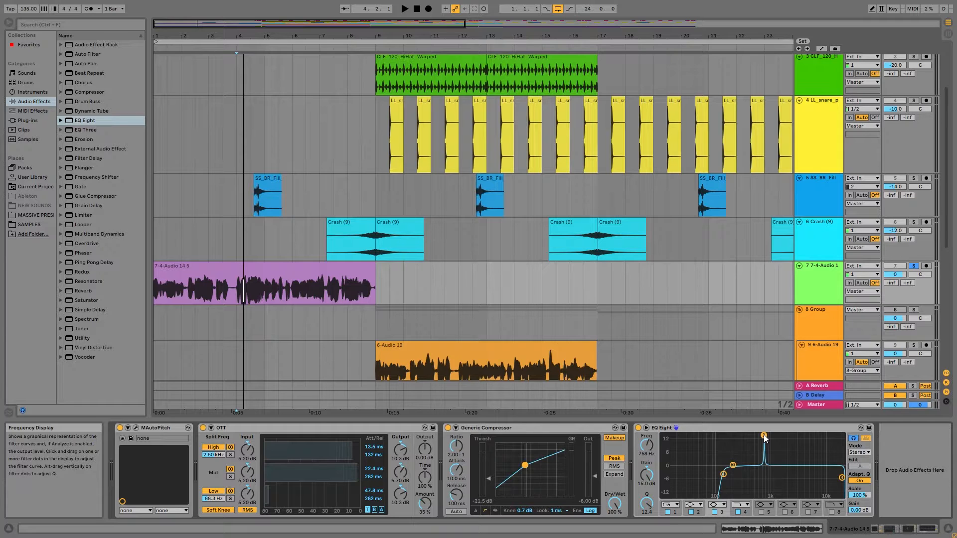
pyautogui.press('space')
pyautogui.moveTo(764, 436); pyautogui.dragTo(782, 435)
pyautogui.press('space')
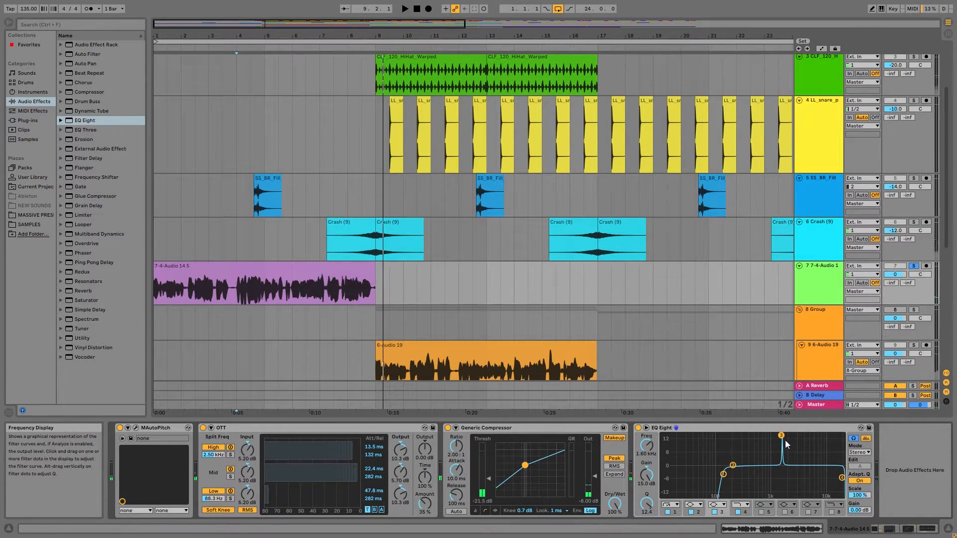
pyautogui.click(853, 439)
pyautogui.press('space')
pyautogui.moveTo(781, 435)
pyautogui.mouseDown()
pyautogui.moveTo(792, 436)
pyautogui.moveTo(759, 436)
pyautogui.mouseUp()
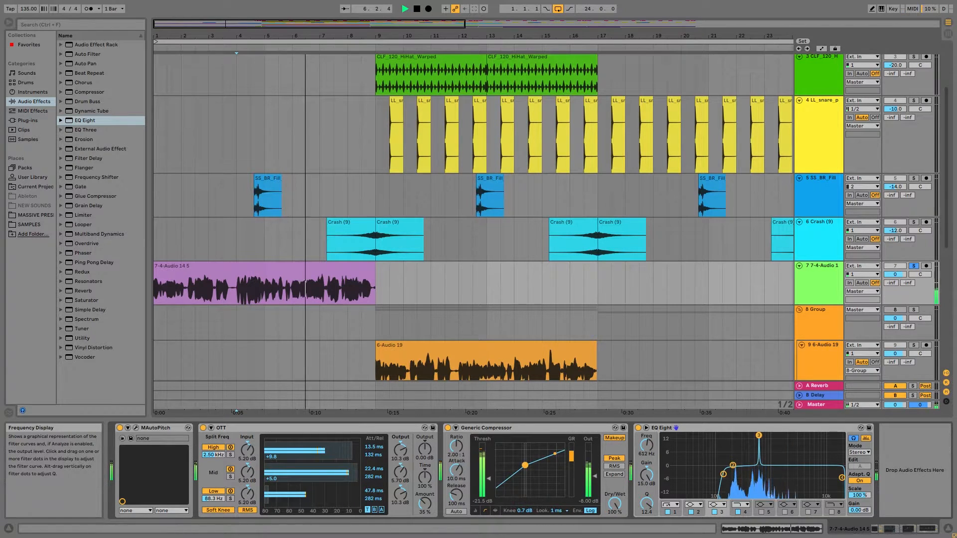
pyautogui.press('space')
pyautogui.press('space')
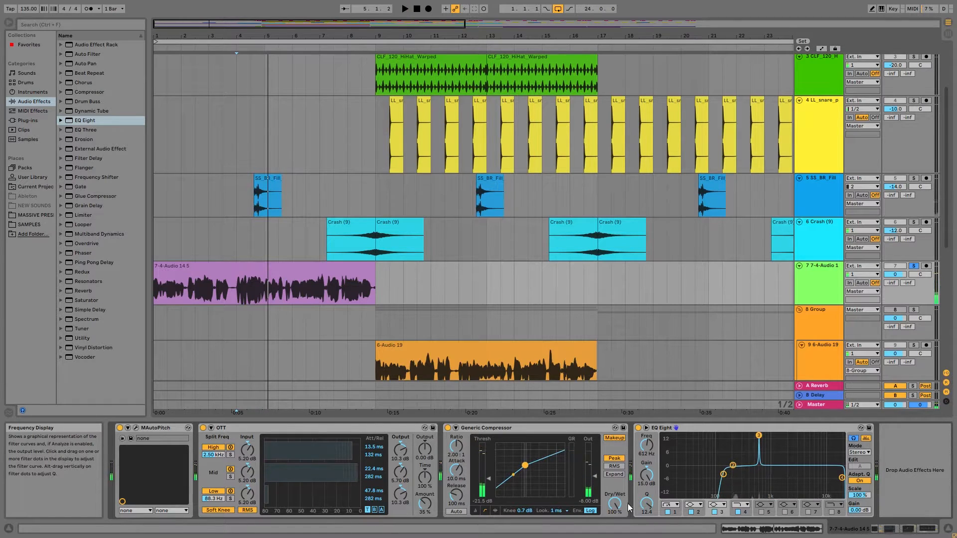
# - Turn EQ Eight's band 3 into a cut with Gain of about -4.3 dB and a Q of 5.45, and audition it
pyautogui.moveTo(647, 502); pyautogui.dragTo(652, 491)
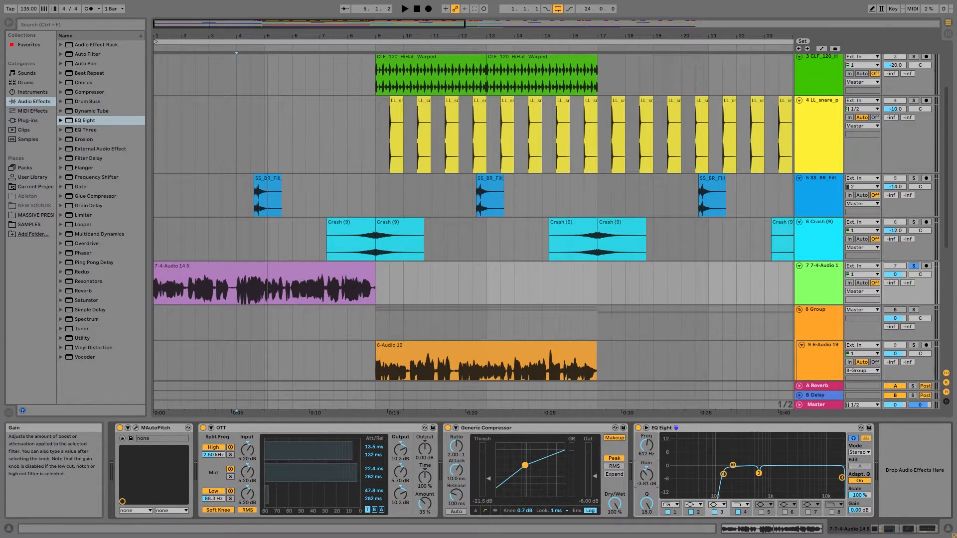
pyautogui.moveTo(648, 505); pyautogui.dragTo(647, 513)
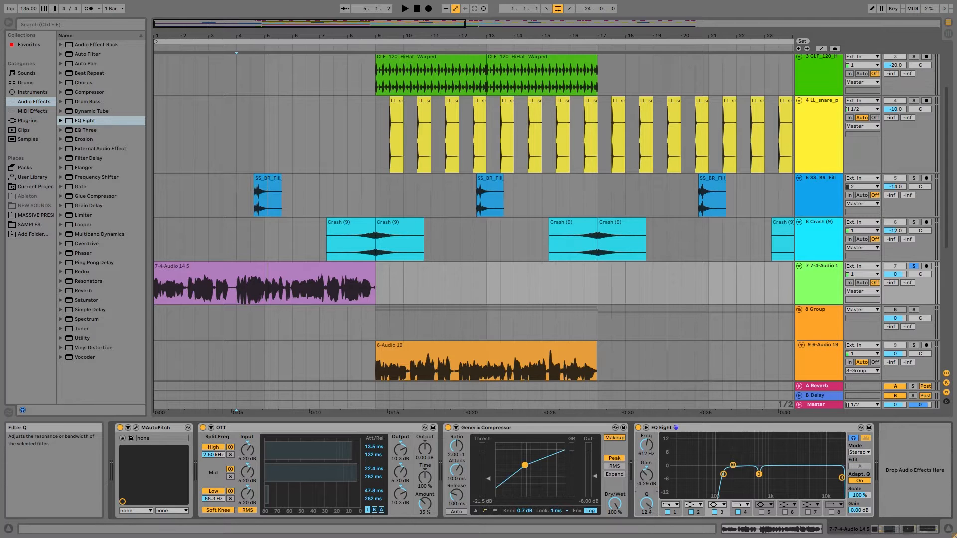
pyautogui.moveTo(647, 474); pyautogui.dragTo(646, 473)
pyautogui.press('space')
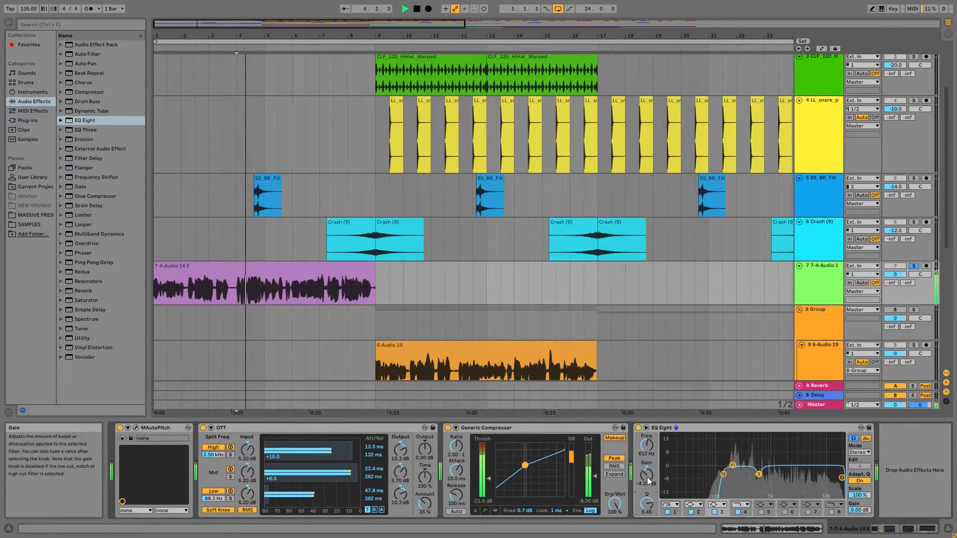
# - Sweep EQ Eight's band 2 as a narrow 15.0 dB boost, and make it a cut at 4.17 kHz with -2.86 dB Gain and a Q of 8.57
pyautogui.moveTo(733, 465); pyautogui.dragTo(793, 464)
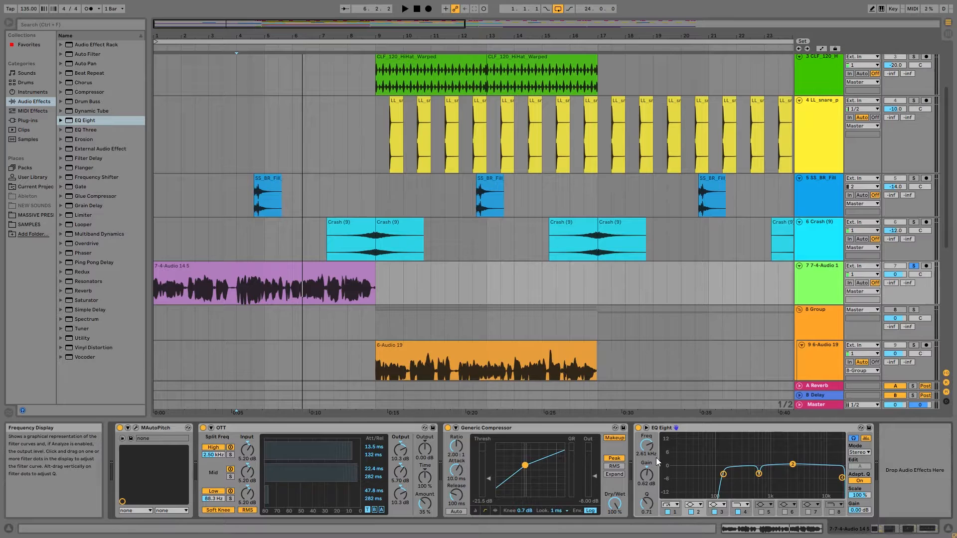
pyautogui.moveTo(647, 475); pyautogui.dragTo(646, 454)
pyautogui.moveTo(647, 504); pyautogui.dragTo(646, 471)
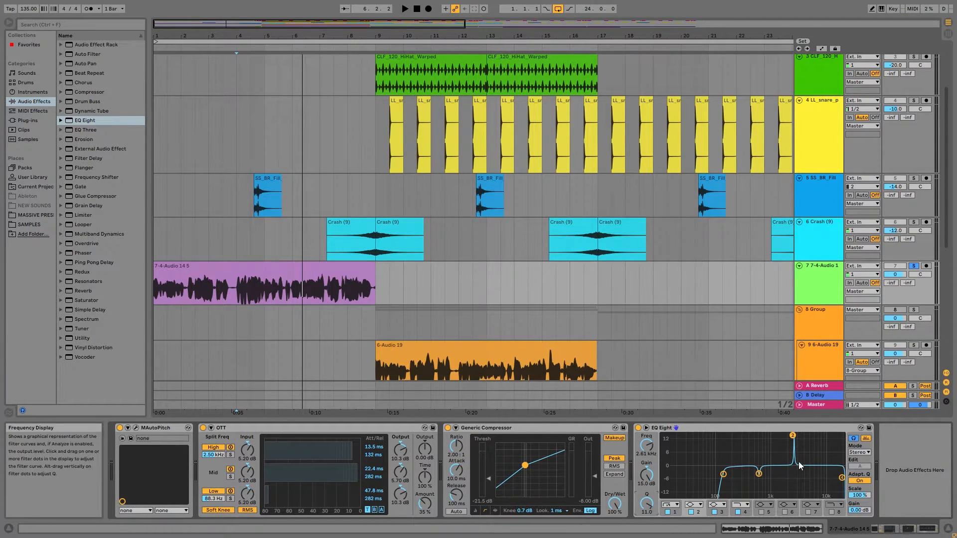
pyautogui.moveTo(793, 438); pyautogui.dragTo(765, 438)
pyautogui.click(338, 429)
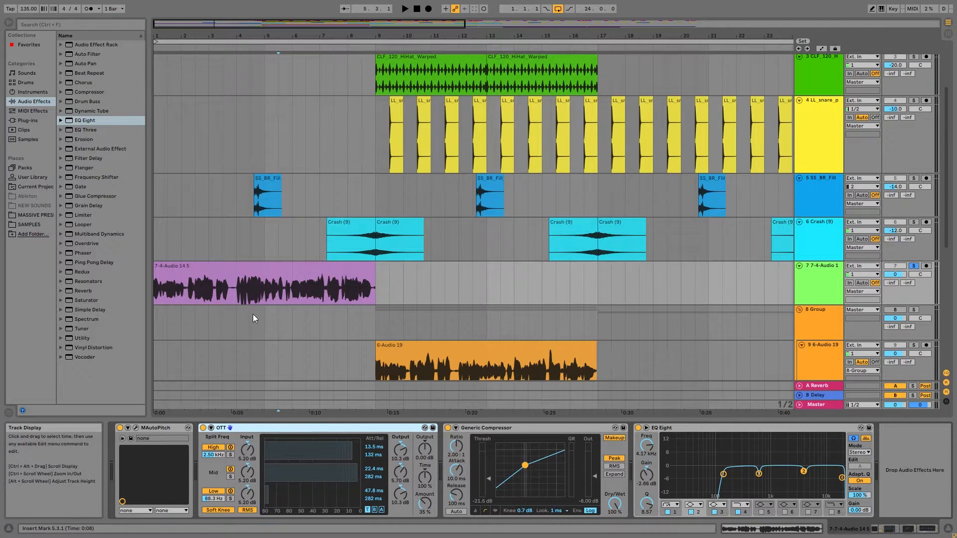
pyautogui.click(252, 286)
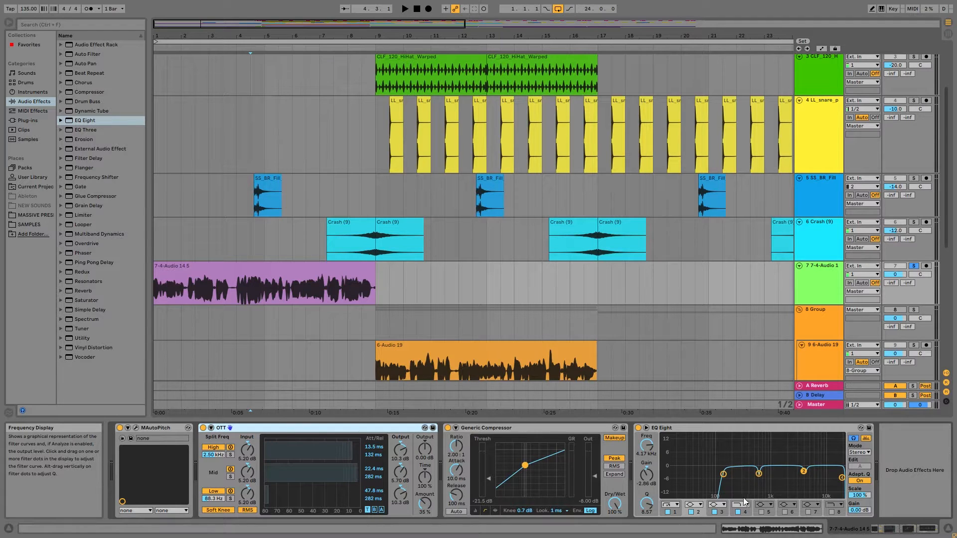
pyautogui.click(762, 512)
pyautogui.click(786, 513)
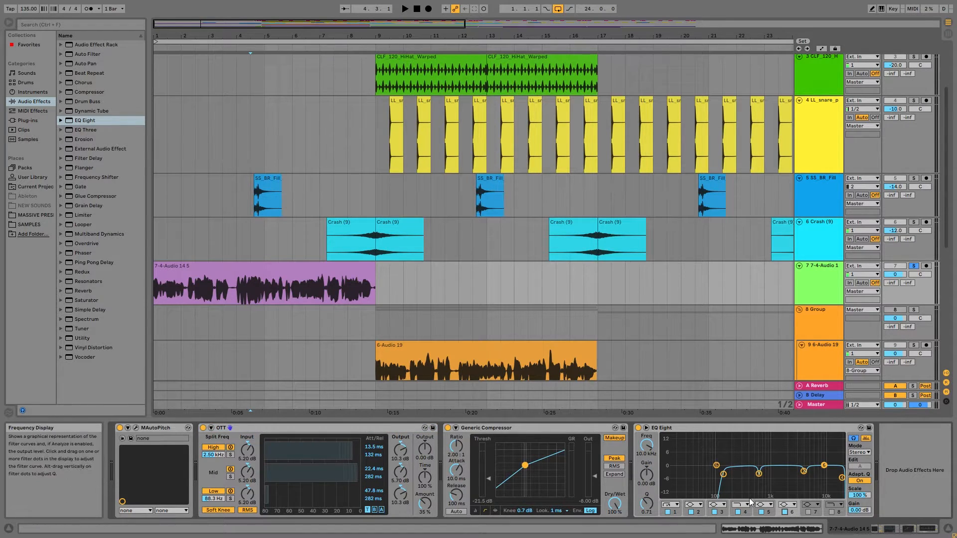
pyautogui.click(786, 513)
pyautogui.click(762, 512)
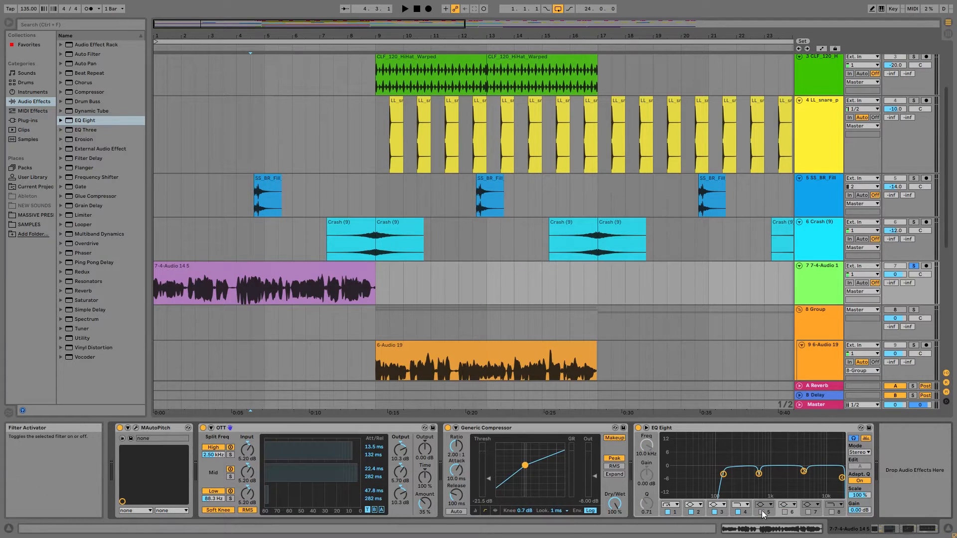
# - Add a Reverb after EQ Eight on the vocal track
pyautogui.click(766, 435)
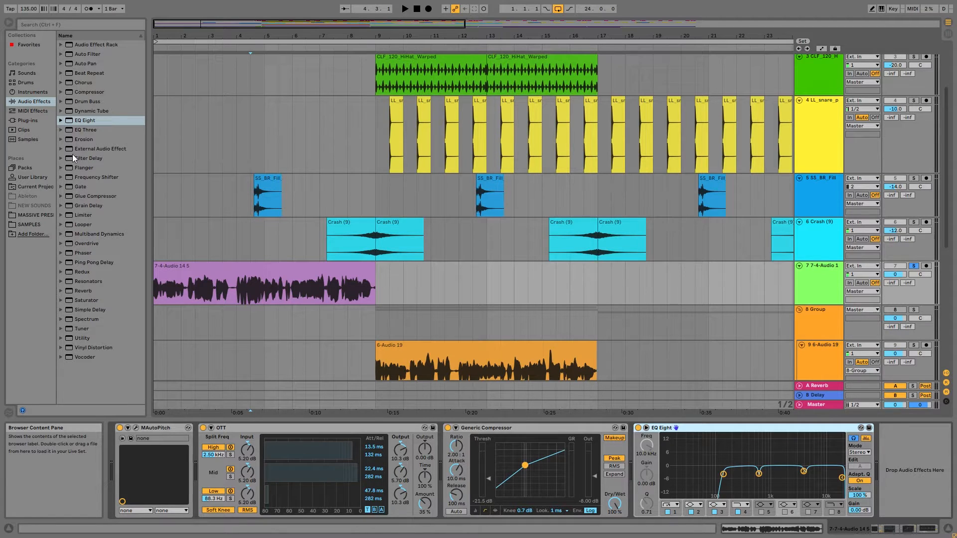
pyautogui.click(81, 45)
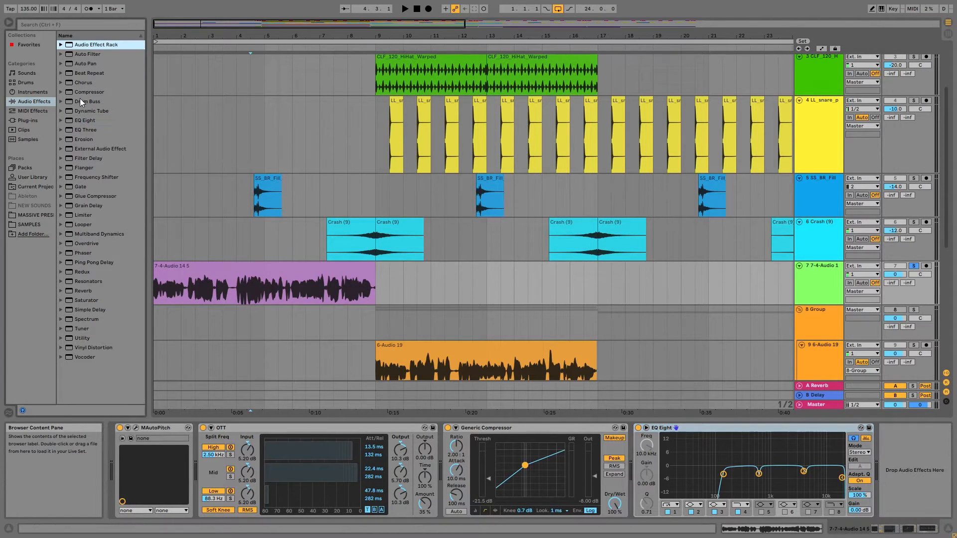
pyautogui.moveTo(83, 290); pyautogui.dragTo(95, 290)
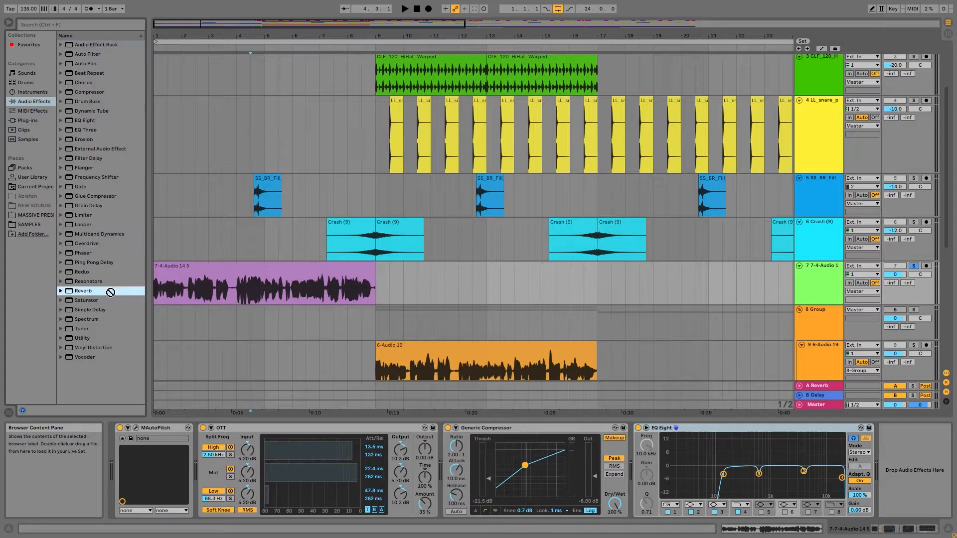
pyautogui.moveTo(857, 418); pyautogui.dragTo(914, 471)
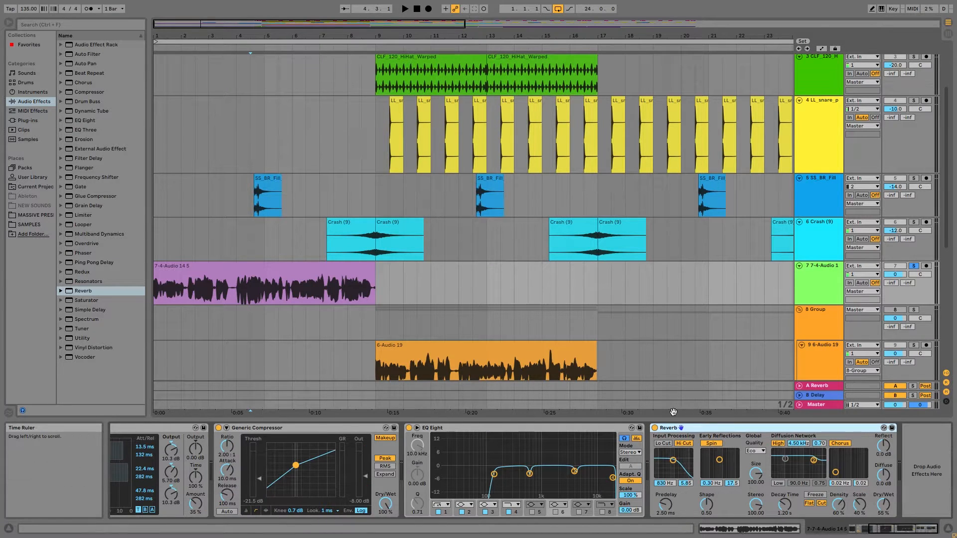
# - Audition the vocal from its start and enable the Low filter in the Reverb's Diffusion Network
pyautogui.click(215, 268)
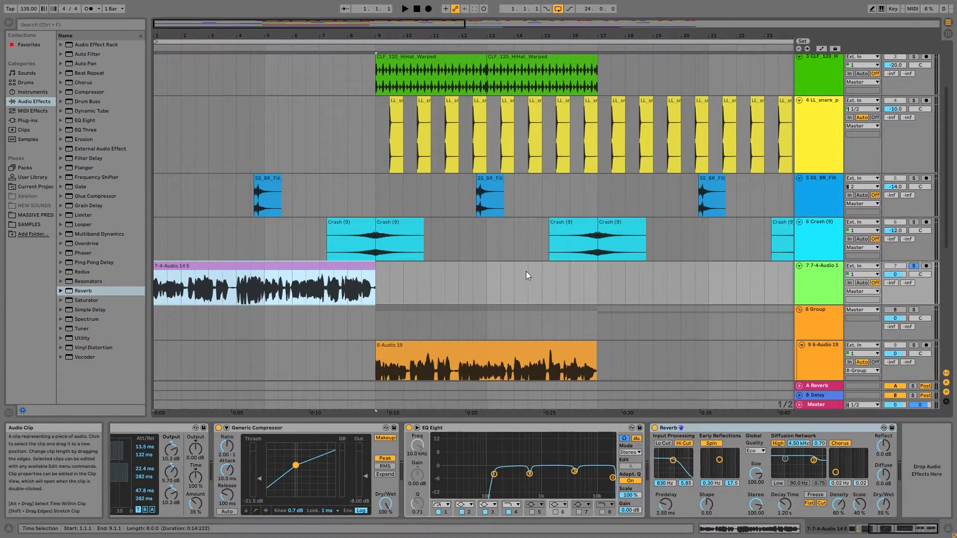
pyautogui.press('space')
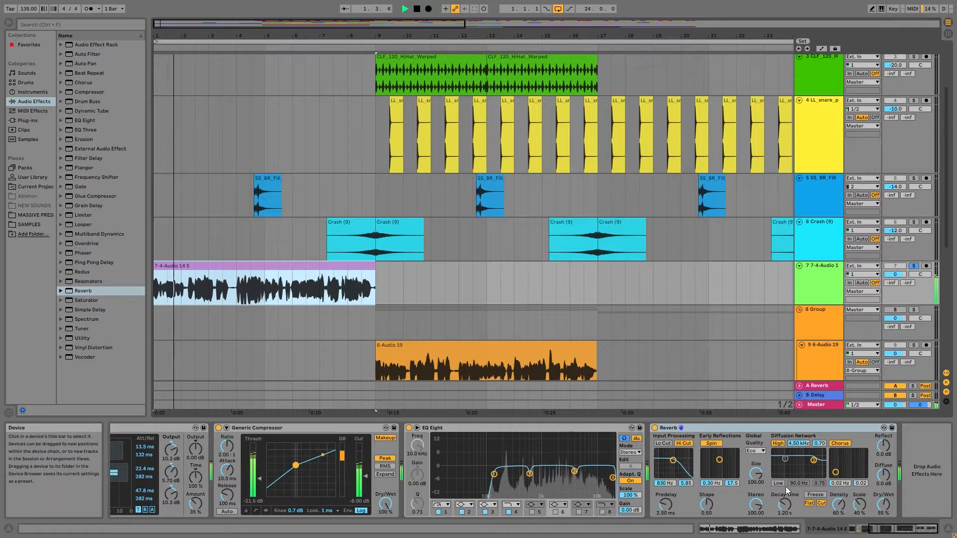
pyautogui.press('space')
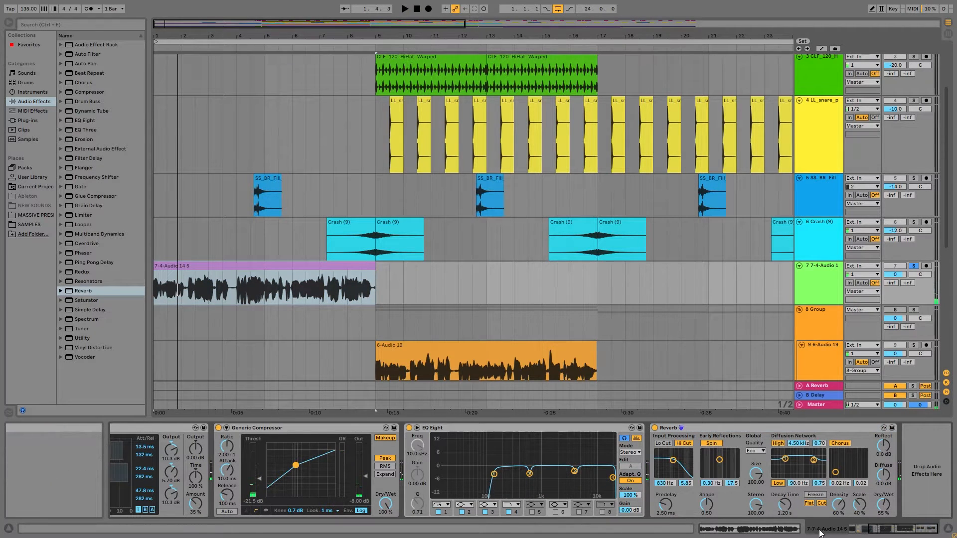
# - Set the Reverb's Decay Time to 1.92 s and Dry/Wet to 42 % while auditioning the vocal
pyautogui.moveTo(785, 506)
pyautogui.mouseDown()
pyautogui.moveTo(785, 491)
pyautogui.moveTo(784, 521)
pyautogui.moveTo(784, 508)
pyautogui.mouseUp()
pyautogui.press('space')
pyautogui.press('space')
pyautogui.moveTo(882, 513); pyautogui.dragTo(882, 520)
pyautogui.press('space')
pyautogui.moveTo(883, 475); pyautogui.dragTo(883, 464)
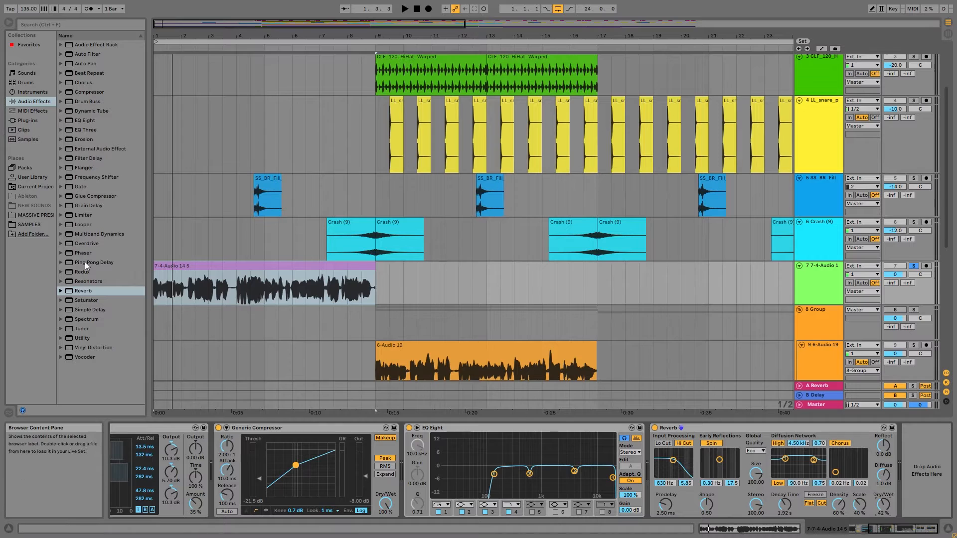
# - Add a Simple Delay after the Reverb with beat divisions 4 and 6, Feedback 13 % and Dry/Wet 21 %, audition it, and unsolo the vocal
pyautogui.moveTo(83, 309); pyautogui.dragTo(942, 466)
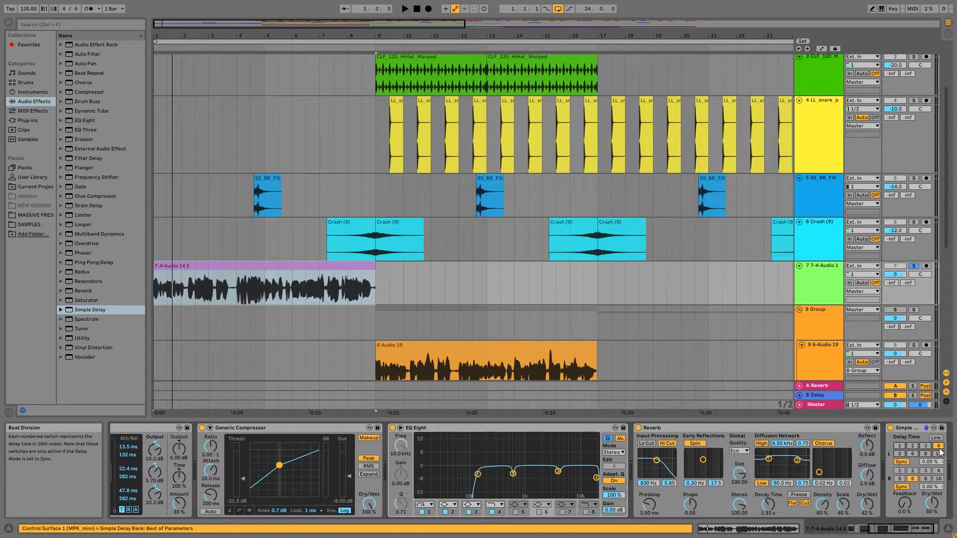
pyautogui.moveTo(931, 504)
pyautogui.mouseDown()
pyautogui.moveTo(930, 513)
pyautogui.moveTo(910, 502)
pyautogui.mouseUp()
pyautogui.press('space')
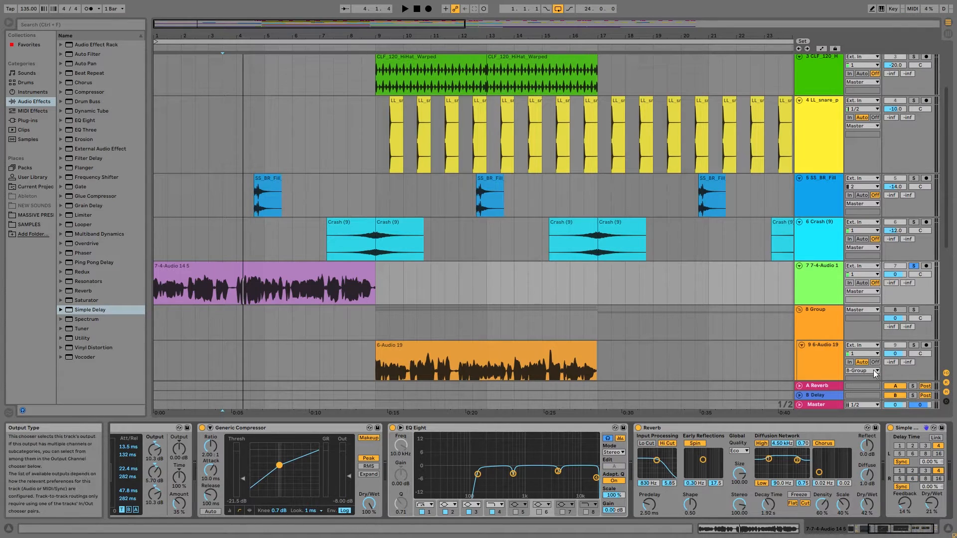
pyautogui.press('space')
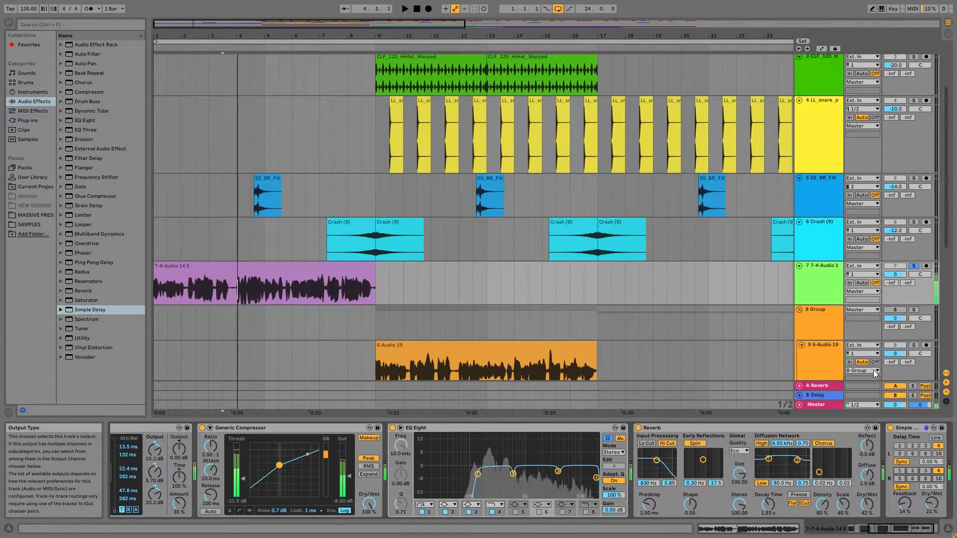
pyautogui.click(913, 480)
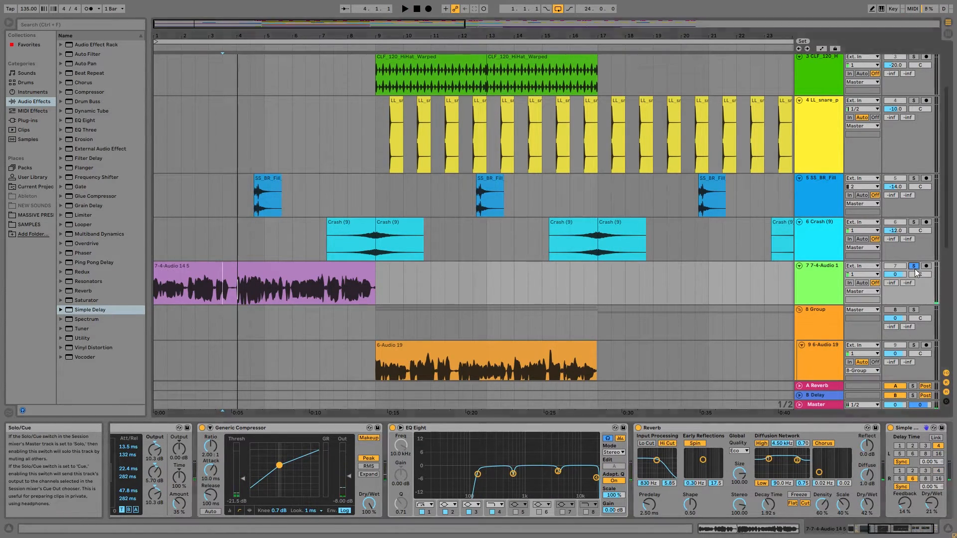
pyautogui.click(922, 530)
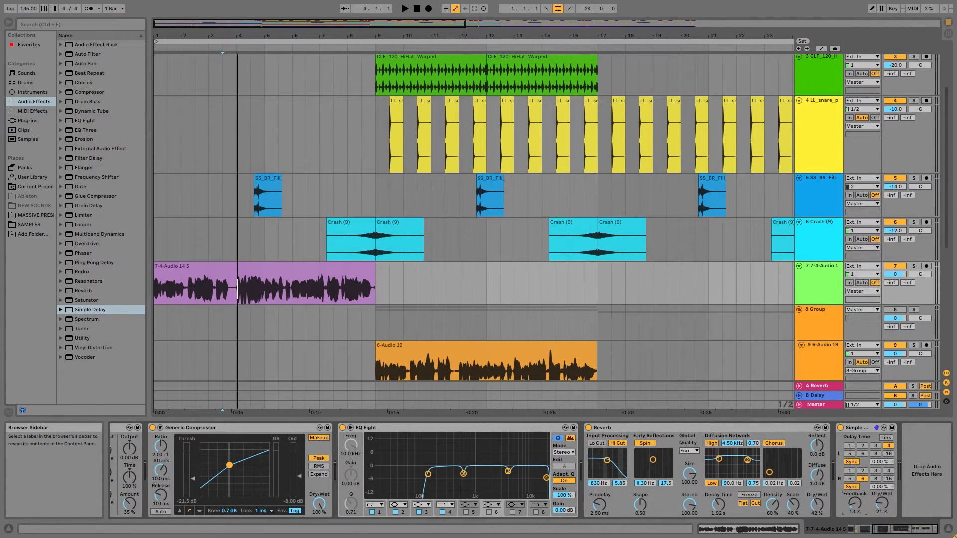
# - Add a Vocoder after the Simple Delay, solo the vocal track and audition the clip from its start
pyautogui.click(175, 282)
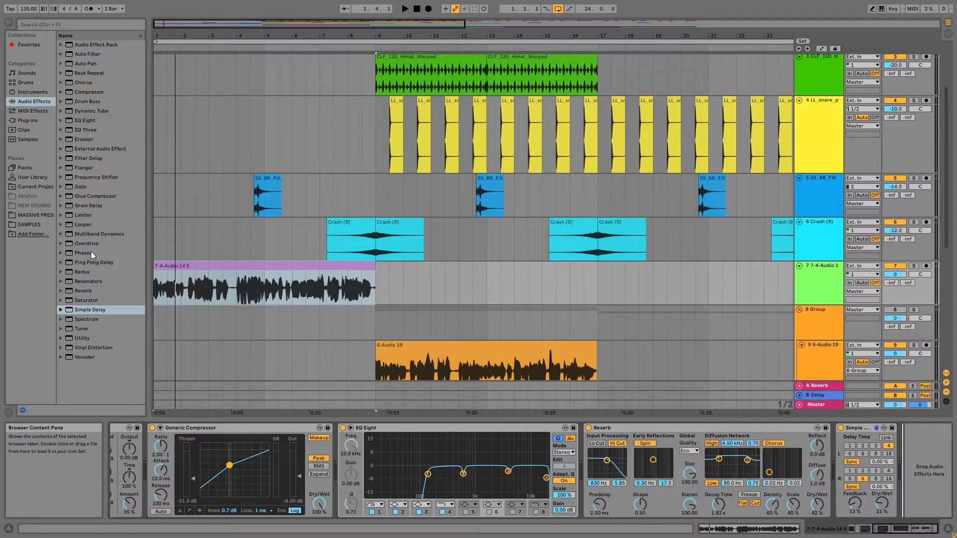
pyautogui.moveTo(71, 358); pyautogui.dragTo(933, 470)
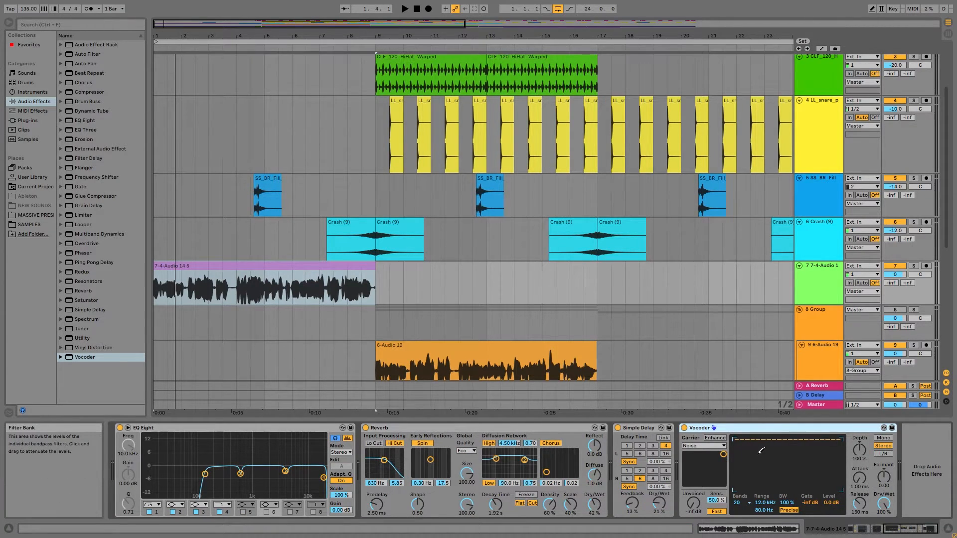
pyautogui.click(248, 267)
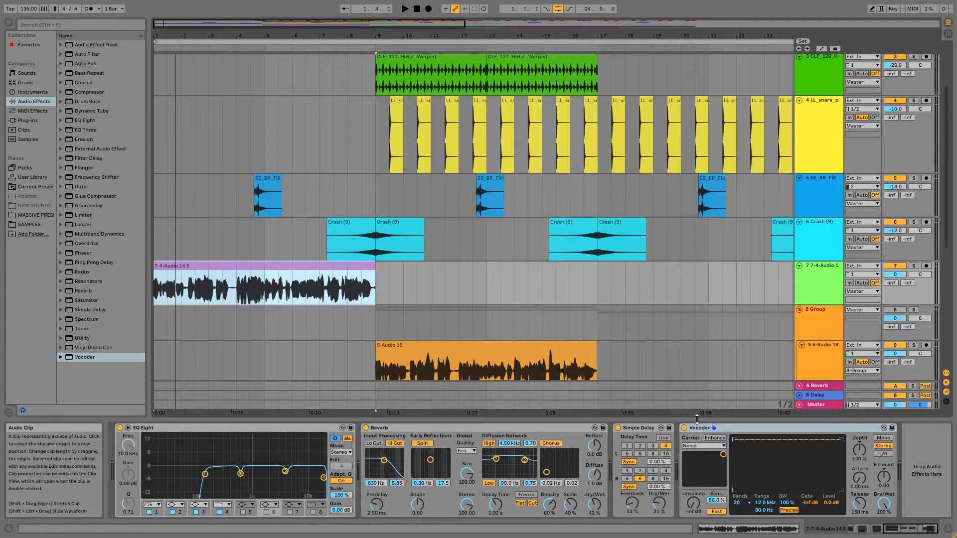
pyautogui.click(914, 266)
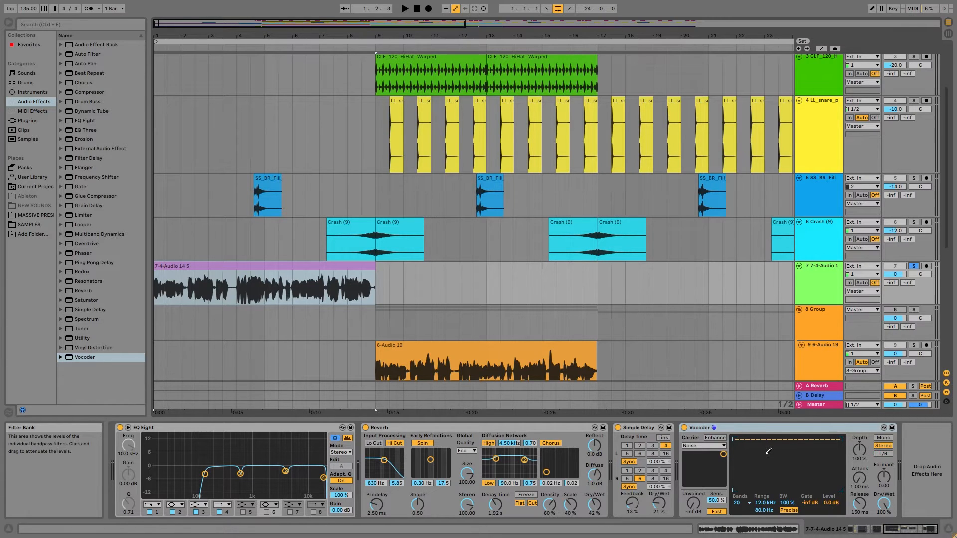
pyautogui.press('space')
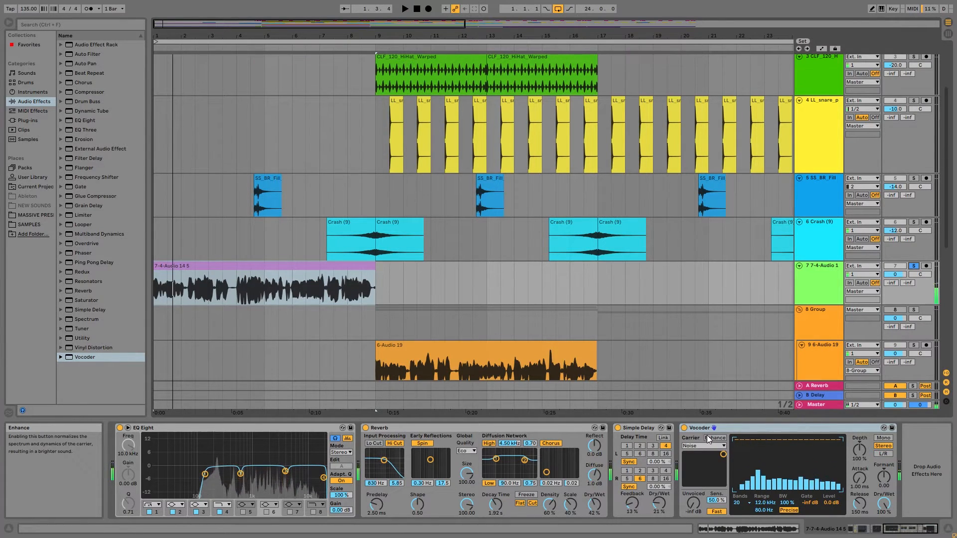
pyautogui.press('space')
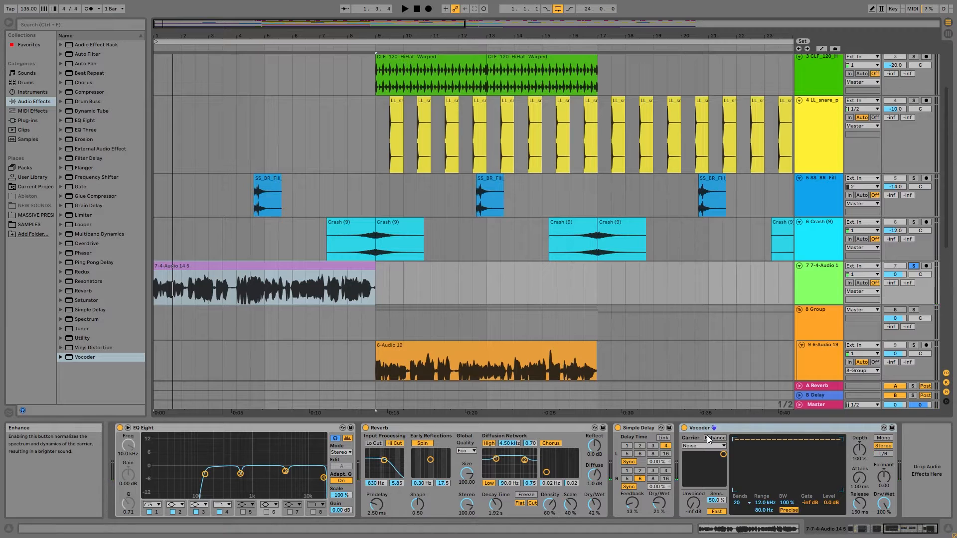
# - Turn on the Vocoder's Enhance option and switch its Carrier to External
pyautogui.click(707, 437)
pyautogui.click(701, 447)
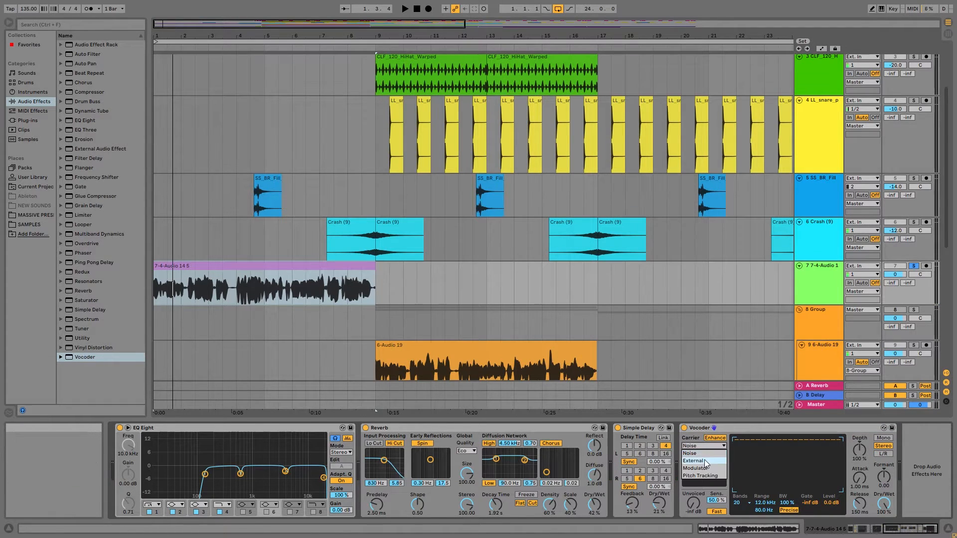
pyautogui.scroll(-4, 745, 302)
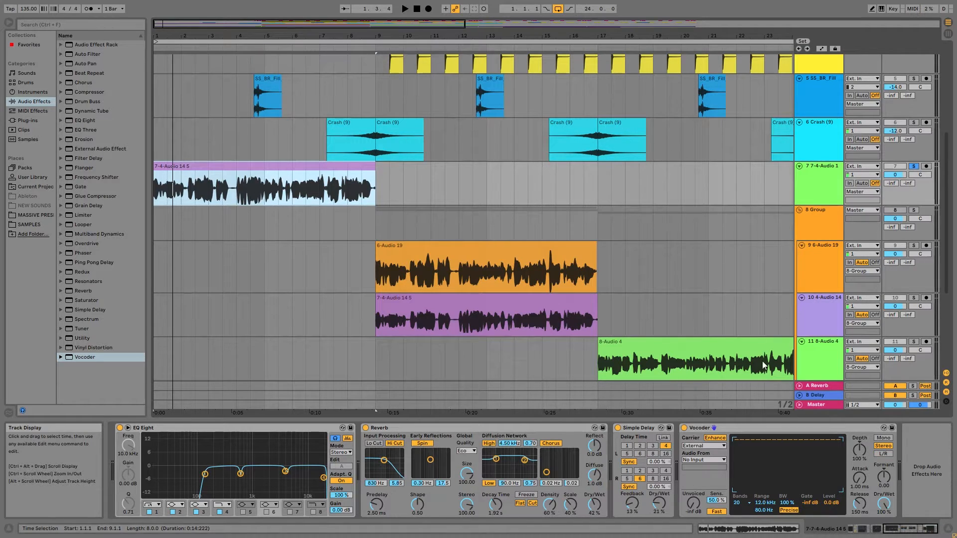
pyautogui.click(716, 460)
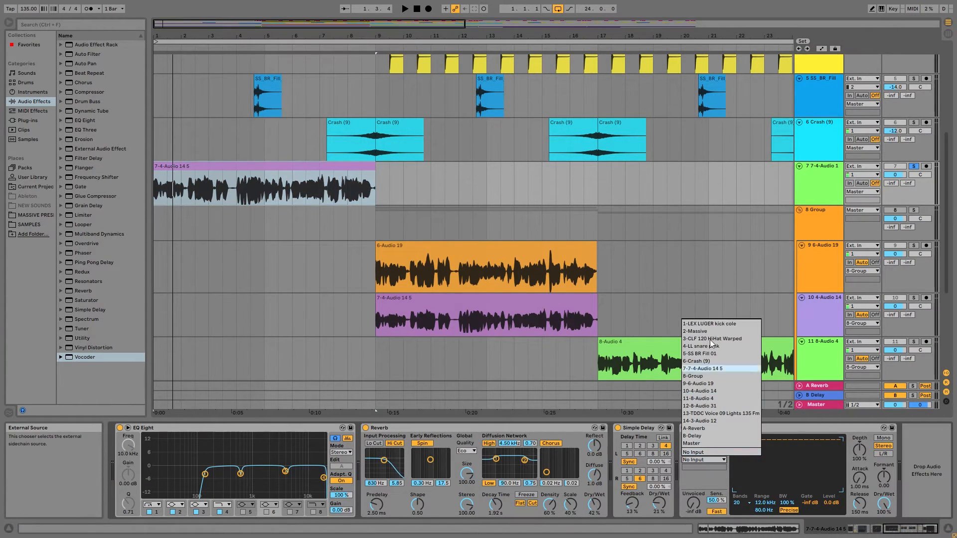
pyautogui.click(719, 246)
pyautogui.scroll(3, 750, 312)
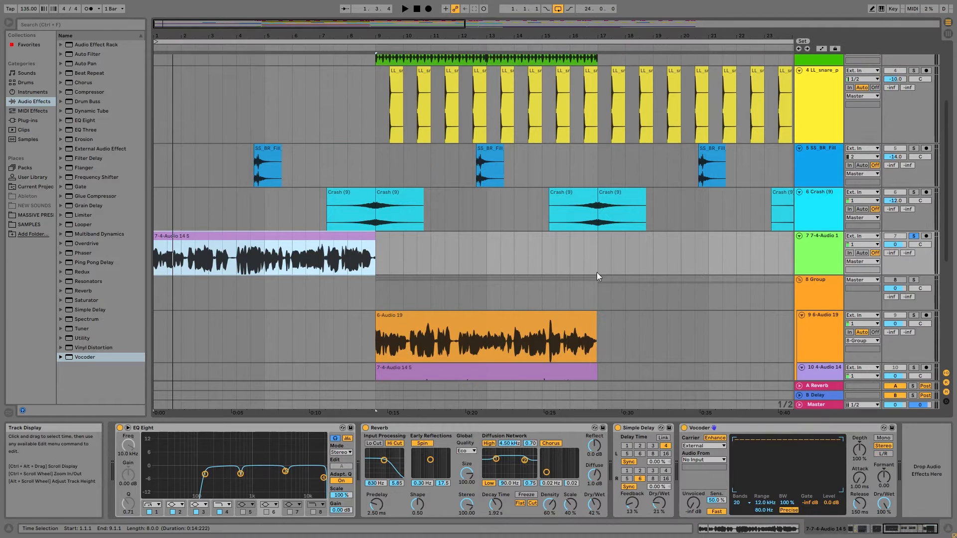
pyautogui.scroll(2, 786, 235)
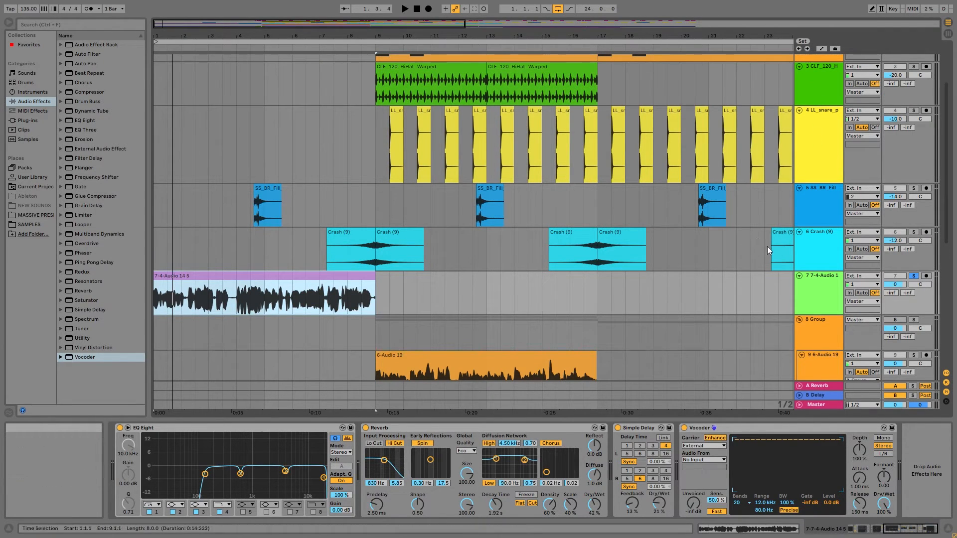
pyautogui.scroll(1, 765, 246)
# - Solo the TDDC_Voice_09_Lights track and audition its first clip from the start
pyautogui.scroll(-10, 752, 251)
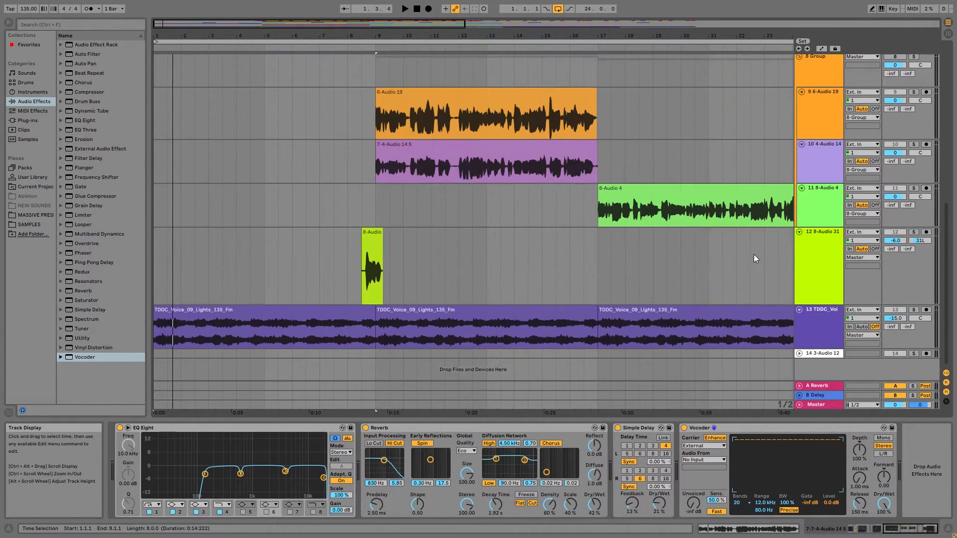
pyautogui.click(252, 349)
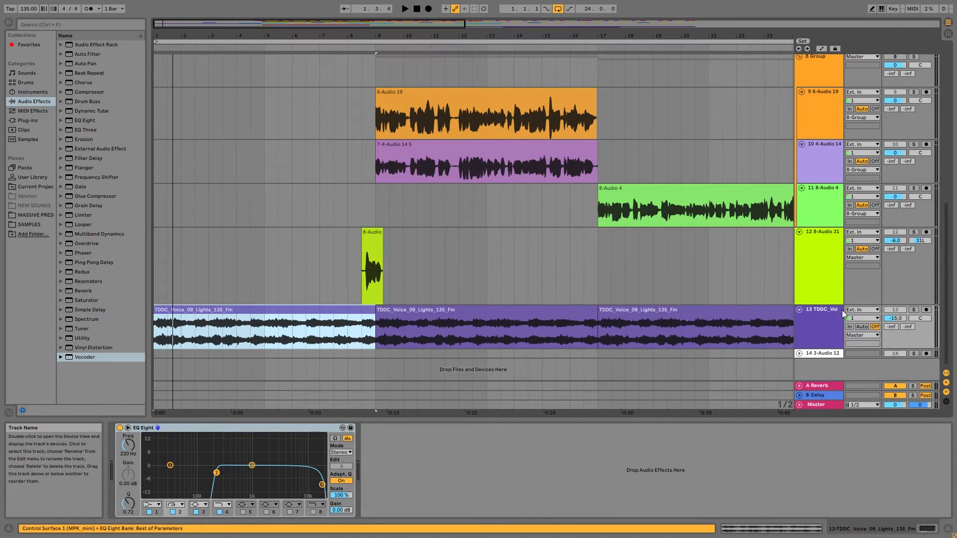
pyautogui.click(914, 310)
pyautogui.press('space')
pyautogui.scroll(3, 913, 309)
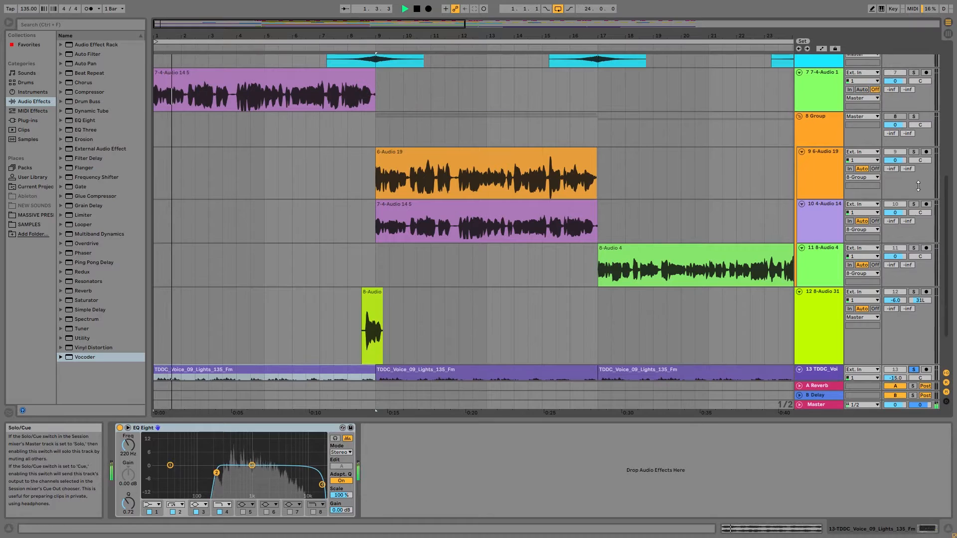
# - Audition the ungrouped vocal together with the TDDC_Voice track with the Vocoder switched off, and switch the Vocoder back on
pyautogui.click(913, 73)
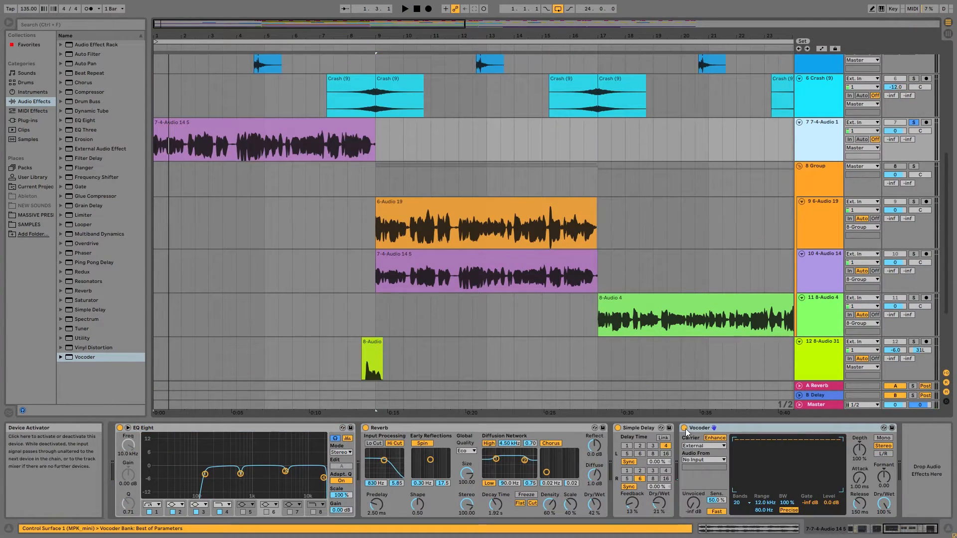
pyautogui.click(685, 429)
pyautogui.scroll(-4, 868, 178)
pyautogui.click(345, 354)
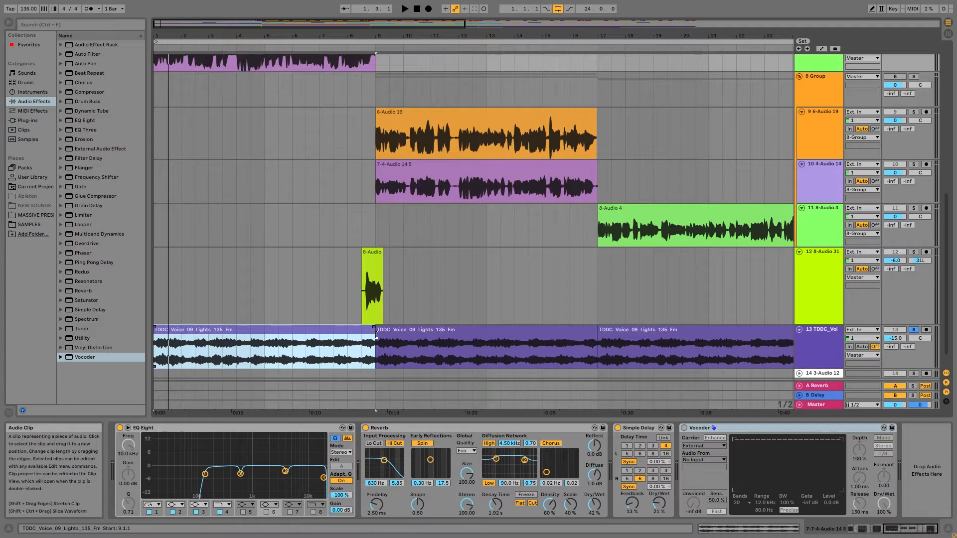
pyautogui.press('space')
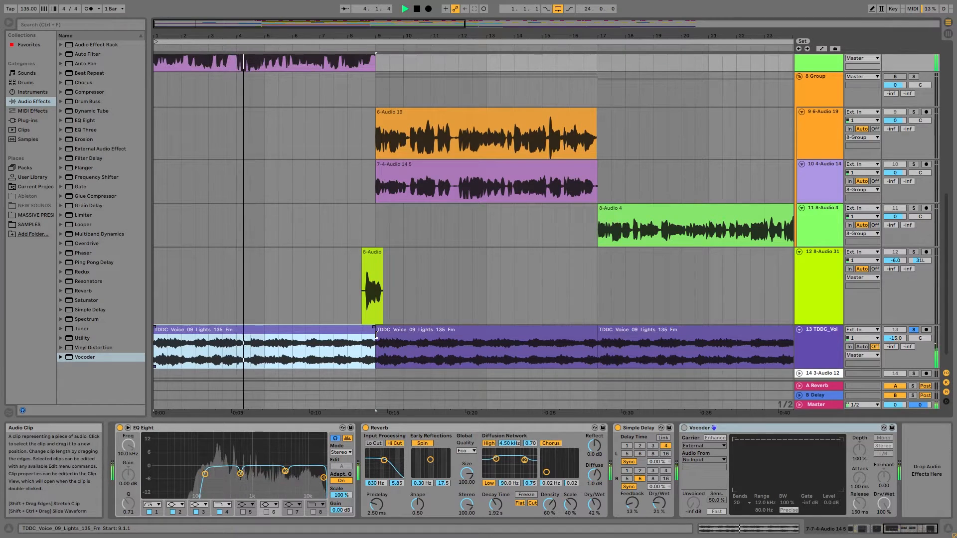
pyautogui.press('space')
pyautogui.scroll(3, 823, 179)
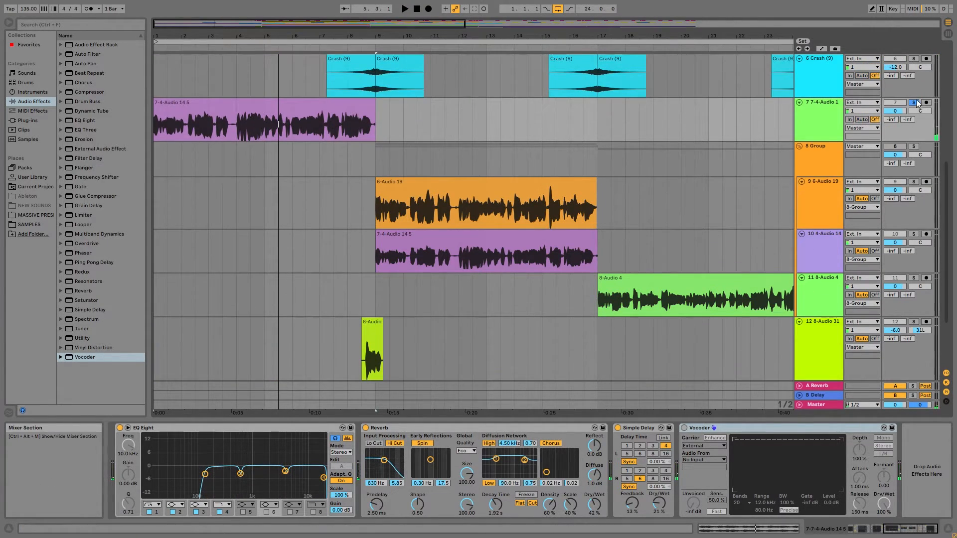
pyautogui.click(823, 108)
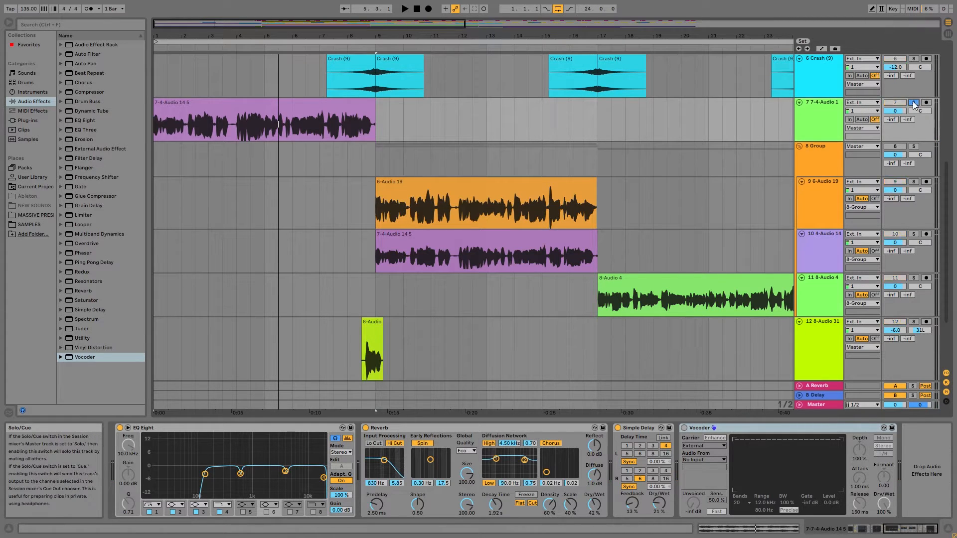
pyautogui.click(684, 427)
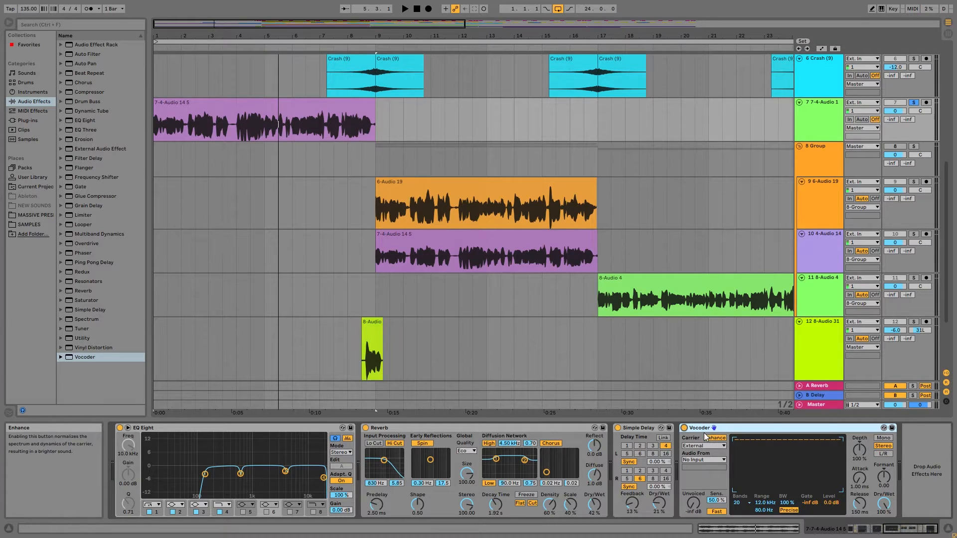
# - Set the ungrouped vocal's Vocoder to take its external carrier audio from track 13, the TDDC Voice track
pyautogui.scroll(-4, 733, 359)
pyautogui.click(813, 306)
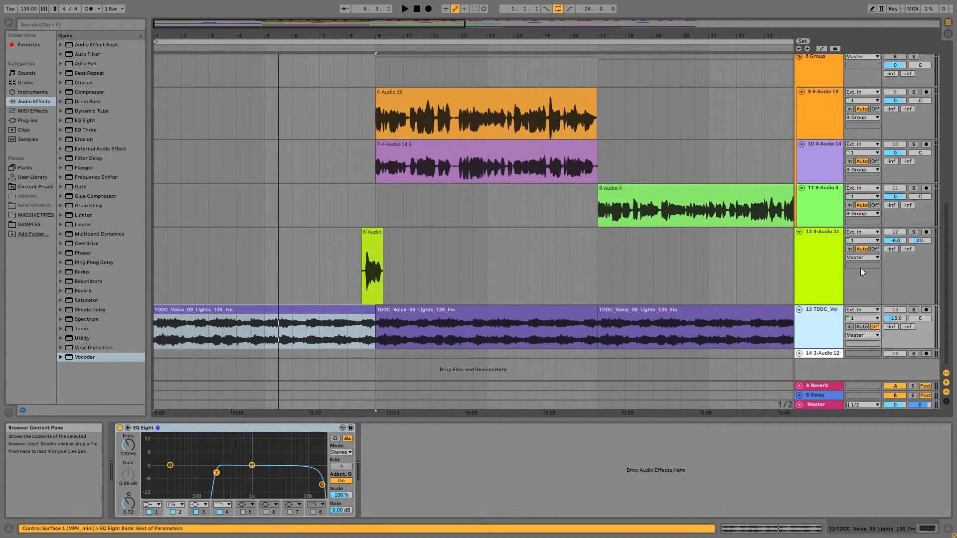
pyautogui.scroll(4, 812, 269)
pyautogui.scroll(-3, 804, 281)
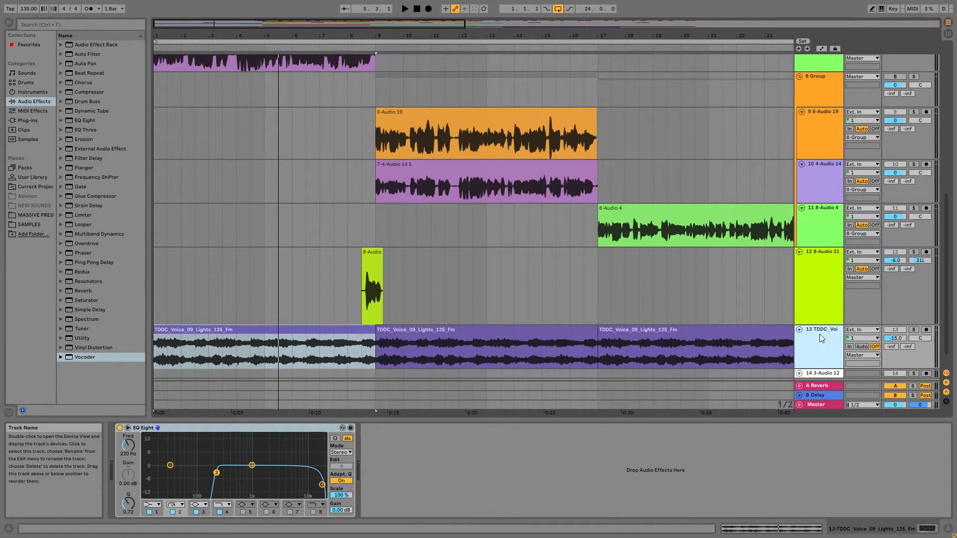
pyautogui.scroll(2, 761, 127)
pyautogui.click(824, 95)
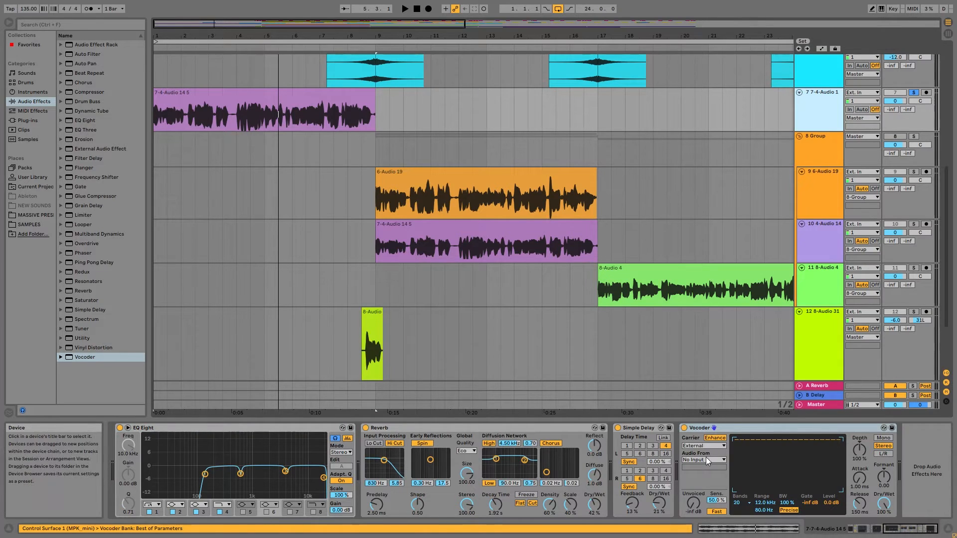
pyautogui.click(705, 460)
pyautogui.click(705, 413)
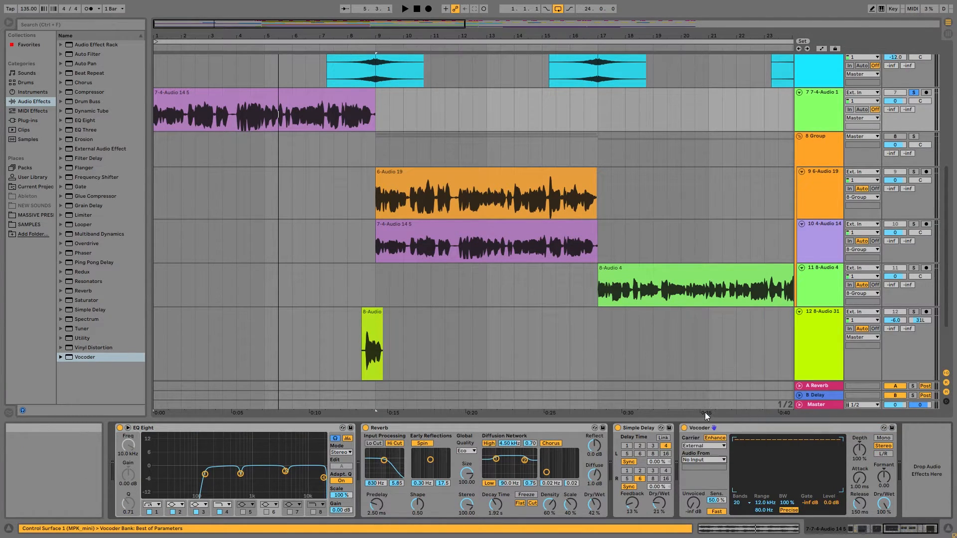
# - Audition the vocal from its start while trying different Vocoder mixes, and set the Dry/Wet to 38 %
pyautogui.press('space')
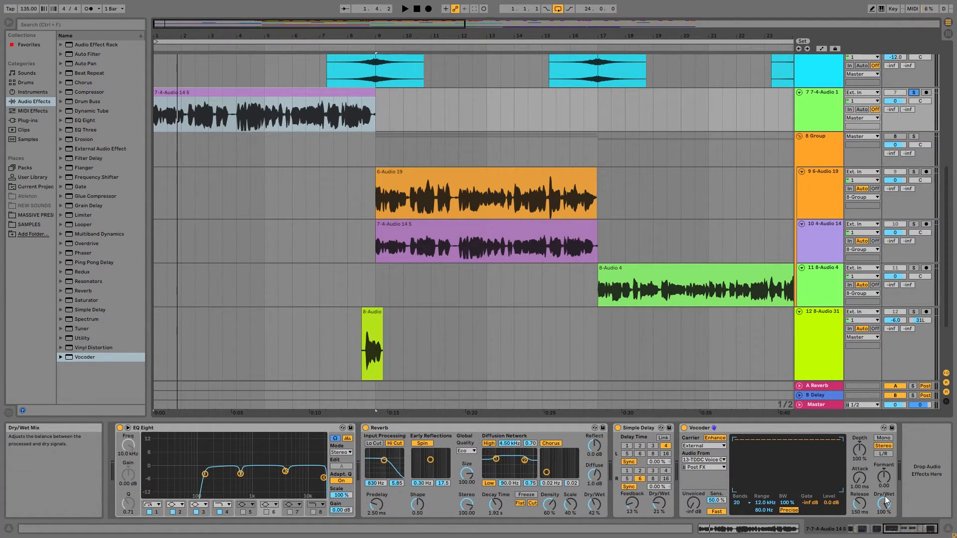
pyautogui.moveTo(885, 500); pyautogui.dragTo(885, 518)
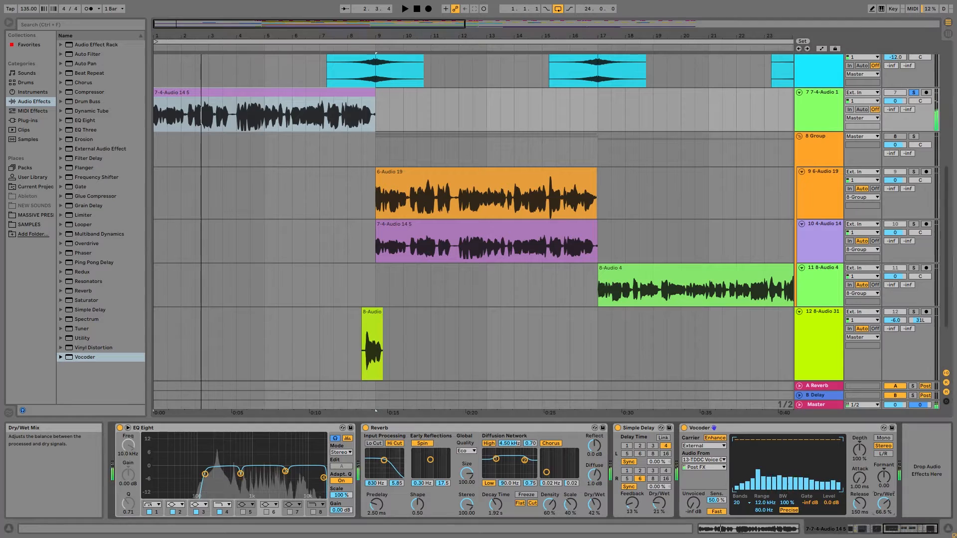
pyautogui.press('space')
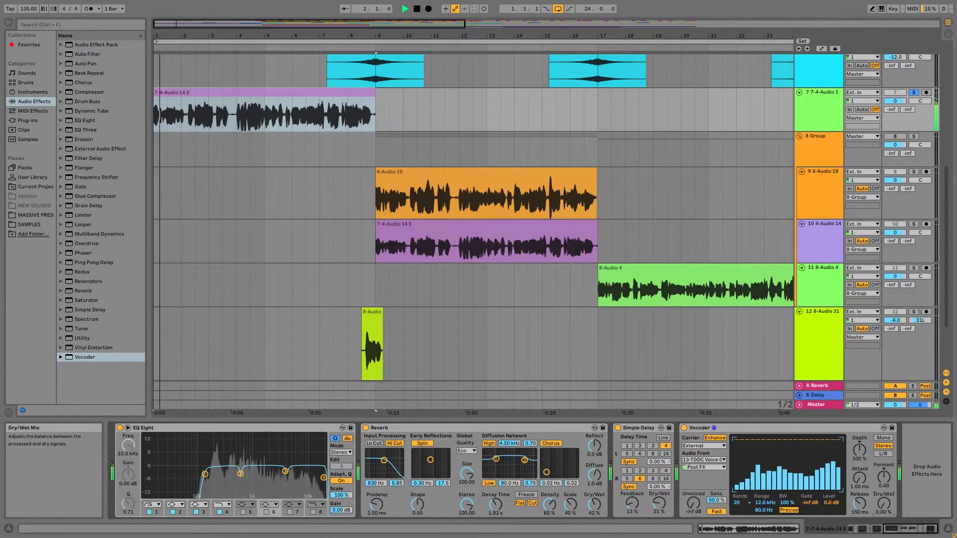
pyautogui.moveTo(884, 503); pyautogui.dragTo(884, 448)
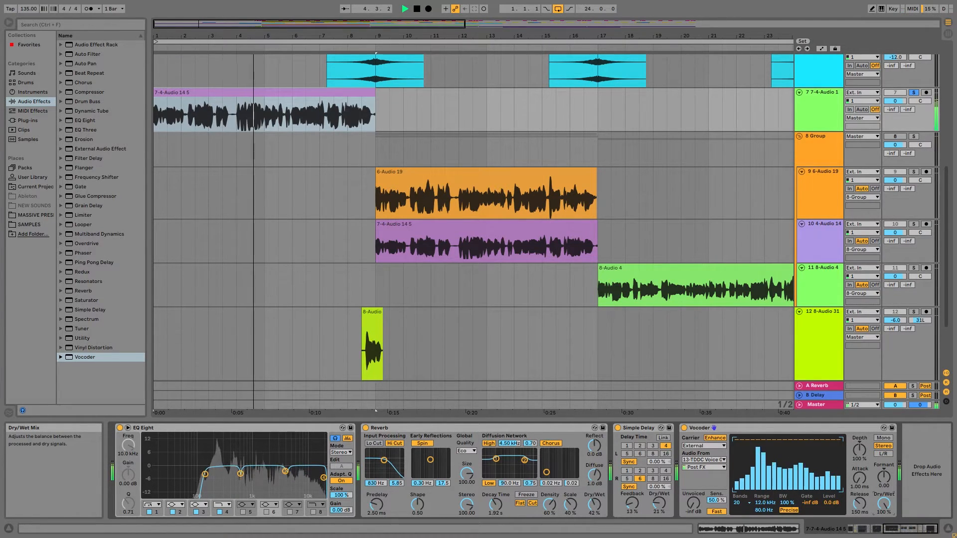
pyautogui.press('space')
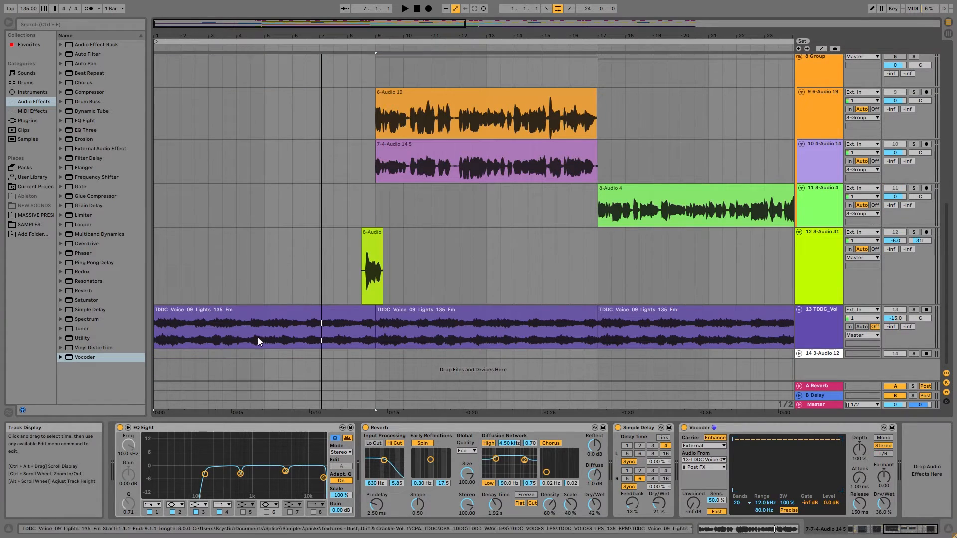
# - Play the carrier's TDDC_Voice clip on its own by soloing its track, and unsolo it after stopping playback
pyautogui.click(210, 313)
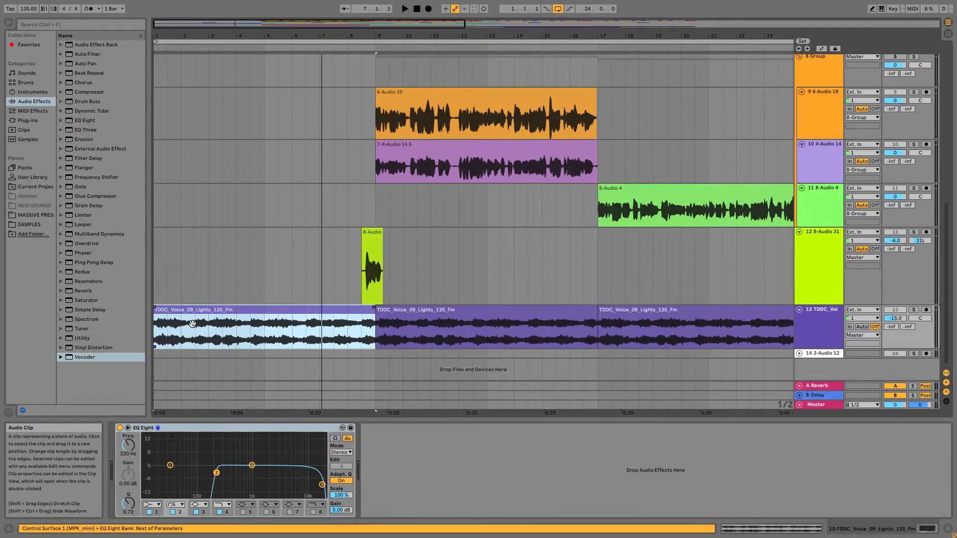
pyautogui.press('space')
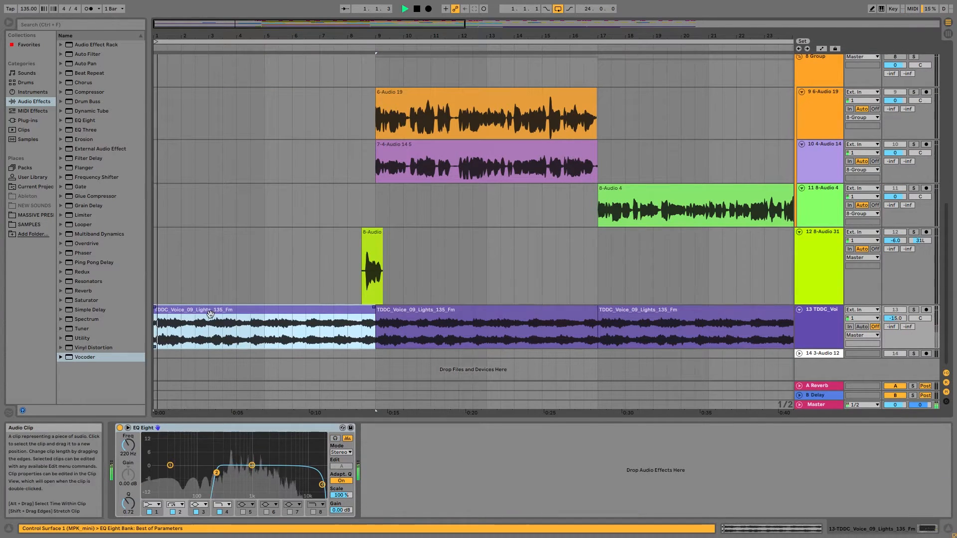
pyautogui.click(914, 310)
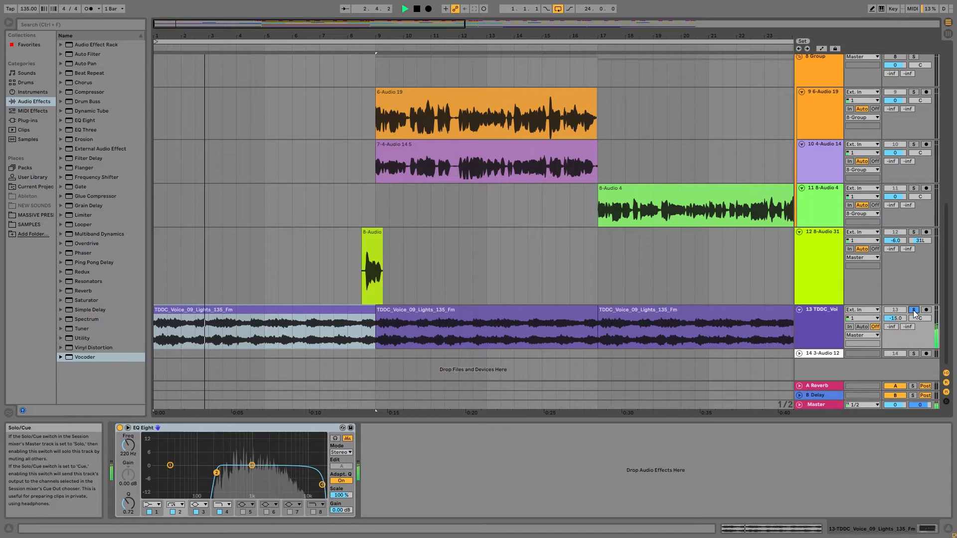
pyautogui.press('space')
pyautogui.click(914, 310)
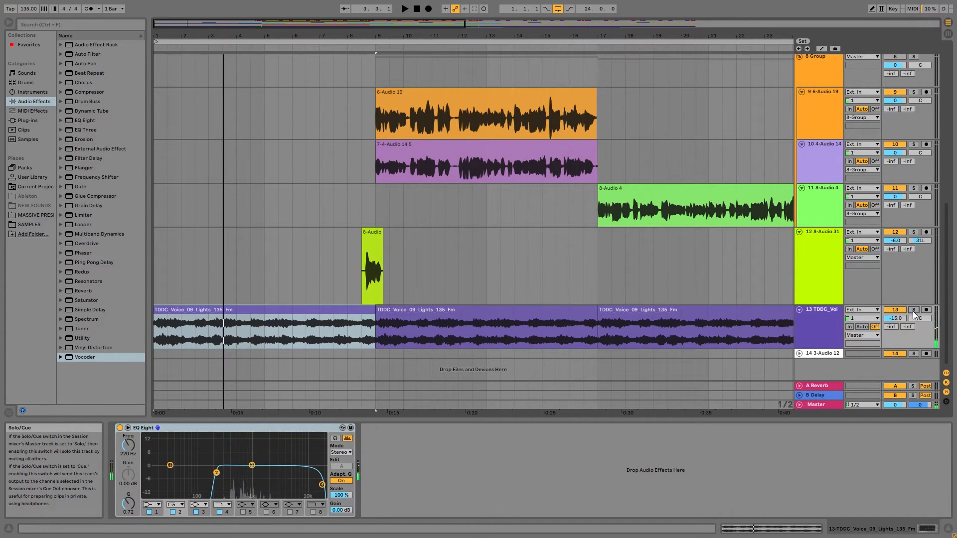
# - Set the Vocoder's Dry/Wet on the ungrouped vocal to 35.5 %, solo the track and audition it
pyautogui.scroll(3, 730, 336)
pyautogui.scroll(2, 728, 334)
pyautogui.click(297, 178)
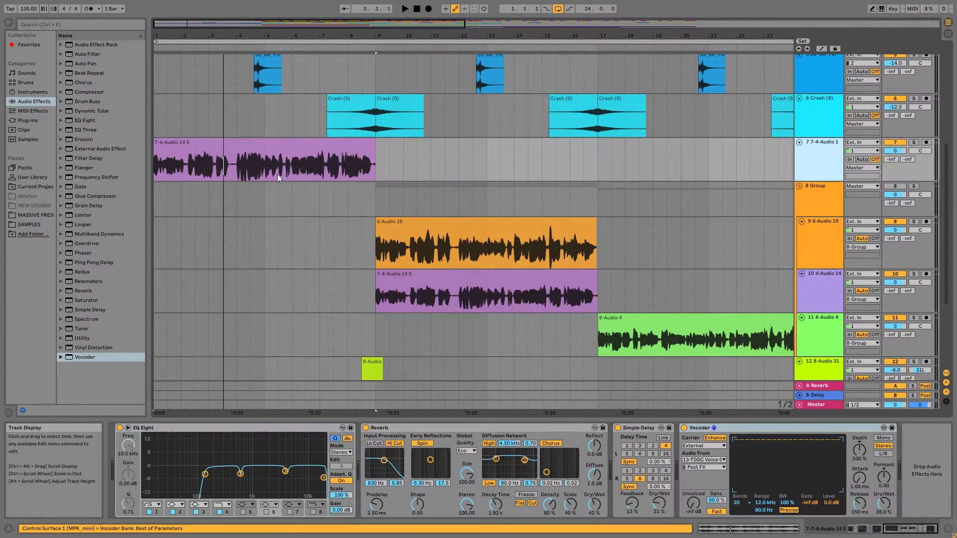
pyautogui.moveTo(881, 501); pyautogui.dragTo(881, 499)
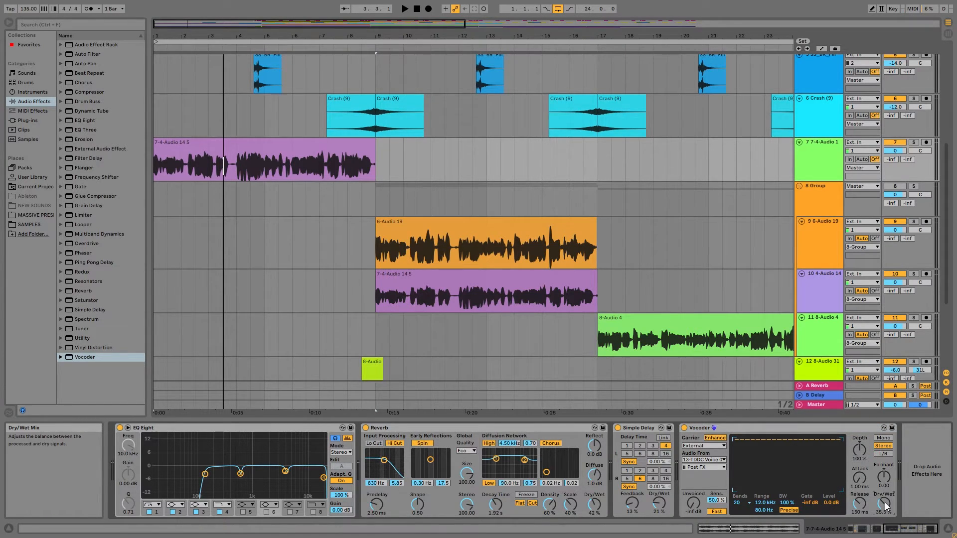
pyautogui.click(914, 142)
pyautogui.press('space')
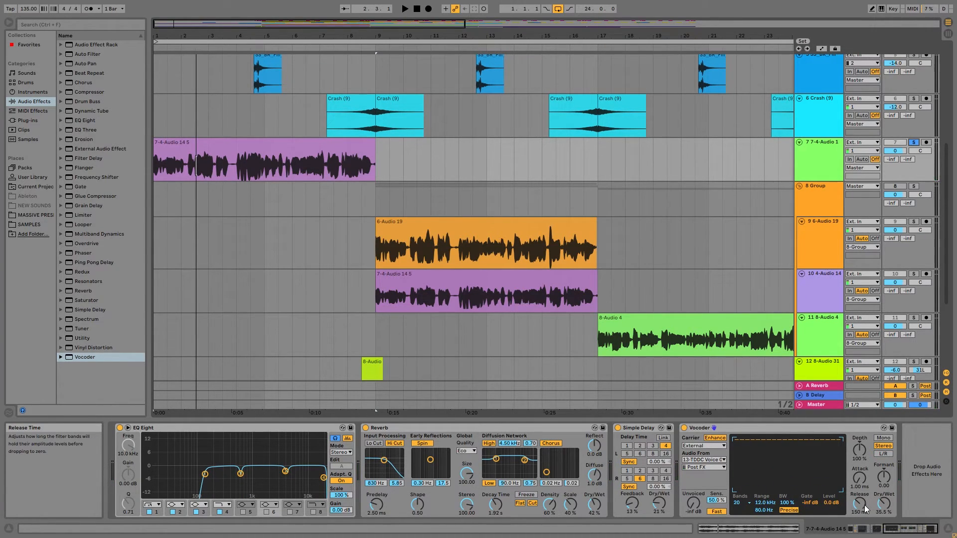
# - Set the Vocoder's Release to 49.0 ms while auditioning longer and shorter times on the vocal
pyautogui.press('space')
pyautogui.moveTo(860, 502); pyautogui.dragTo(860, 438)
pyautogui.press('space')
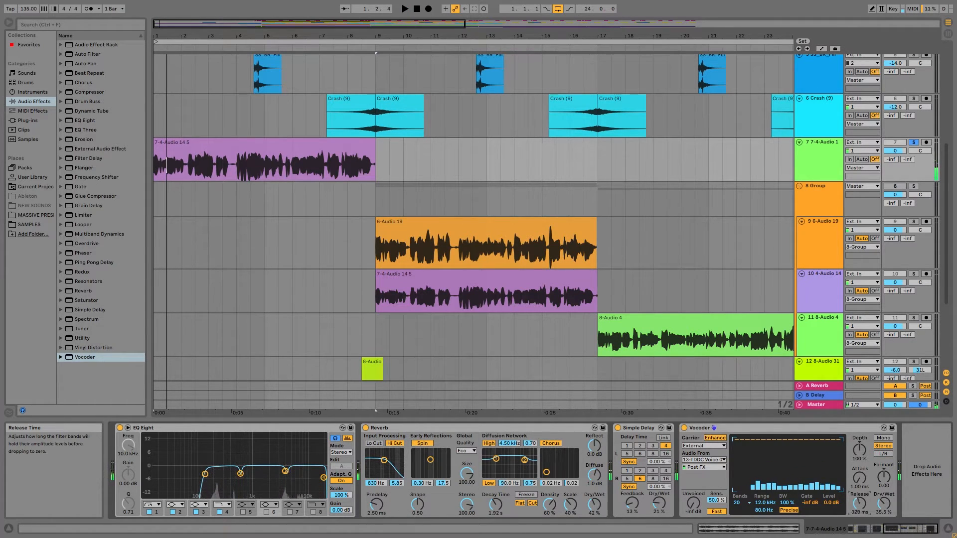
pyautogui.press('space')
pyautogui.moveTo(860, 504)
pyautogui.mouseDown()
pyautogui.moveTo(859, 536)
pyautogui.moveTo(860, 507)
pyautogui.mouseUp()
pyautogui.press('space')
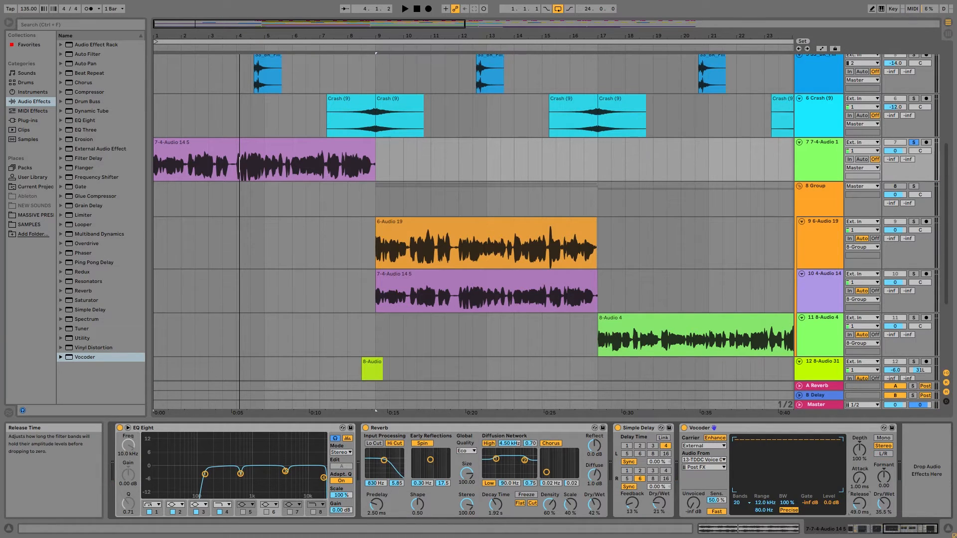
pyautogui.press('space')
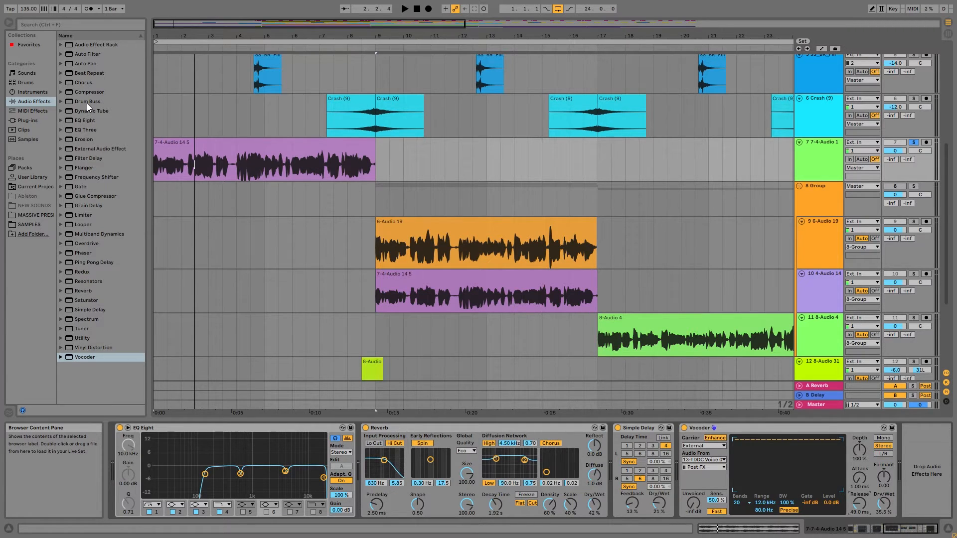
# - Add the Chorus preset Yo Man! after the Vocoder on the ungrouped vocal track
pyautogui.click(70, 83)
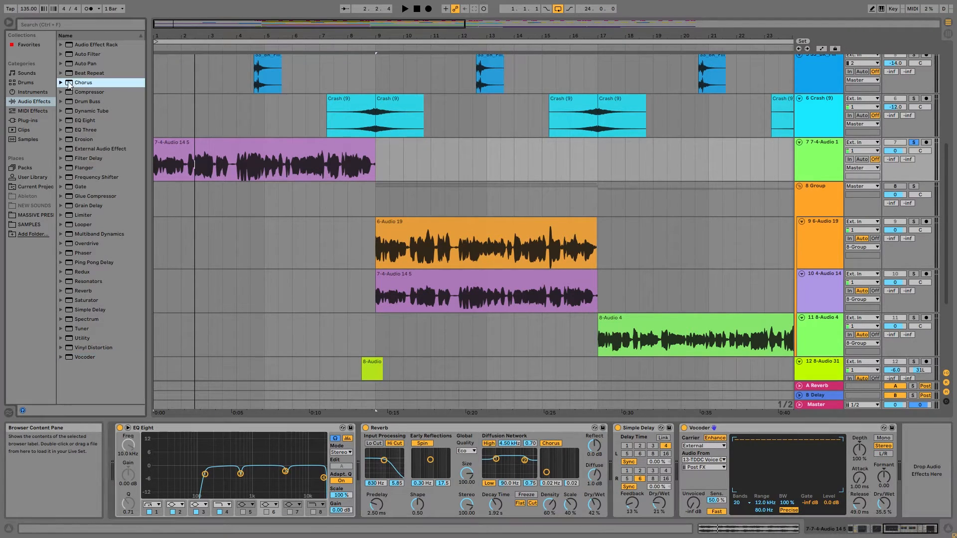
pyautogui.click(62, 82)
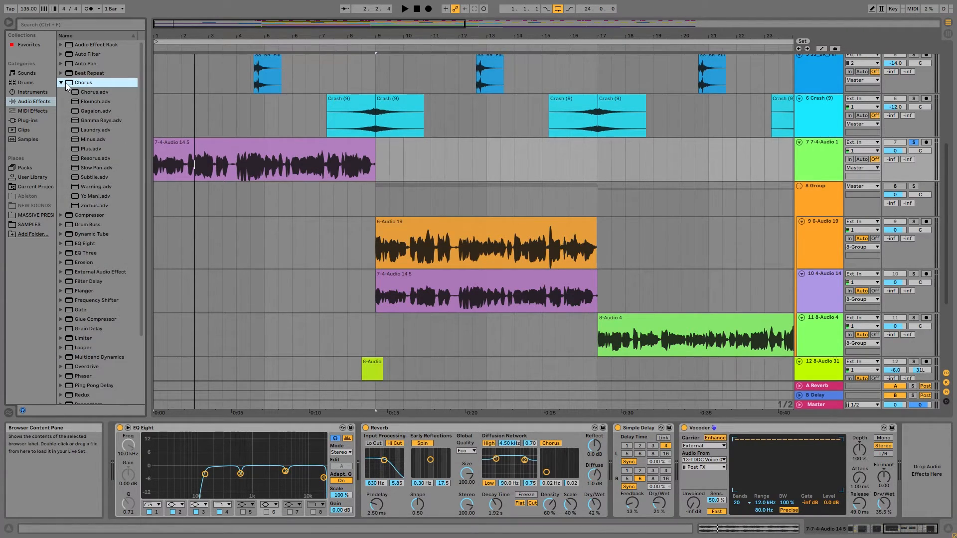
pyautogui.click(87, 196)
pyautogui.press('Return')
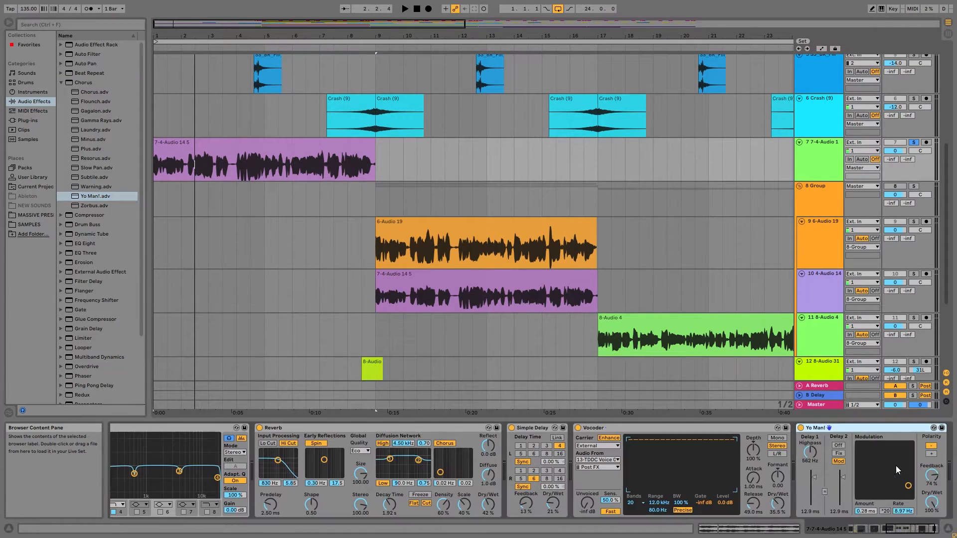
pyautogui.click(905, 531)
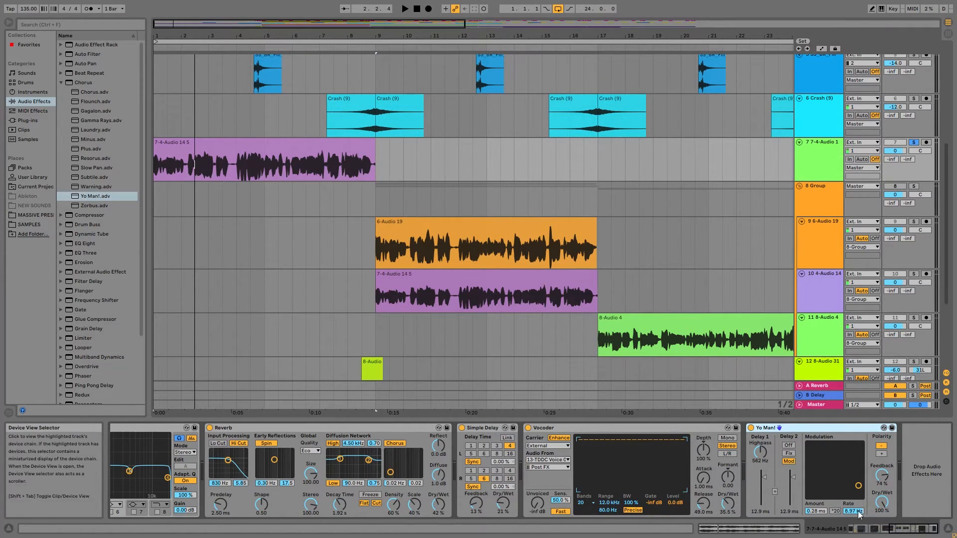
# - Bypass the Vocoder and set the Yo Man! chorus to 0.04 ms Amount, 0.38 Hz Rate, 60 % Feedback and 65 % Dry/Wet between auditions
pyautogui.press('space')
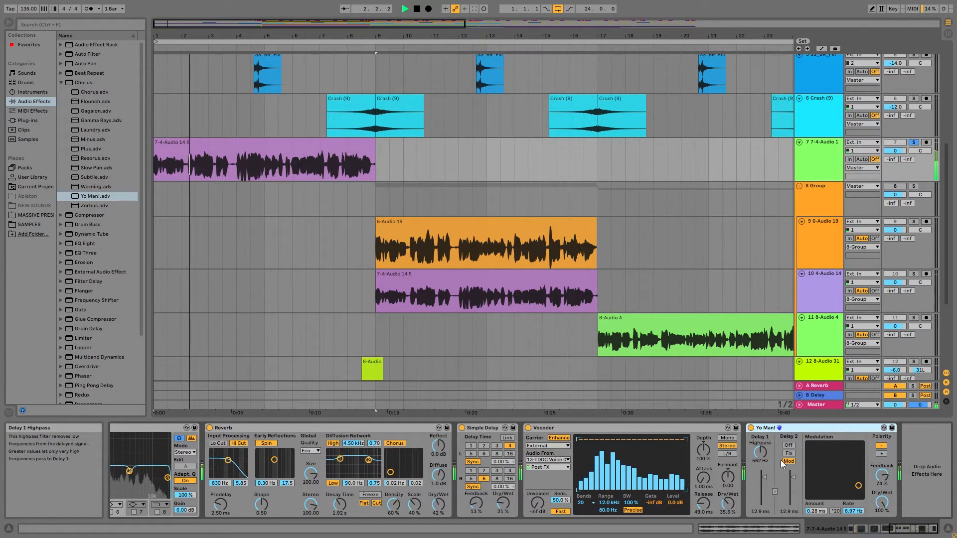
pyautogui.click(528, 427)
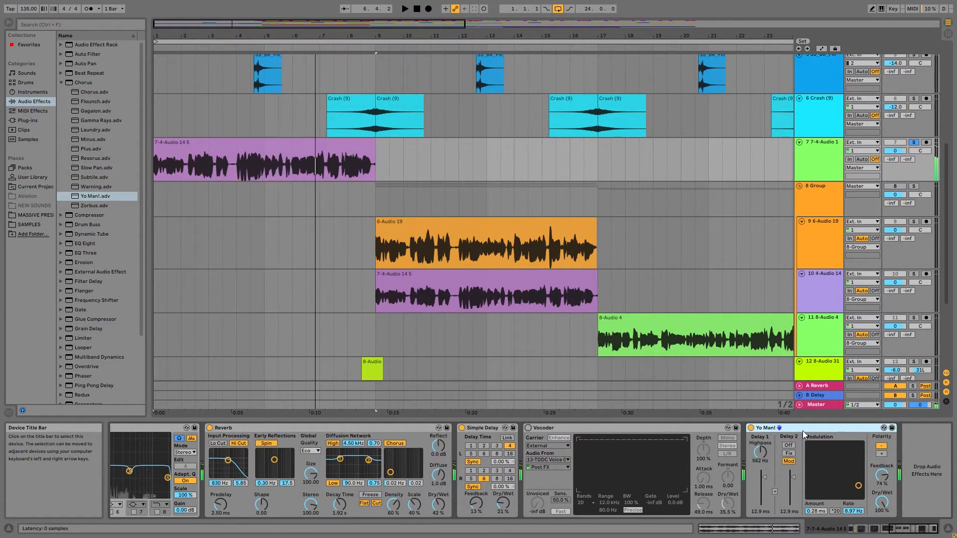
pyautogui.click(817, 489)
pyautogui.press('space')
pyautogui.moveTo(819, 489); pyautogui.dragTo(816, 493)
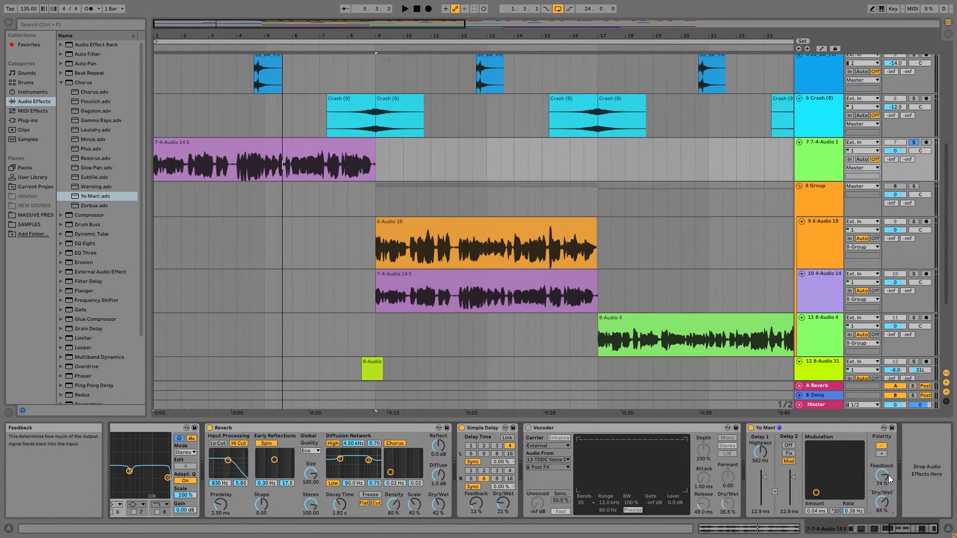
pyautogui.press('space')
# - Re-enable the Vocoder and compare the soloed vocal with the Vocoder on and off, leaving it on
pyautogui.click(527, 428)
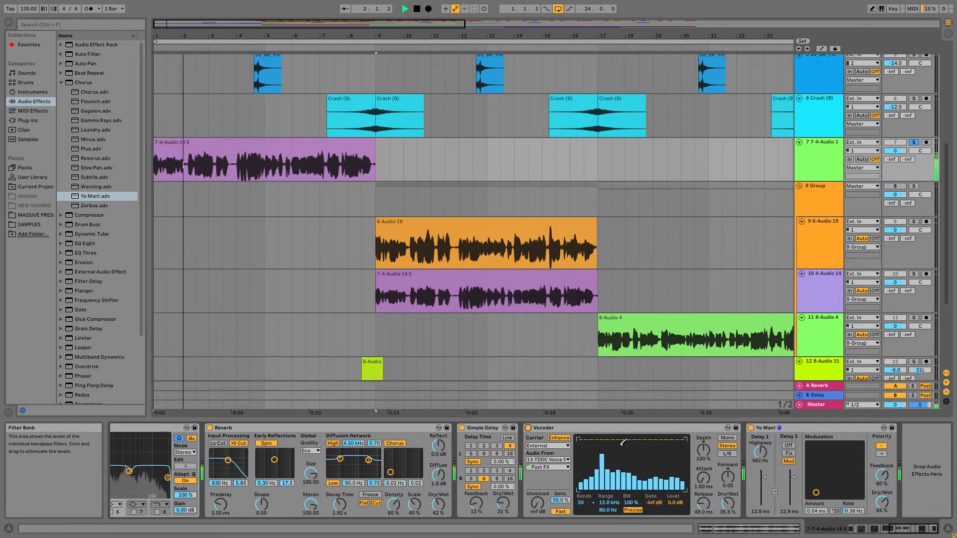
pyautogui.press('b')
pyautogui.press('space')
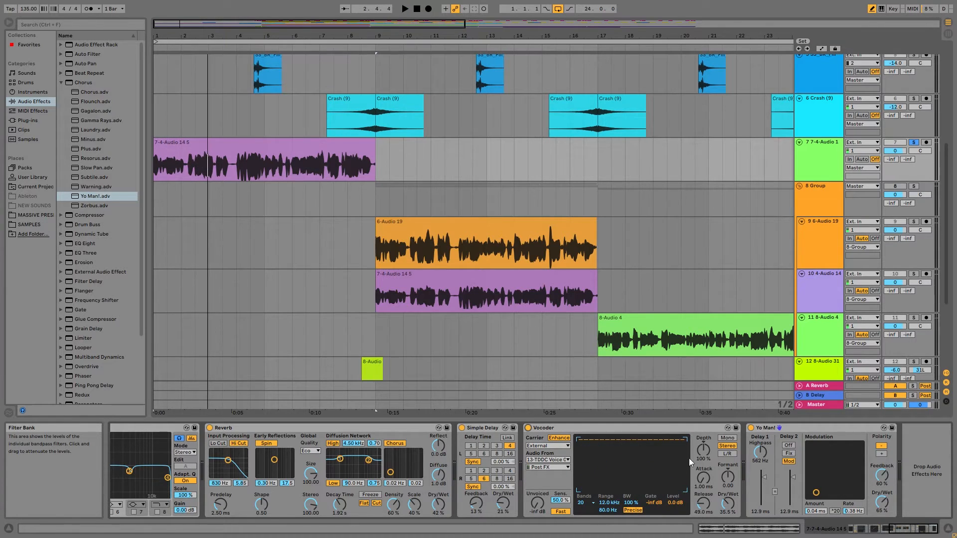
pyautogui.press('space')
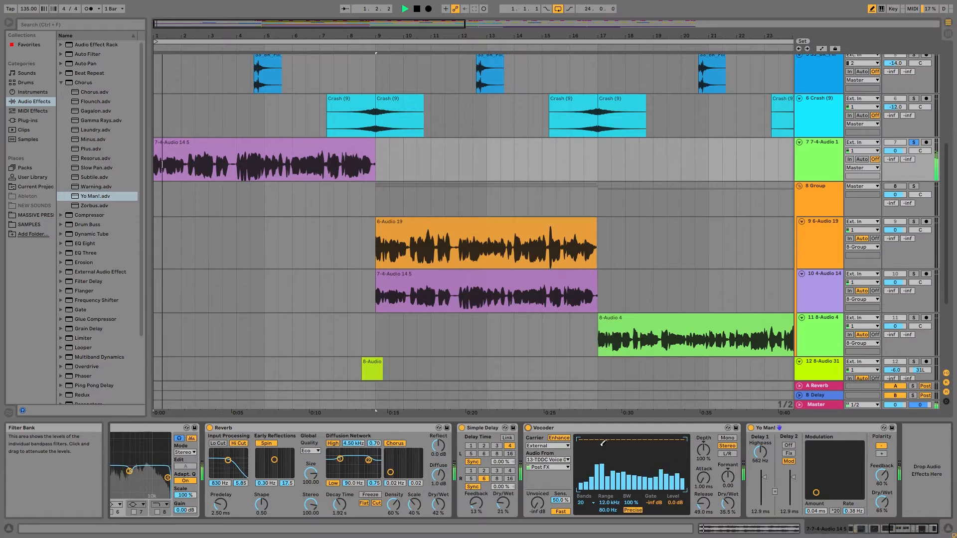
pyautogui.click(528, 427)
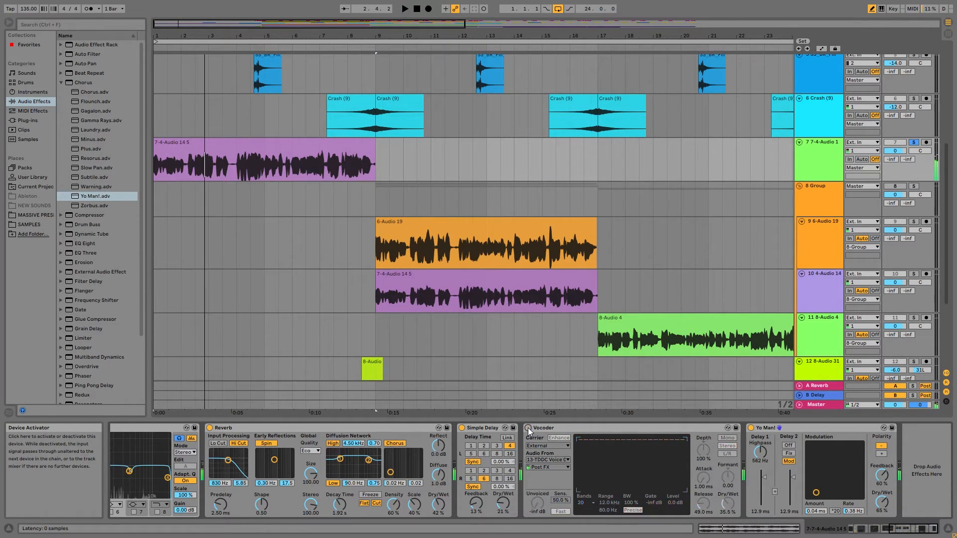
pyautogui.click(528, 428)
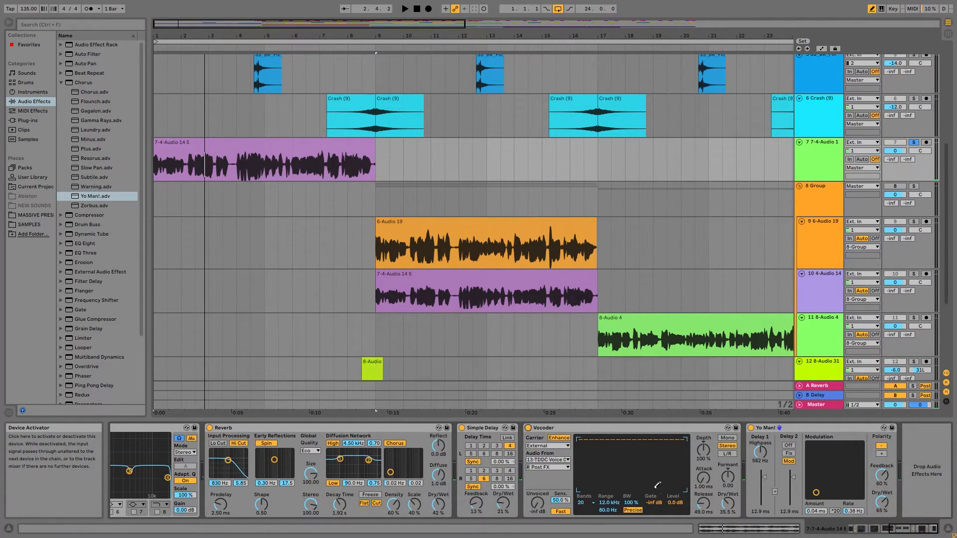
# - Check the device on the TDDC_Voice carrier track, return to the ungrouped vocal track and unsolo it
pyautogui.scroll(-5, 175, 315)
pyautogui.click(175, 315)
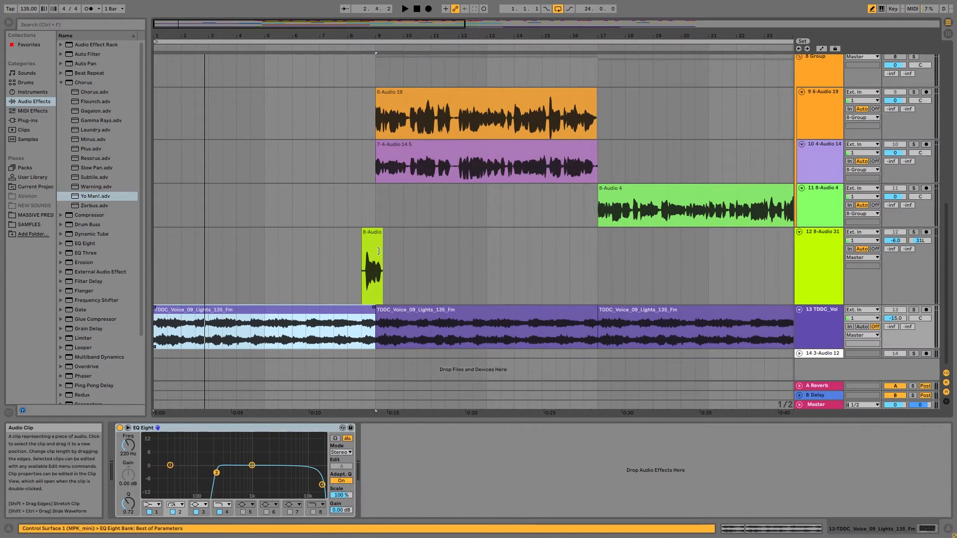
pyautogui.scroll(3, 360, 143)
pyautogui.click(839, 131)
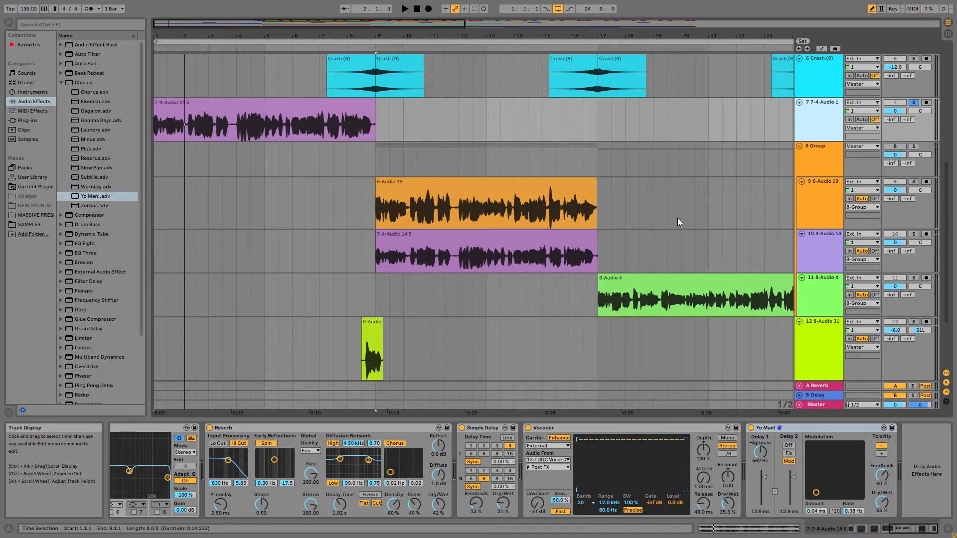
pyautogui.click(914, 102)
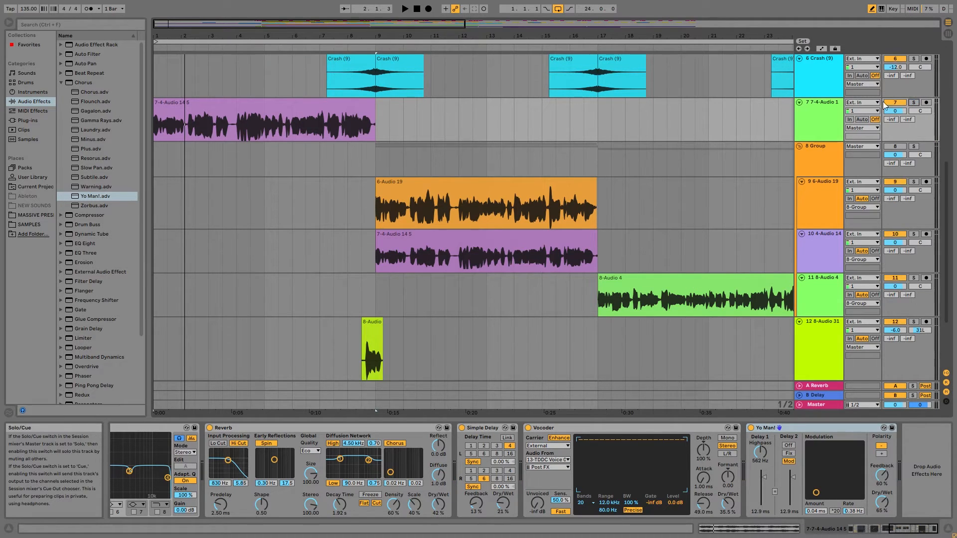
# - Play the arrangement from the start of the ungrouped vocal clip with all tracks audible, and stop it after the grouped vocals enter
pyautogui.doubleClick(302, 102)
pyautogui.press('space')
pyautogui.scroll(-4, 507, 244)
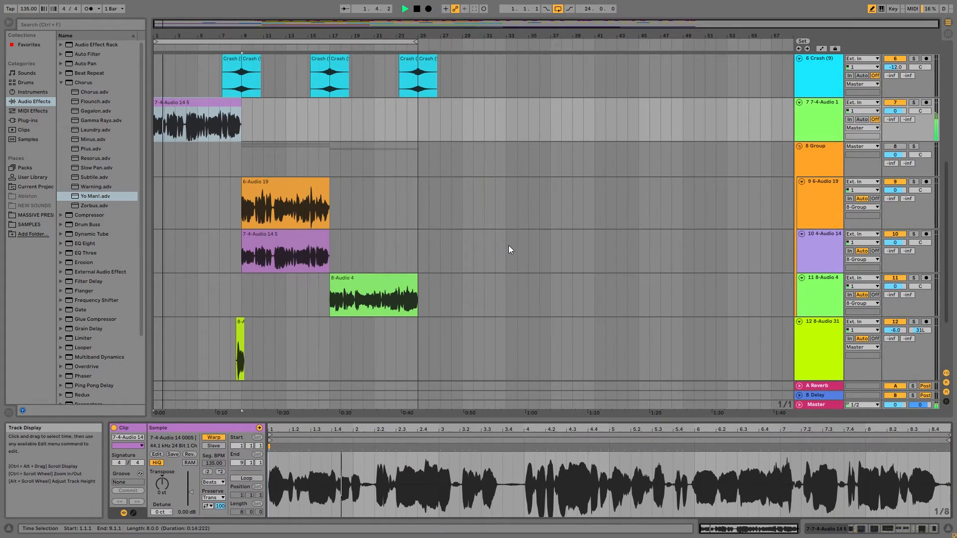
pyautogui.scroll(-3, 501, 258)
pyautogui.scroll(5, 501, 258)
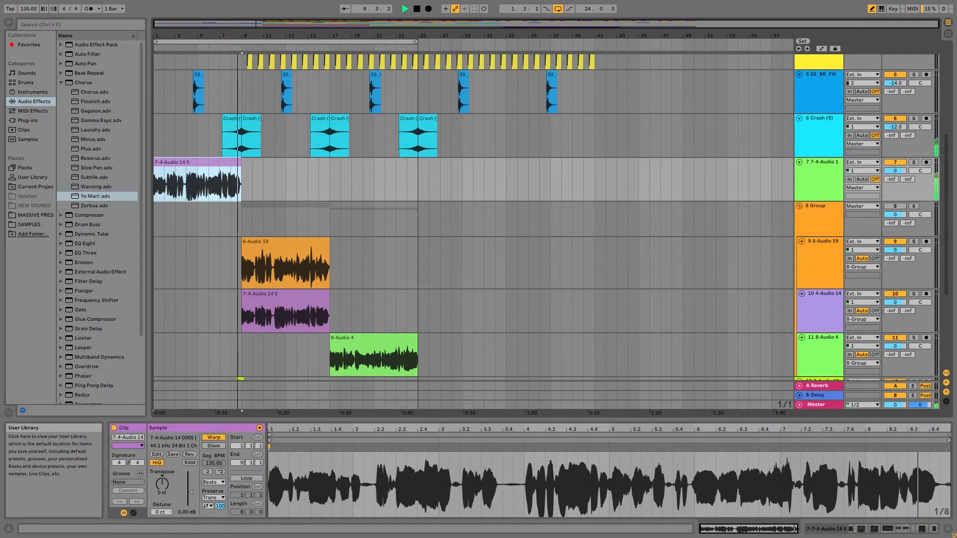
pyautogui.click(283, 214)
pyautogui.press('space')
pyautogui.scroll(1, 273, 217)
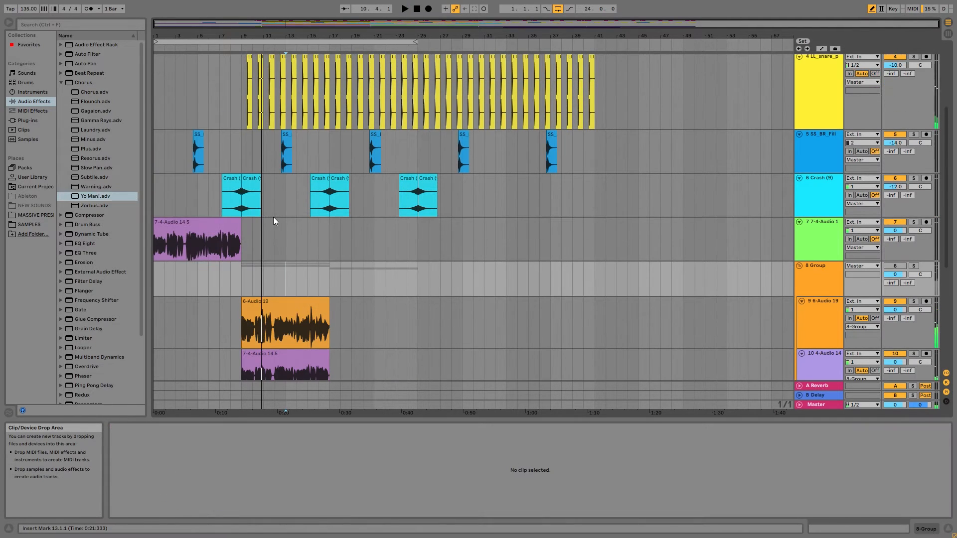
# - Move the ungrouped 7-4-Audio 14 5 clip to track 11 in the vocal group and show that track's device chain
pyautogui.click(195, 212)
pyautogui.click(194, 221)
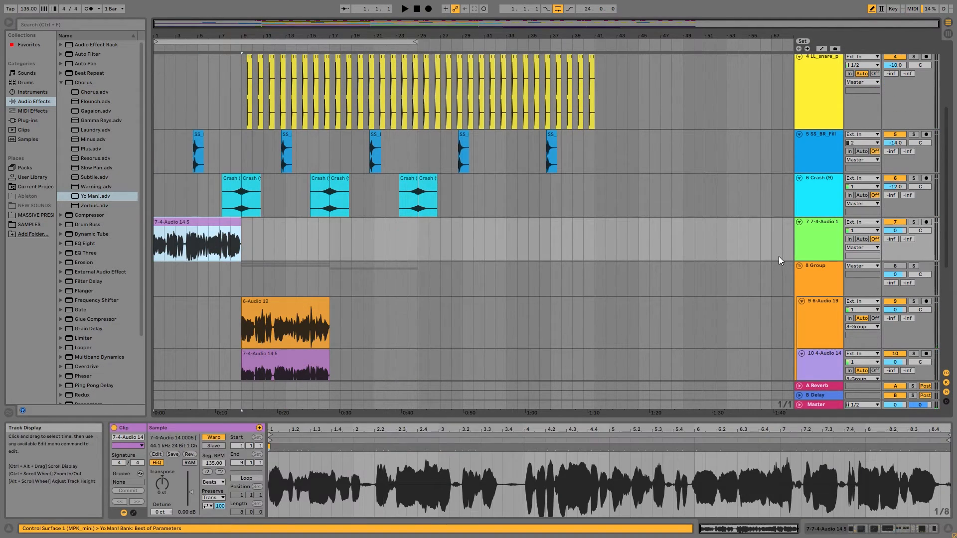
pyautogui.scroll(-5, 583, 278)
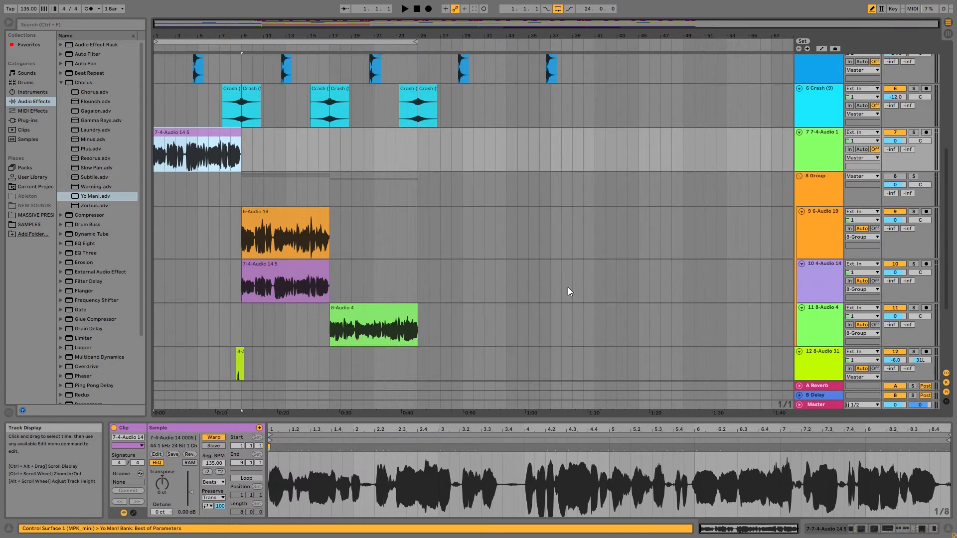
pyautogui.scroll(1, 164, 120)
pyautogui.moveTo(194, 75); pyautogui.dragTo(194, 253)
pyautogui.click(802, 261)
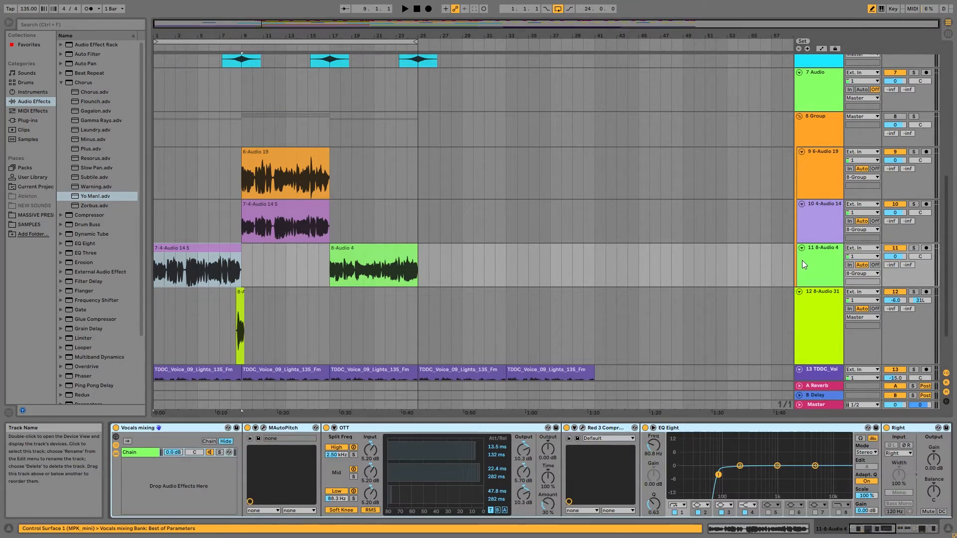
pyautogui.moveTo(892, 528); pyautogui.dragTo(811, 537)
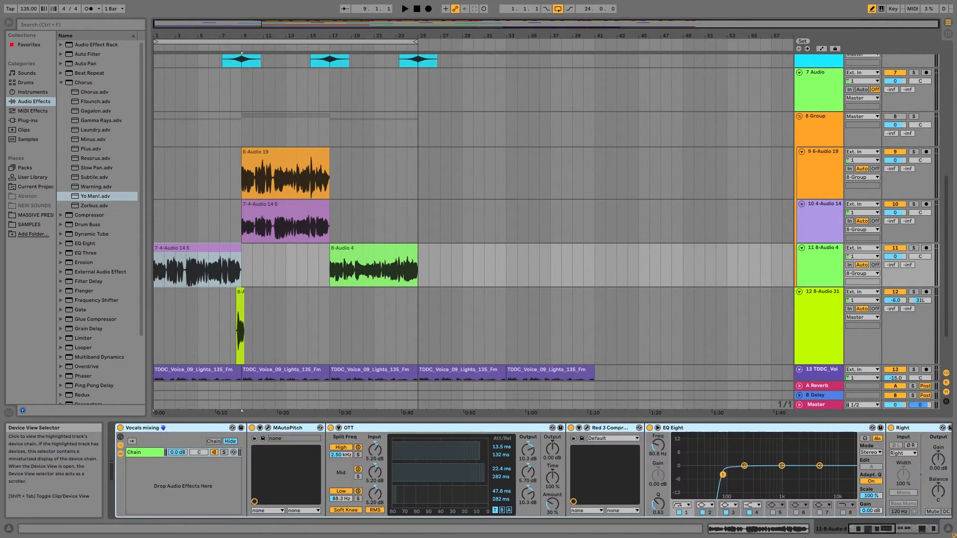
pyautogui.scroll(3, 464, 324)
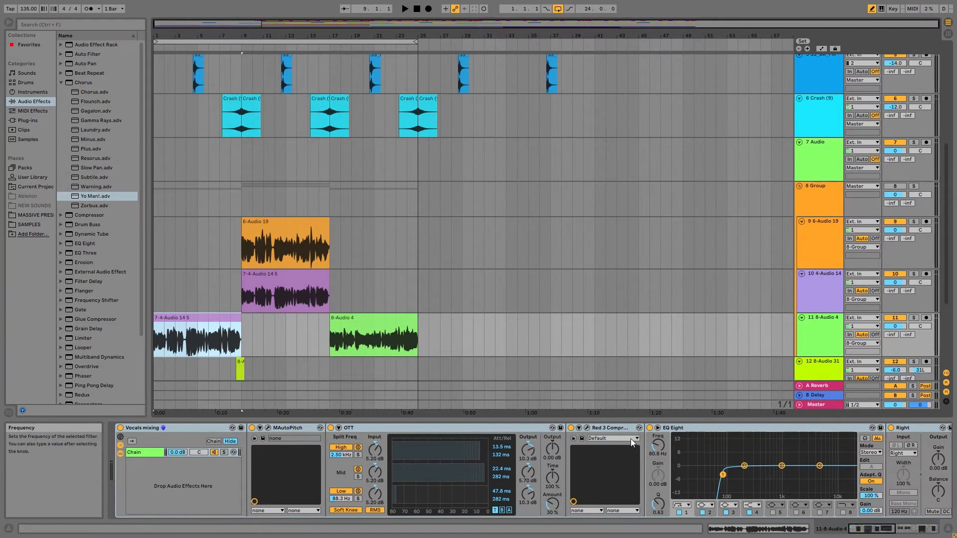
# - Open the Red 3 Compressor on track 11 and reposition its window to view its settings
pyautogui.click(594, 437)
pyautogui.click(588, 427)
pyautogui.click(588, 428)
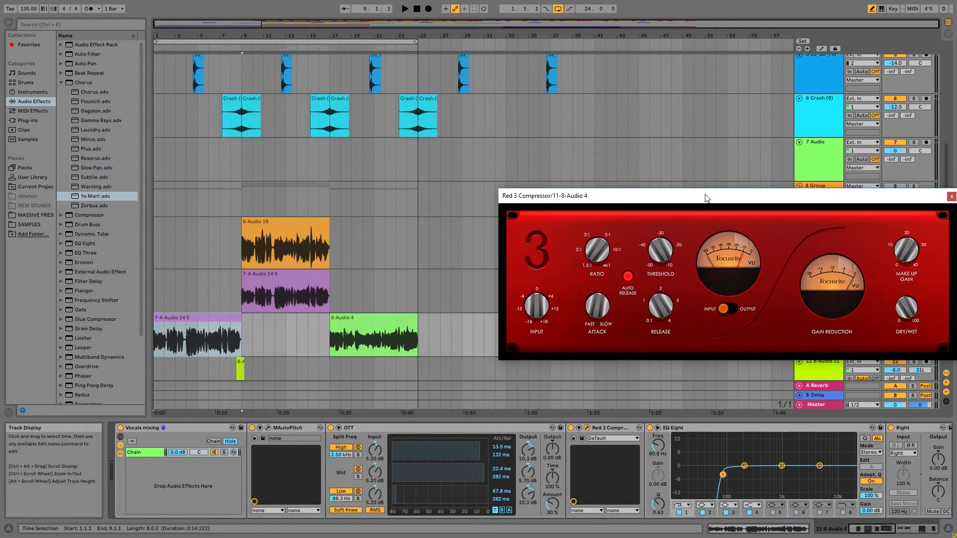
pyautogui.moveTo(708, 199); pyautogui.dragTo(529, 111)
# - Move the opening vocal clip to track 10 in the group and review that track's MAutoPitch settings
pyautogui.click(189, 319)
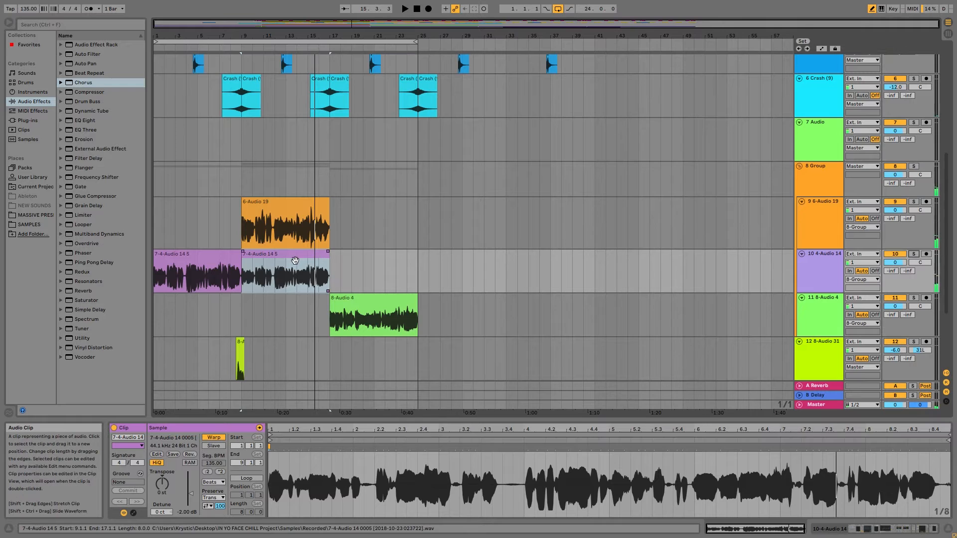
pyautogui.click(812, 265)
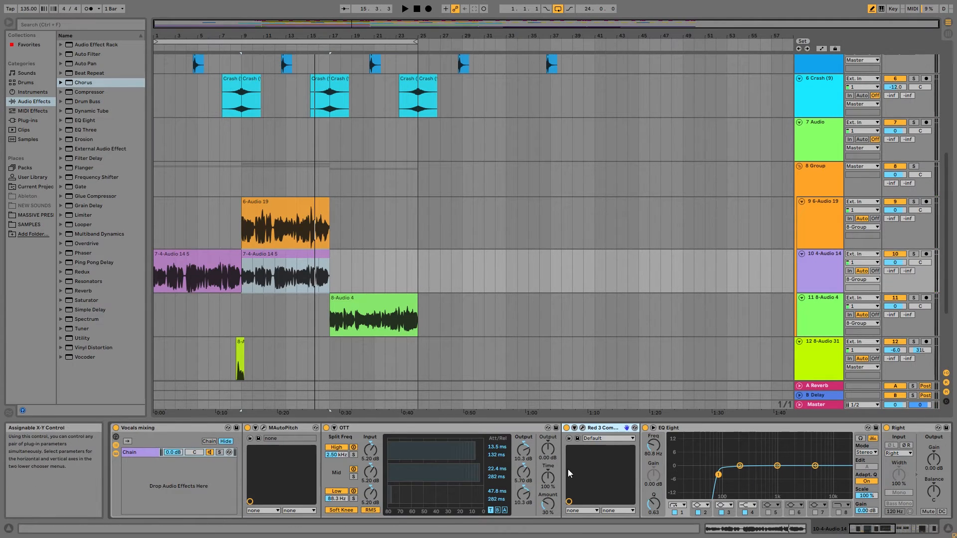
pyautogui.moveTo(860, 526)
pyautogui.mouseDown()
pyautogui.moveTo(851, 527)
pyautogui.moveTo(953, 527)
pyautogui.moveTo(847, 528)
pyautogui.mouseUp()
pyautogui.click(268, 428)
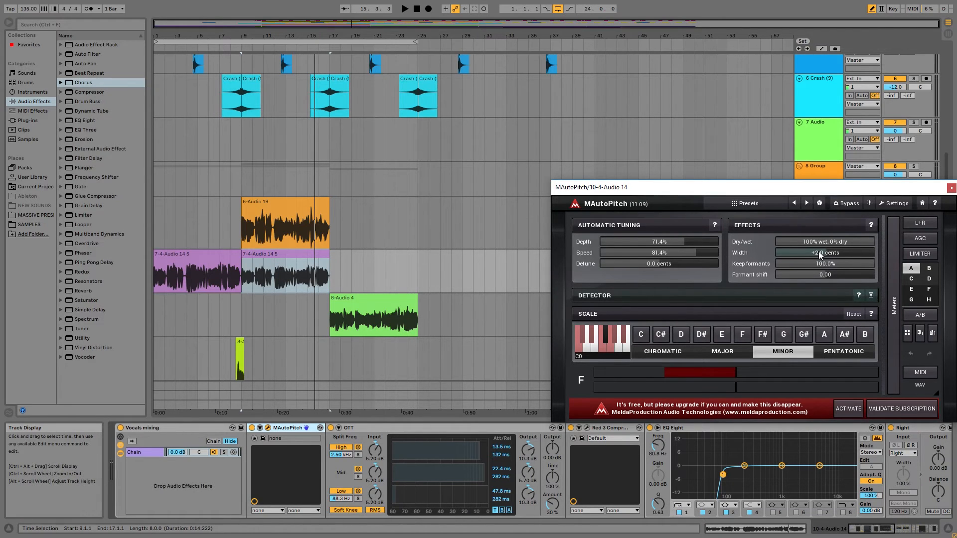
pyautogui.click(951, 188)
# - Select the 6-Audio 19 vocal on track 9 and show its clip properties
pyautogui.click(310, 255)
pyautogui.click(296, 239)
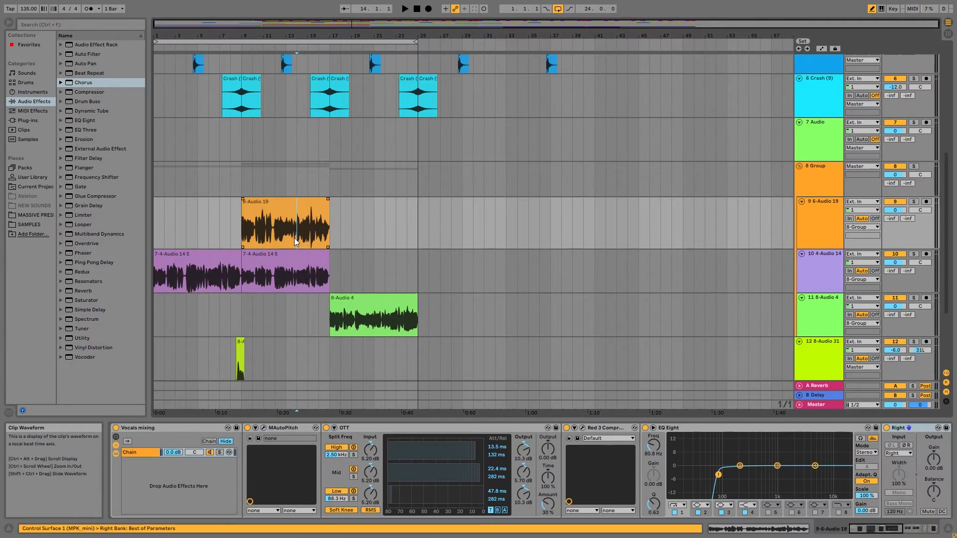
pyautogui.moveTo(235, 220); pyautogui.dragTo(397, 224)
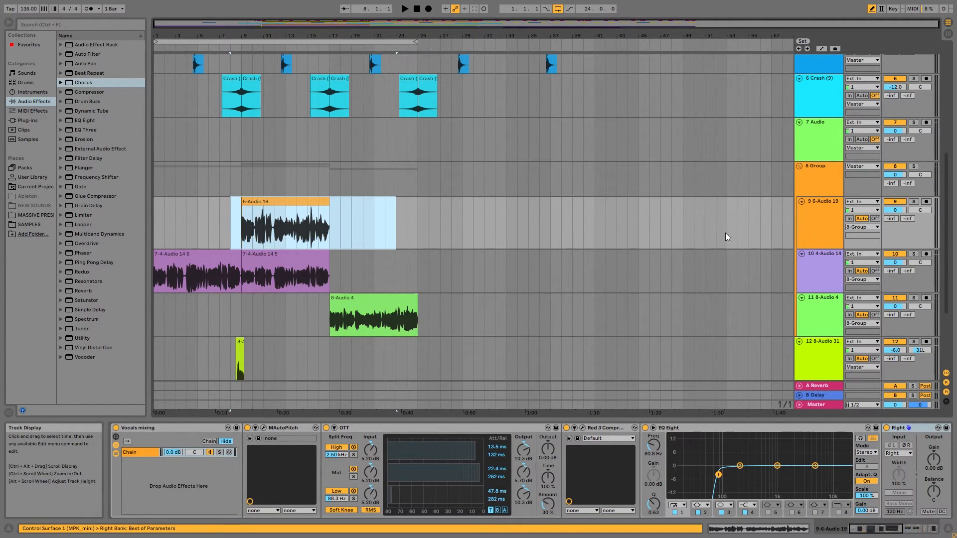
pyautogui.click(912, 204)
pyautogui.doubleClick(243, 238)
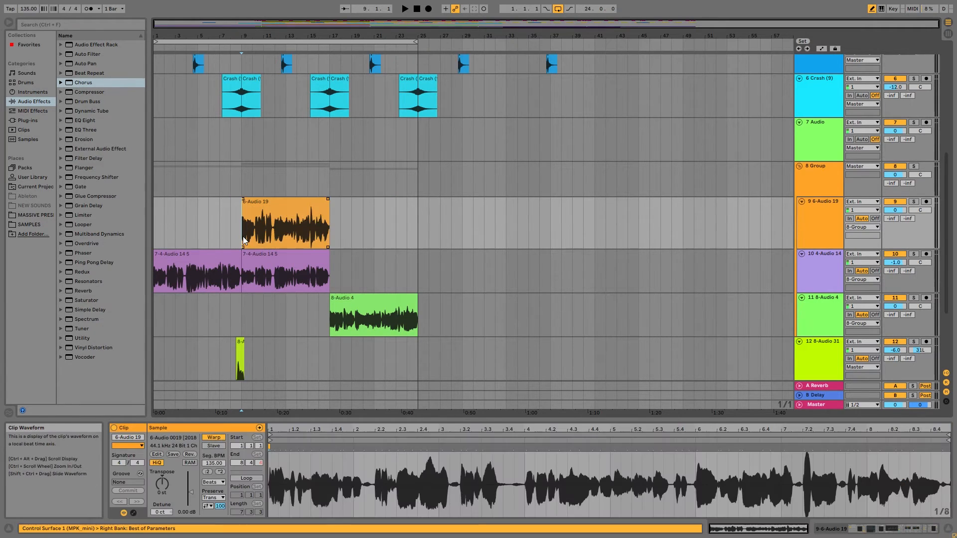
# - Solo track 9 and play the 6-Audio 19 clip with the track's device chain shown
pyautogui.click(913, 203)
pyautogui.click(352, 224)
pyautogui.click(282, 221)
pyautogui.press('space')
pyautogui.click(813, 208)
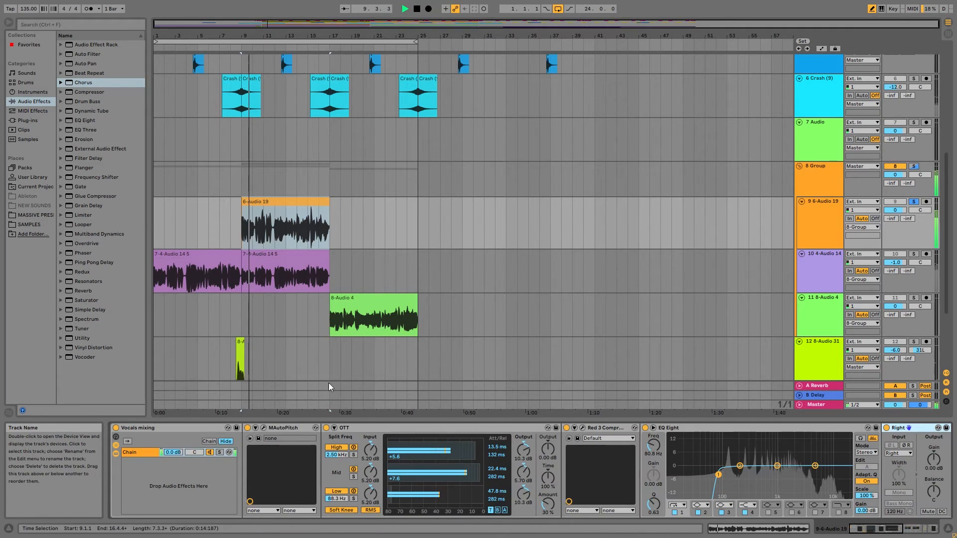
# - Review the MAutoPitch settings on track 9 during playback, close the plug-in and stop playback
pyautogui.click(264, 427)
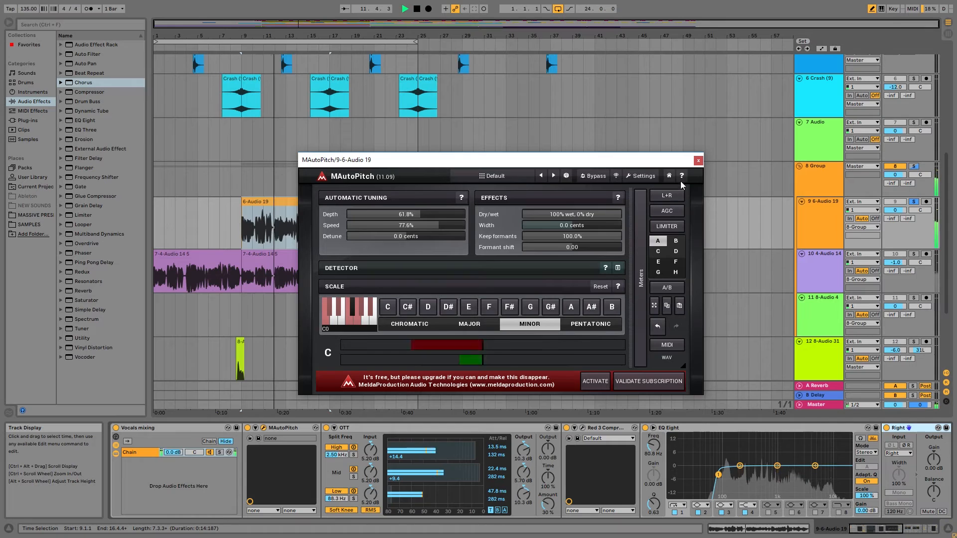
pyautogui.click(698, 160)
pyautogui.click(317, 321)
pyautogui.press('space')
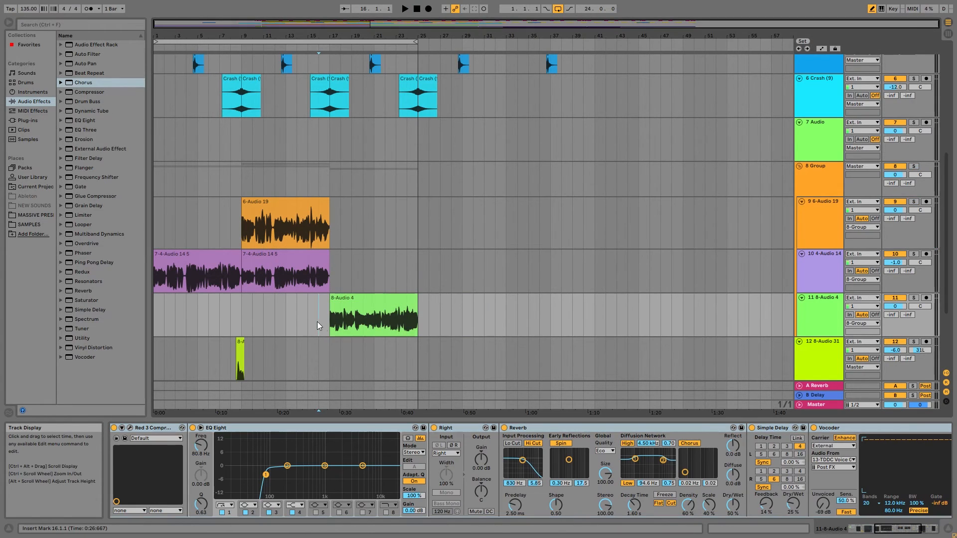
# - Examine the device chains of vocal tracks 9 and 10, including track 9's Reverb, Simple Delay and Yo Man! chorus
pyautogui.click(264, 233)
pyautogui.click(256, 202)
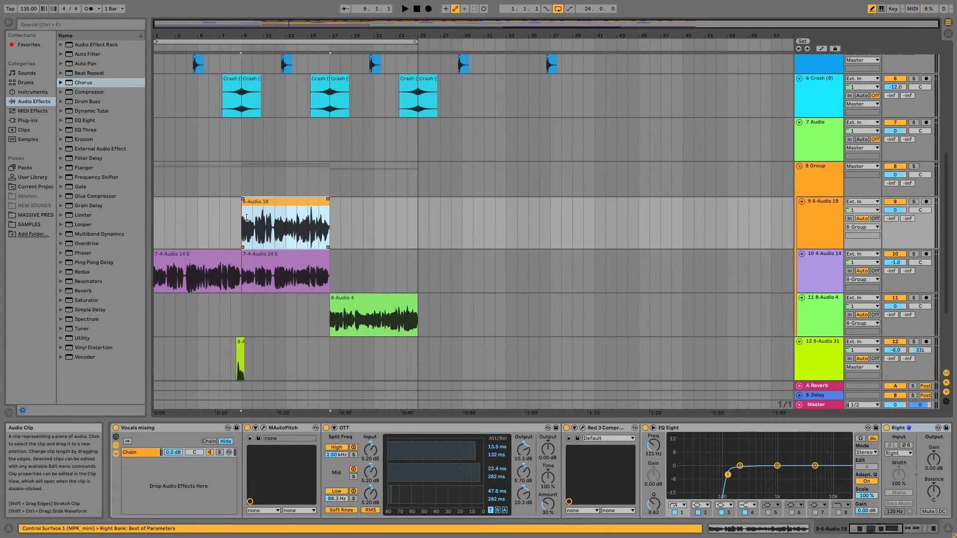
pyautogui.click(220, 262)
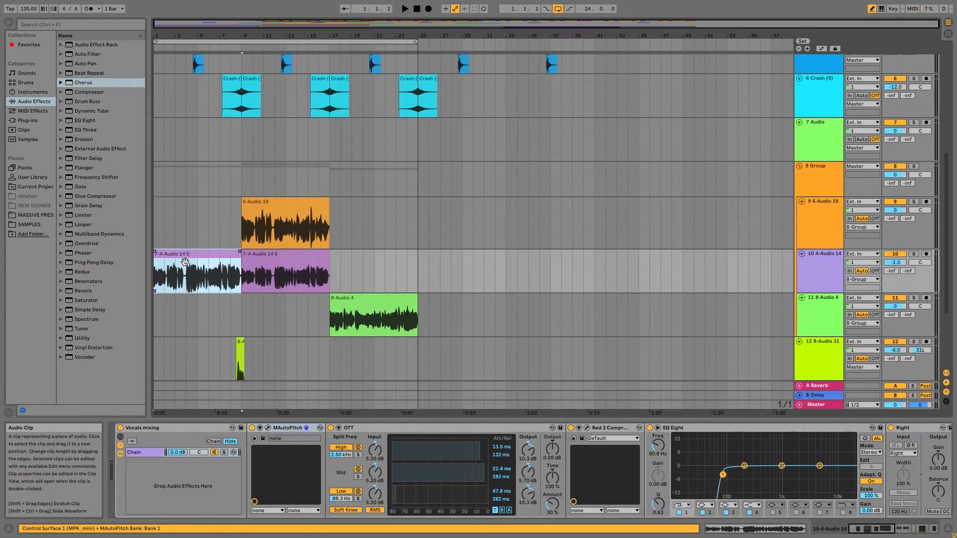
pyautogui.click(268, 204)
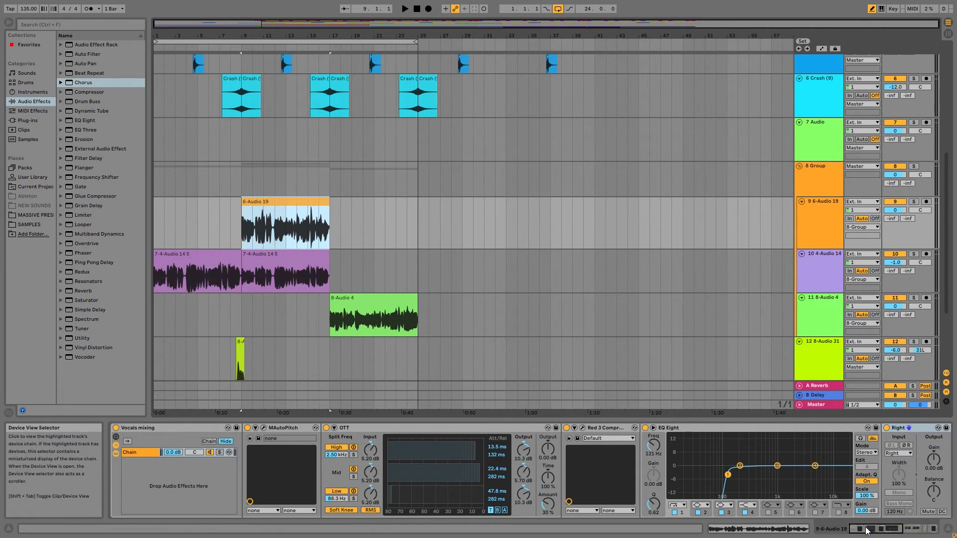
pyautogui.click(903, 525)
pyautogui.moveTo(902, 521); pyautogui.dragTo(902, 521)
pyautogui.moveTo(656, 512); pyautogui.dragTo(656, 522)
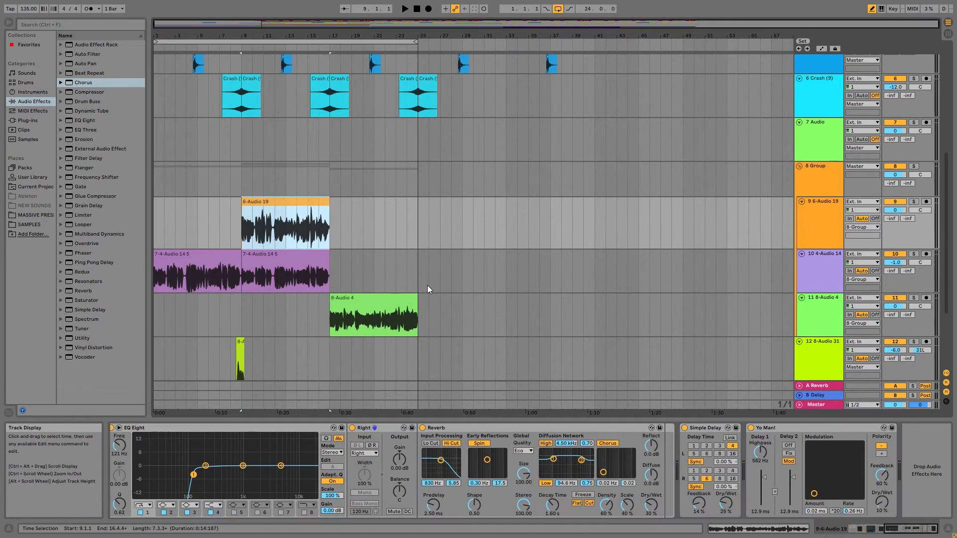
pyautogui.click(276, 255)
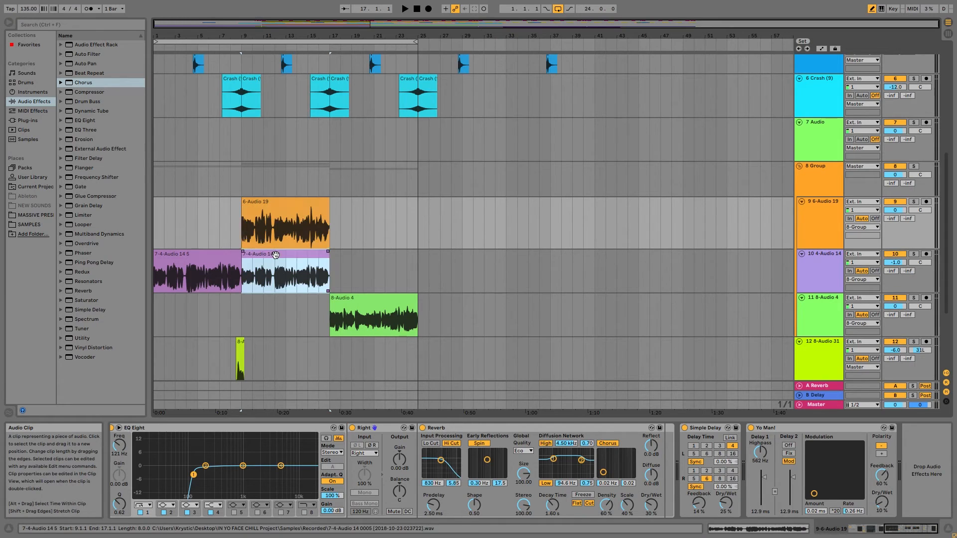
pyautogui.click(303, 246)
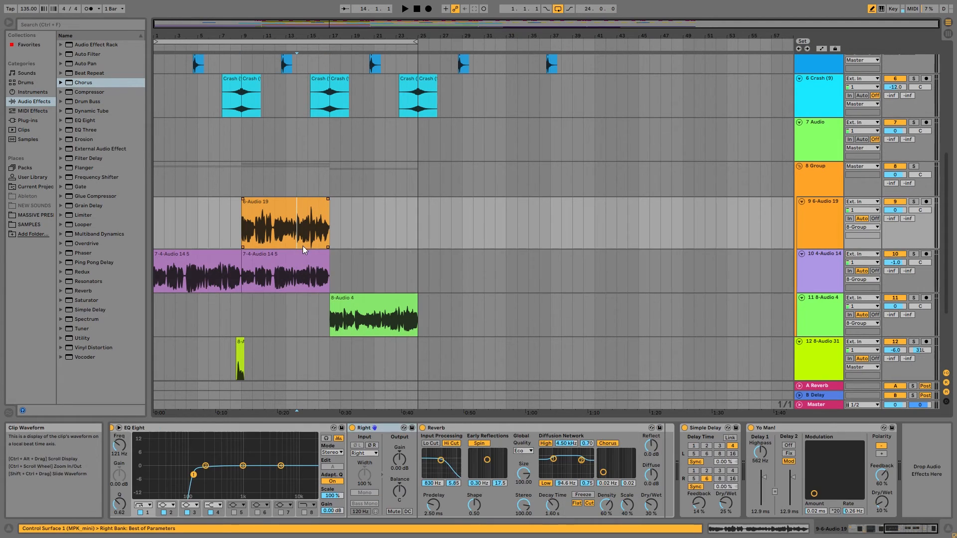
# - Select the 8-Audio 4 vocal on track 11, show the end of its device chain and play the clip
pyautogui.click(407, 303)
pyautogui.scroll(-3, 349, 312)
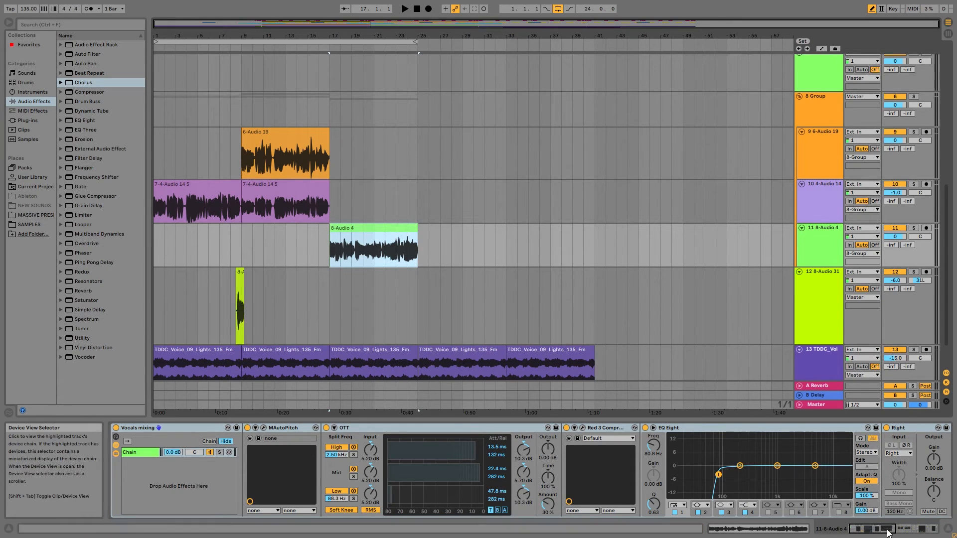
pyautogui.click(932, 529)
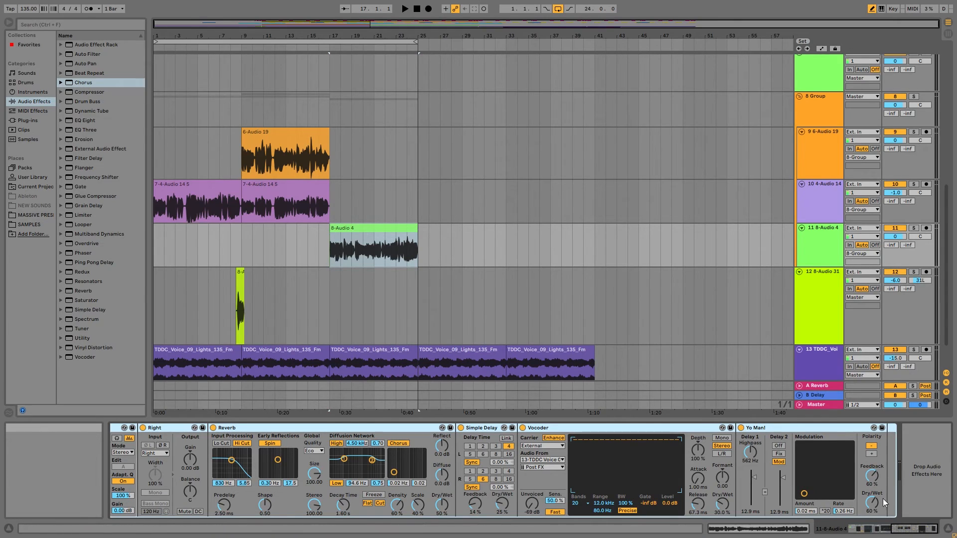
pyautogui.click(913, 229)
pyautogui.press('space')
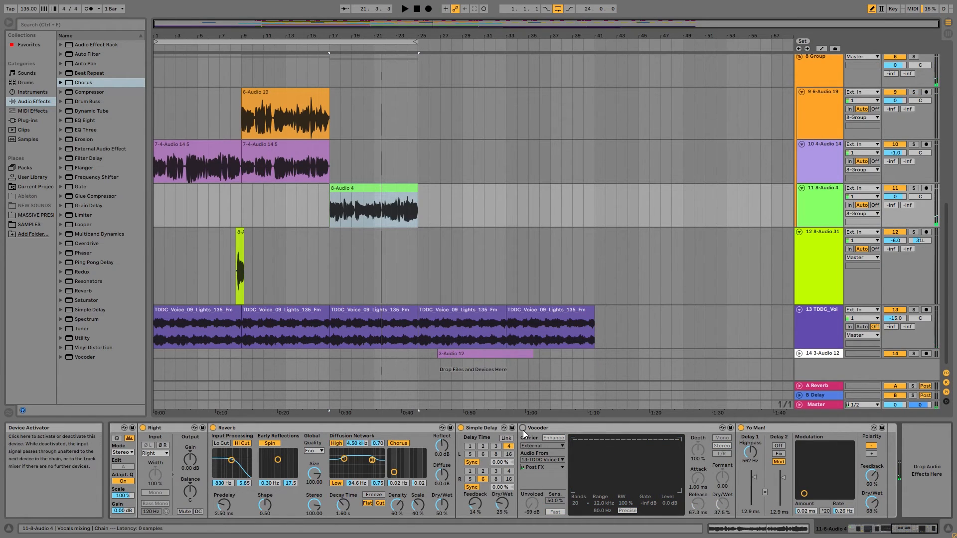
# - Play track 11 with the Vocoder bypassed, compare the Yo Man! chorus off and on, and set its Dry/Wet to 62%
pyautogui.press('space')
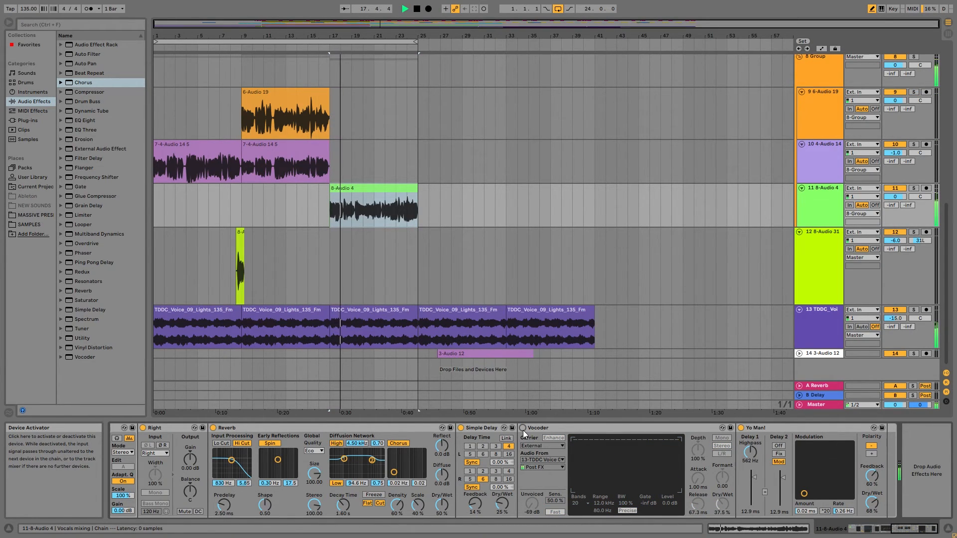
pyautogui.click(742, 428)
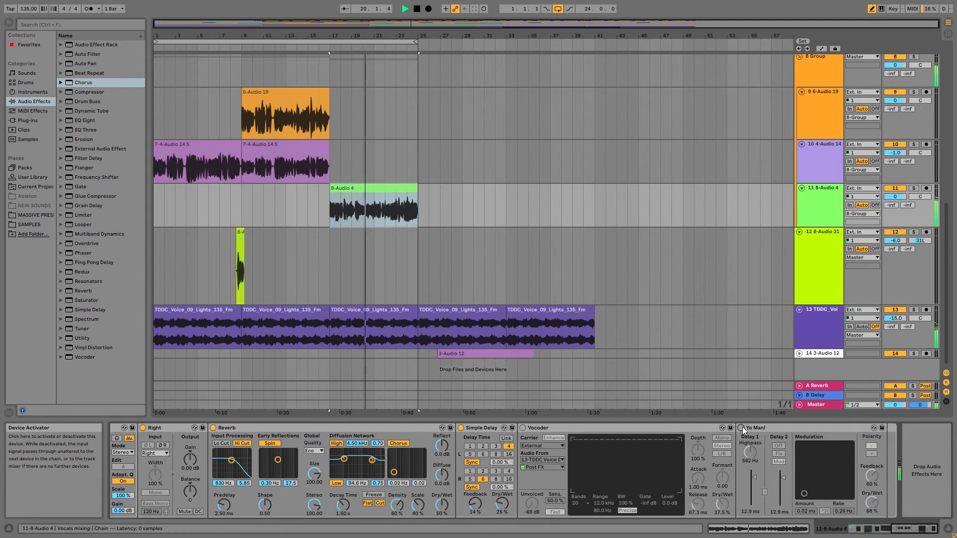
pyautogui.click(742, 428)
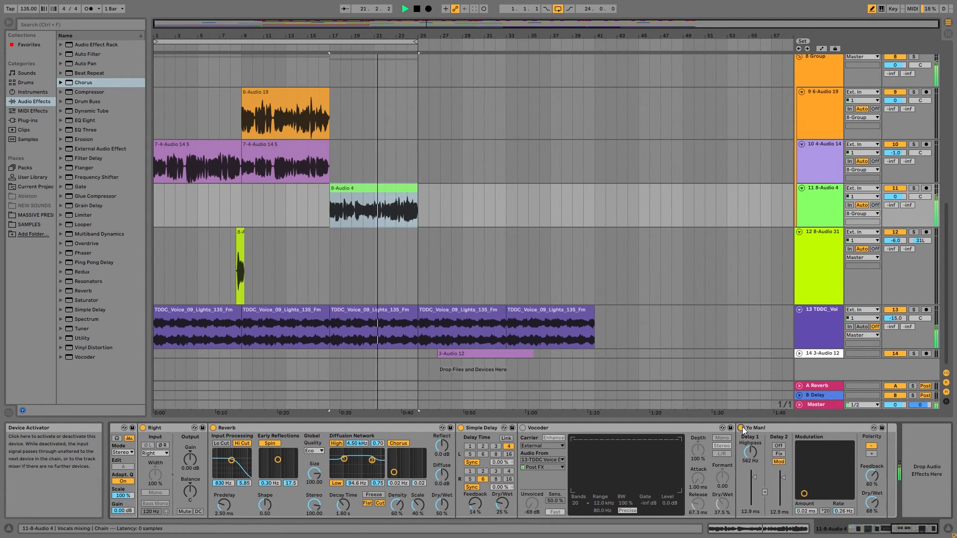
pyautogui.moveTo(872, 514); pyautogui.dragTo(866, 515)
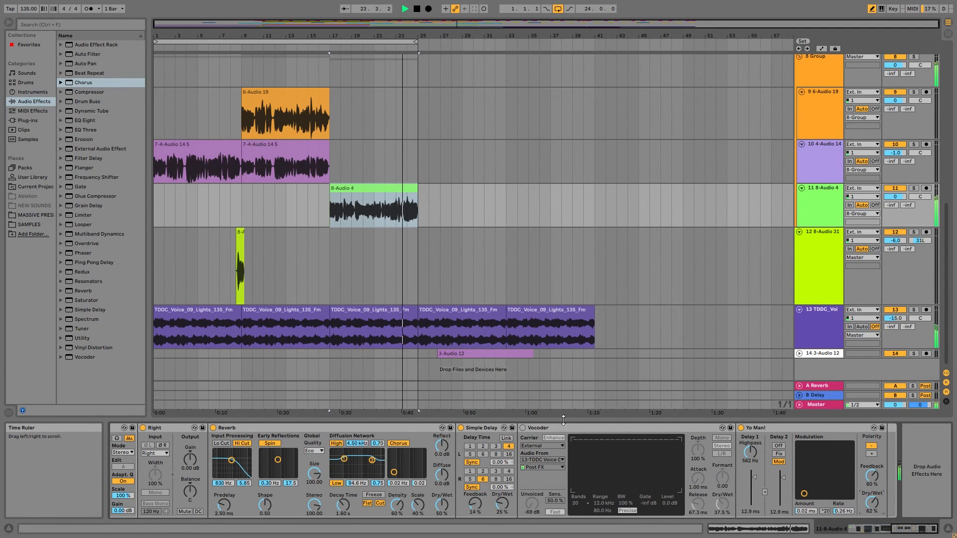
# - Reactivate the Vocoder on track 11, set its Dry/Wet to 30% and play the 8-Audio 4 clip
pyautogui.press('space')
pyautogui.click(522, 428)
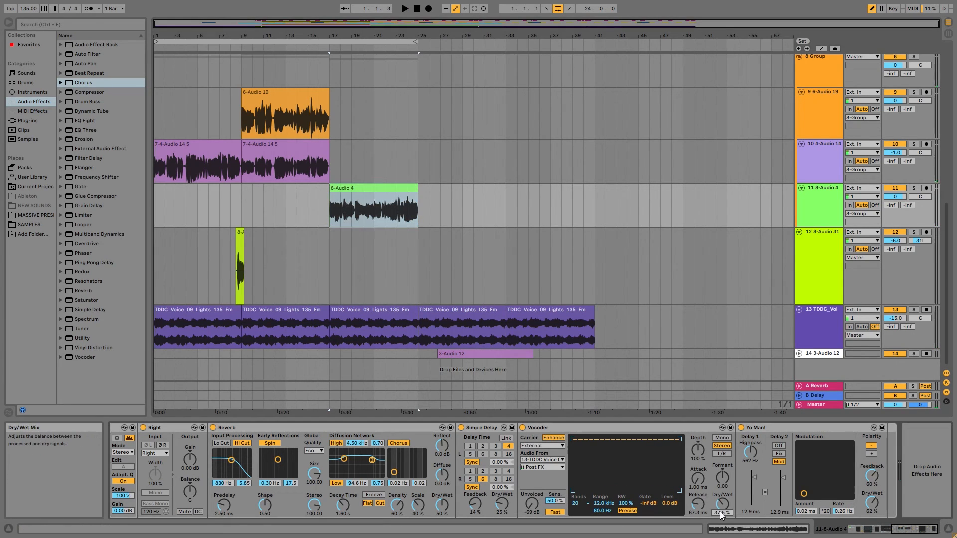
pyautogui.press('space')
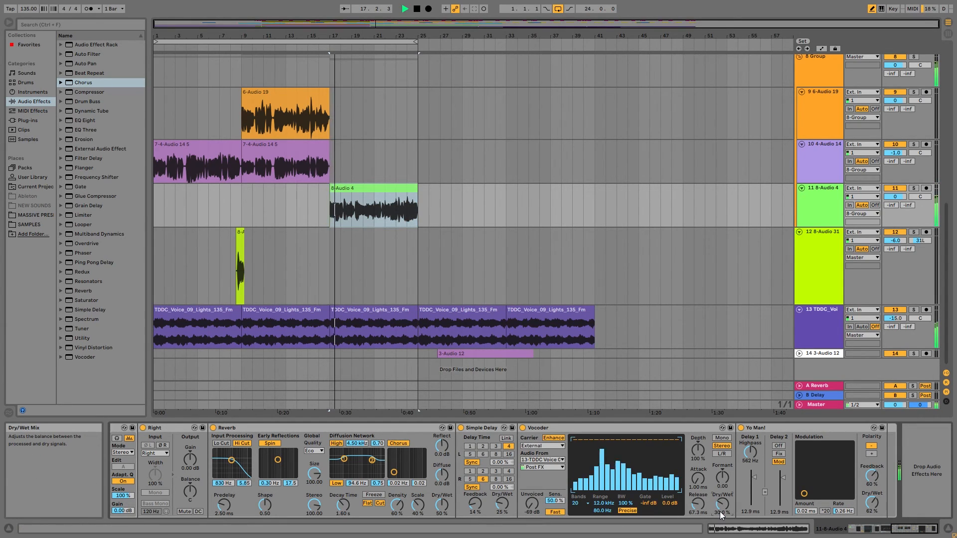
# - Stop playback and inspect the effects chains of the 3-Audio 12 track and the opening vocal on track 10
pyautogui.click(213, 145)
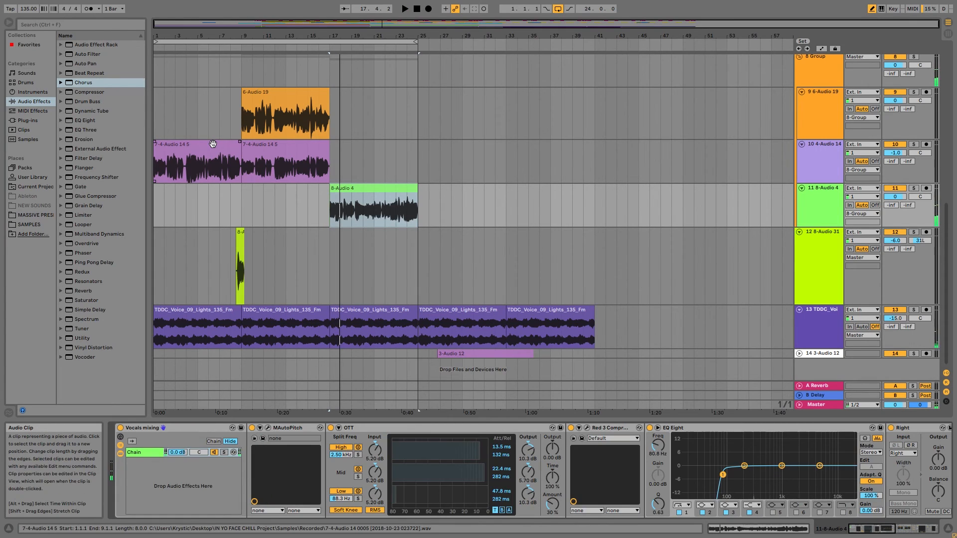
pyautogui.scroll(3, 528, 273)
pyautogui.scroll(-3, 527, 273)
pyautogui.press('space')
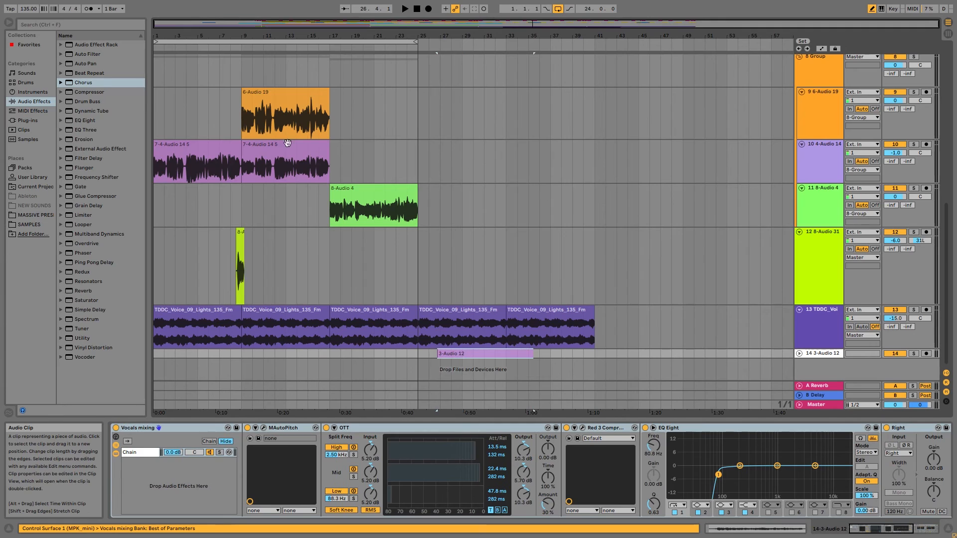
pyautogui.click(191, 156)
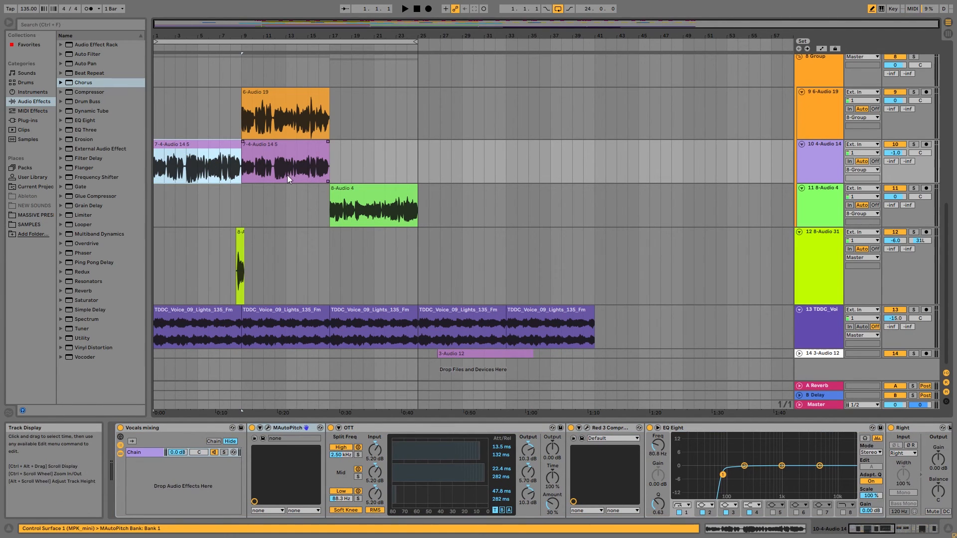
# - Check the first hi-hat clip's effects on track 3 and return to track 11's vocal chain with the insert mark at bar 7
pyautogui.scroll(8, 394, 283)
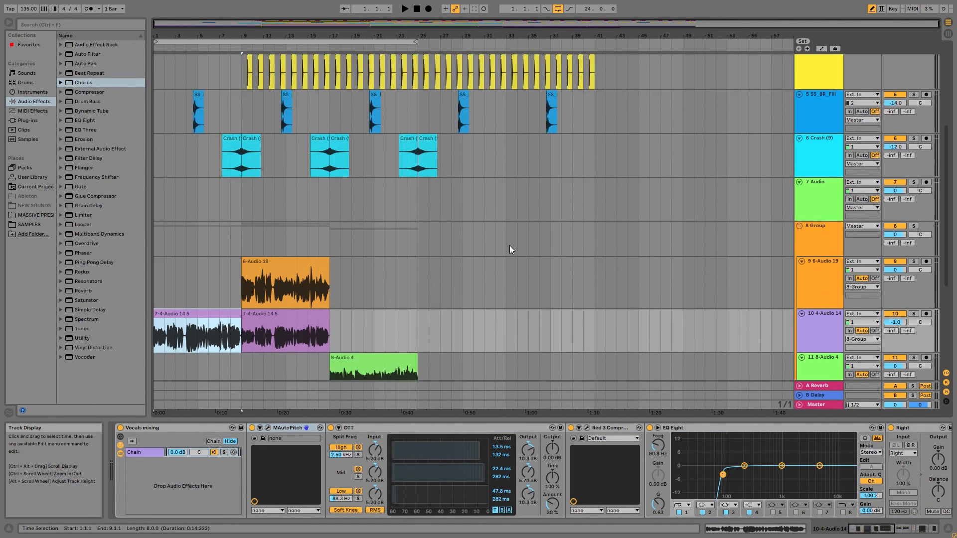
pyautogui.scroll(3, 471, 268)
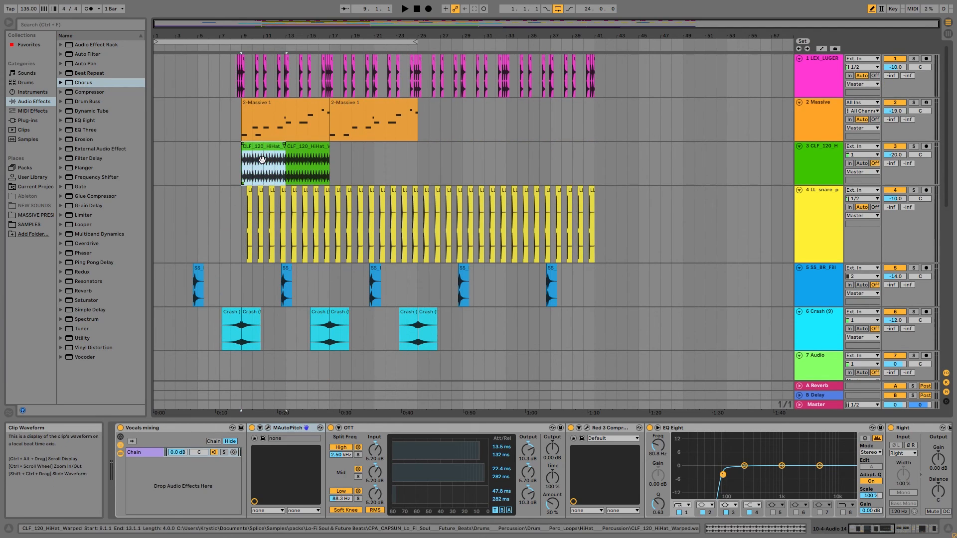
pyautogui.click(259, 159)
pyautogui.scroll(-10, 310, 205)
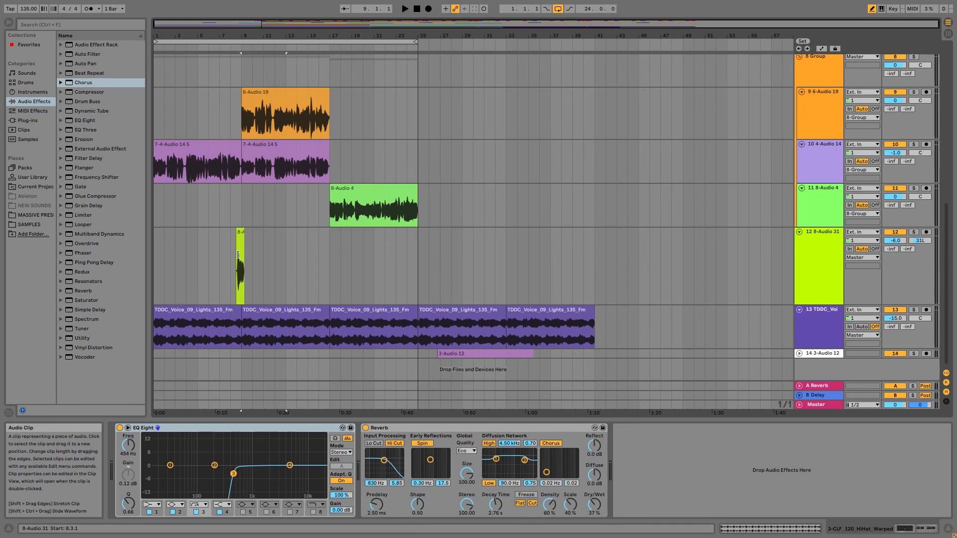
pyautogui.click(219, 204)
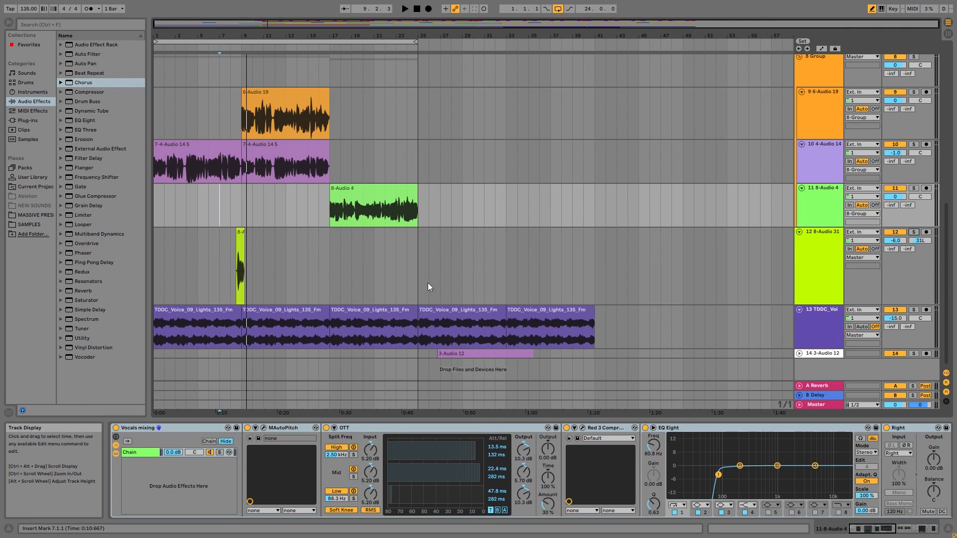
# - Extend the arrangement loop's end to bar 38 for a loop length of 37 bars
pyautogui.scroll(10, 426, 283)
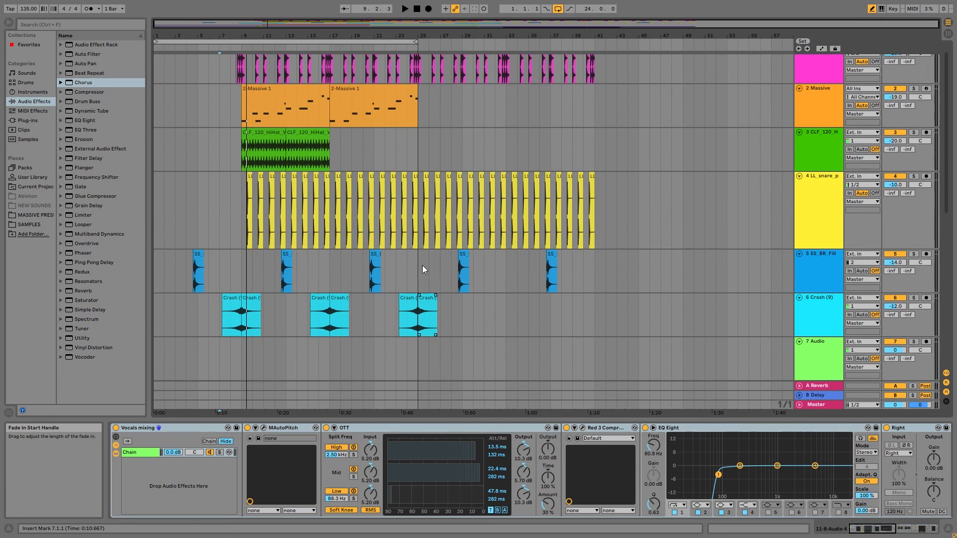
pyautogui.scroll(1, 423, 265)
pyautogui.moveTo(418, 42); pyautogui.dragTo(560, 42)
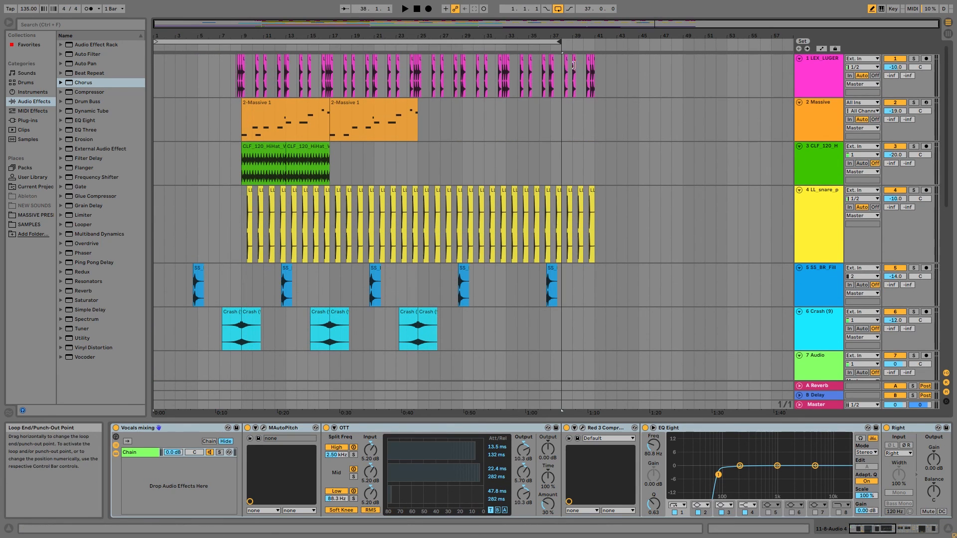
pyautogui.scroll(-3, 428, 179)
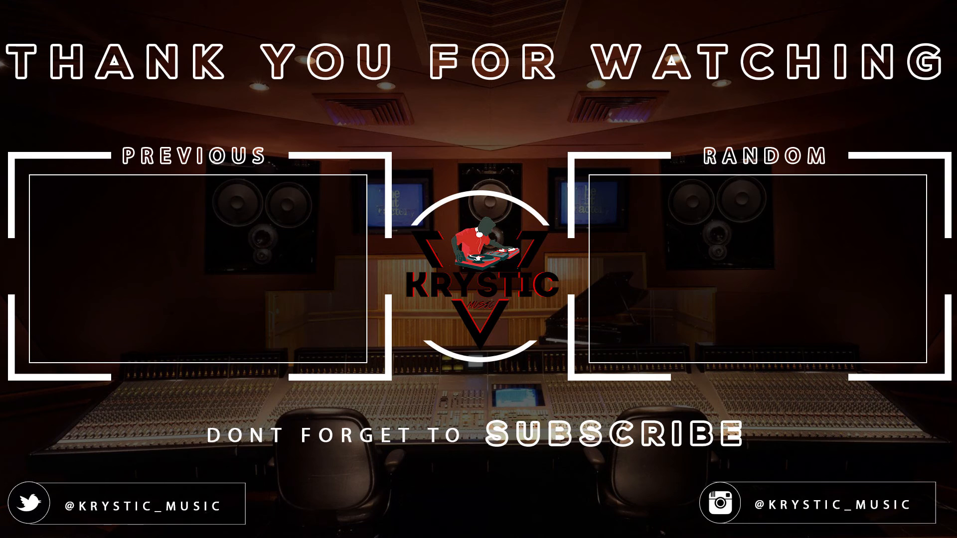